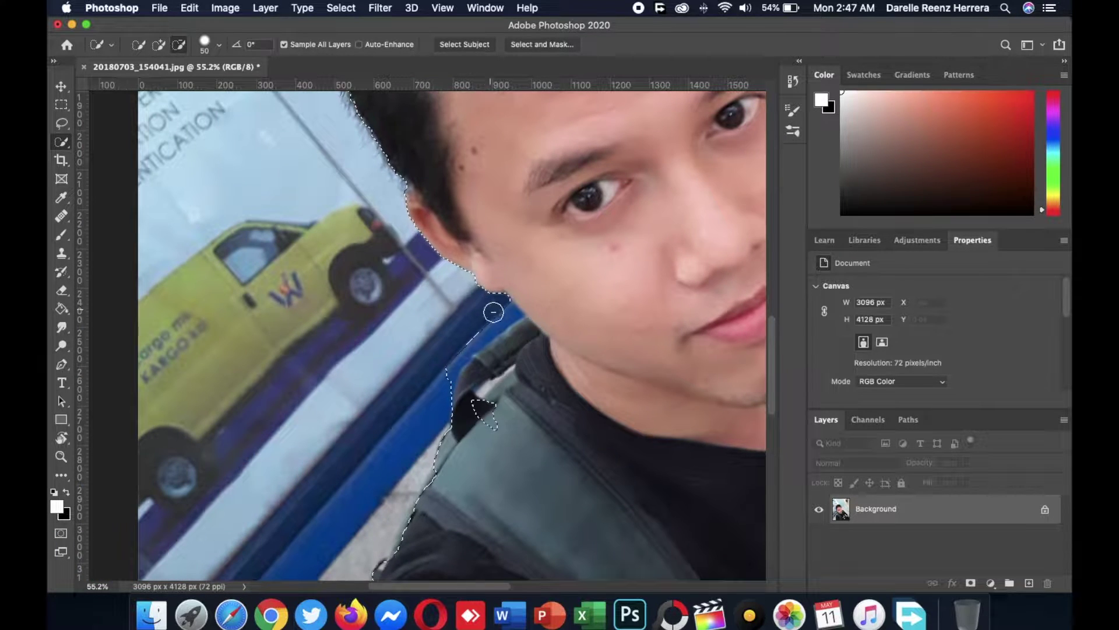
Step: Refine the Quick Selection along the person's hair, jaw and backpack strap at various zooms
{"action": "scroll", "coordinate": [476, 402], "scroll_direction": "up", "scroll_amount": 3}
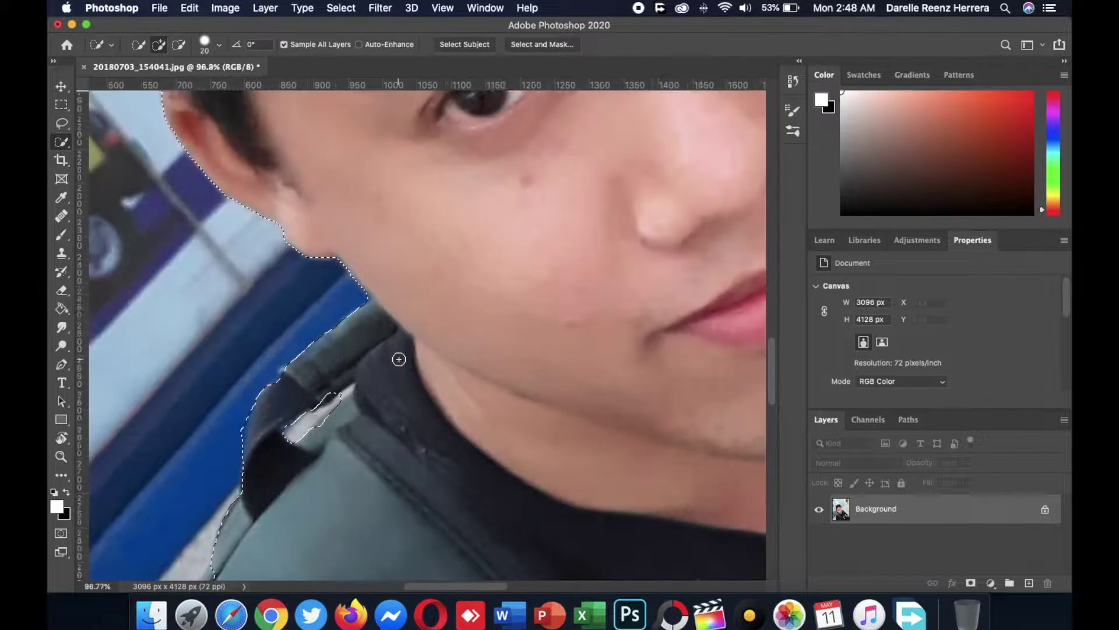
{"action": "scroll", "coordinate": [461, 401], "scroll_direction": "up", "scroll_amount": 3}
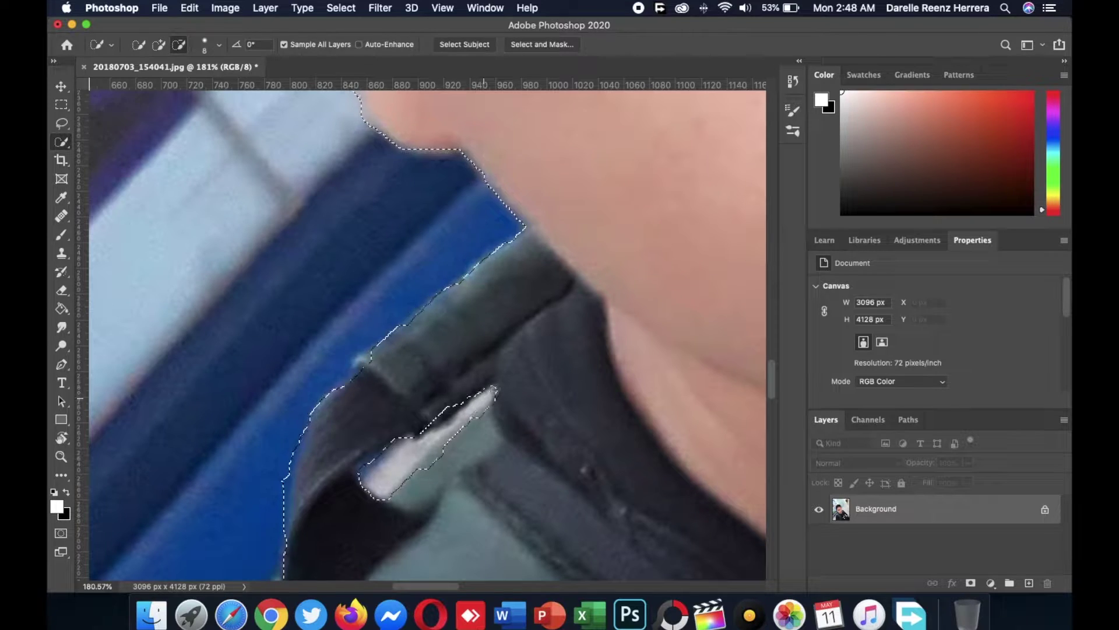
{"action": "scroll", "coordinate": [338, 423], "scroll_direction": "down", "scroll_amount": 2}
{"action": "scroll", "coordinate": [337, 423], "scroll_direction": "up", "scroll_amount": 4}
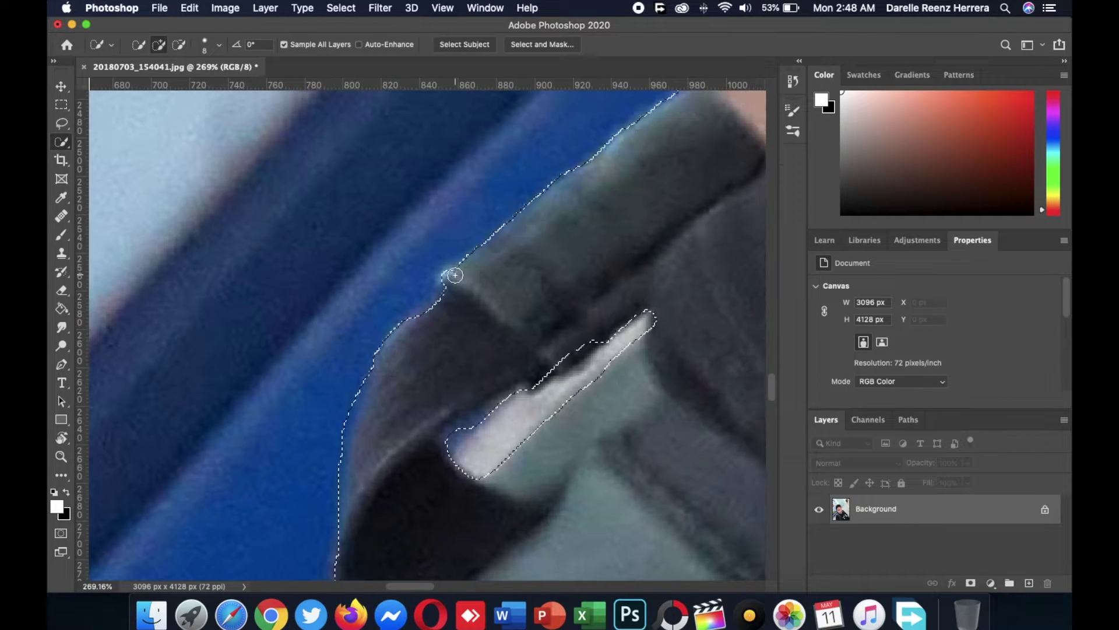
{"action": "scroll", "coordinate": [344, 440], "scroll_direction": "down", "scroll_amount": 4}
{"action": "scroll", "coordinate": [361, 455], "scroll_direction": "up", "scroll_amount": 2}
{"action": "scroll", "coordinate": [278, 467], "scroll_direction": "down", "scroll_amount": 3}
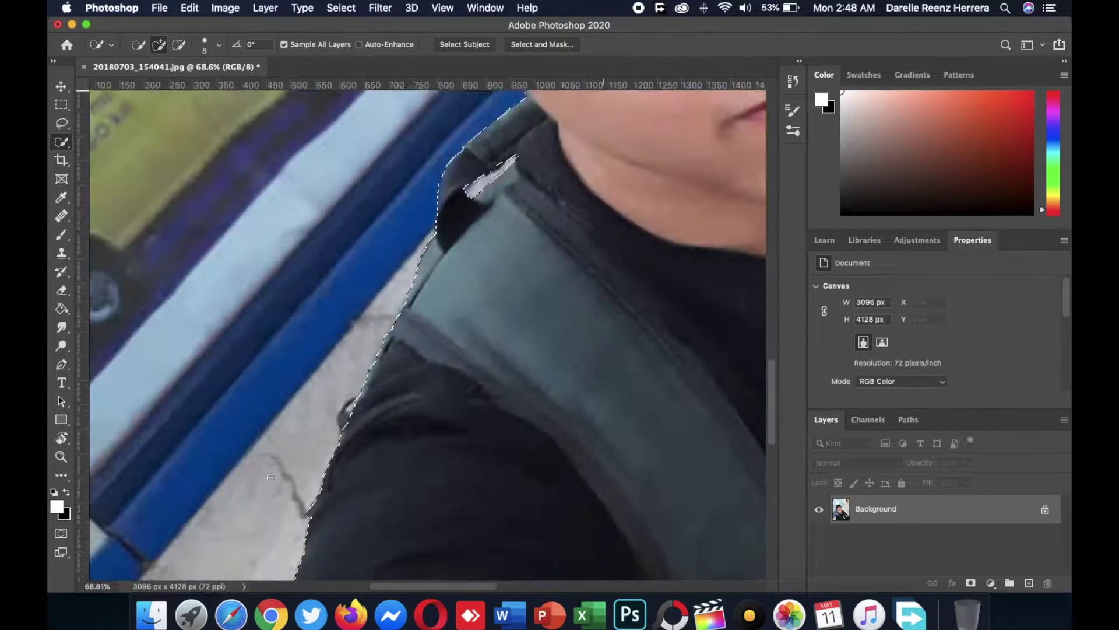
{"action": "scroll", "coordinate": [582, 420], "scroll_direction": "right", "scroll_amount": 5}
{"action": "scroll", "coordinate": [581, 419], "scroll_direction": "down", "scroll_amount": 1}
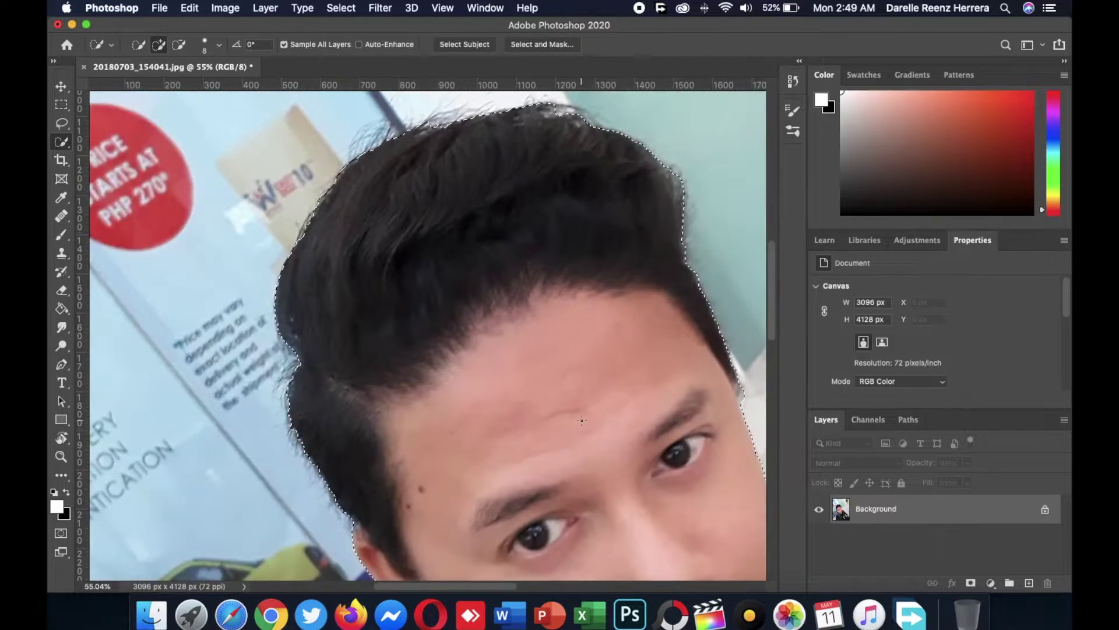
{"action": "scroll", "coordinate": [581, 420], "scroll_direction": "down", "scroll_amount": 3}
{"action": "scroll", "coordinate": [582, 419], "scroll_direction": "down", "scroll_amount": 3}
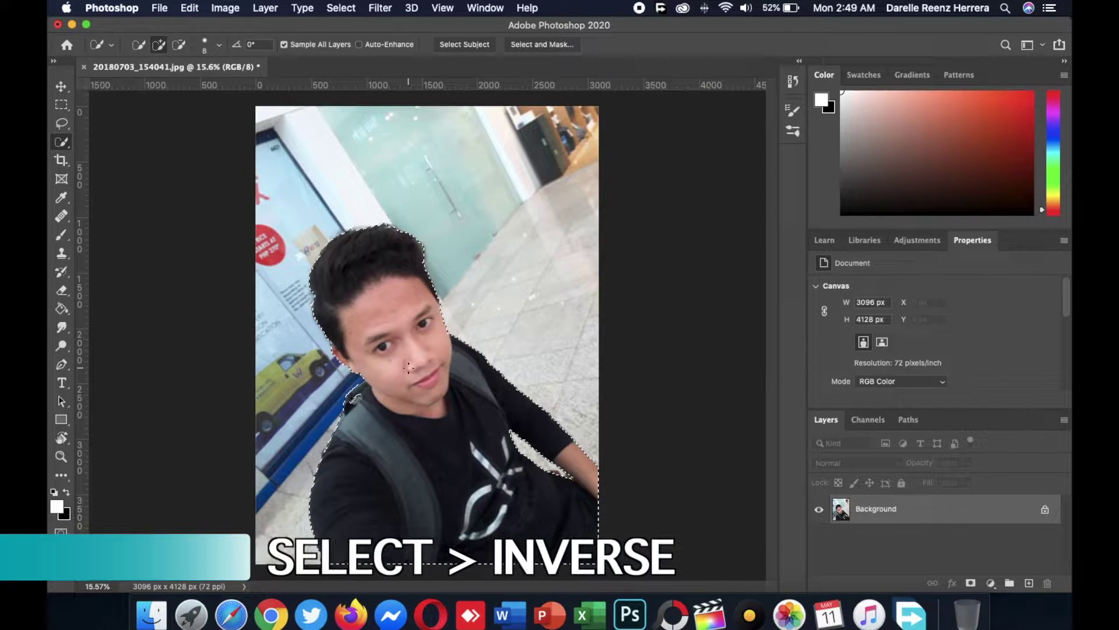
Step: Invert the selection onto the background and mask it out on Layer 0
{"action": "left_click", "coordinate": [341, 7]}
{"action": "left_click", "coordinate": [351, 64]}
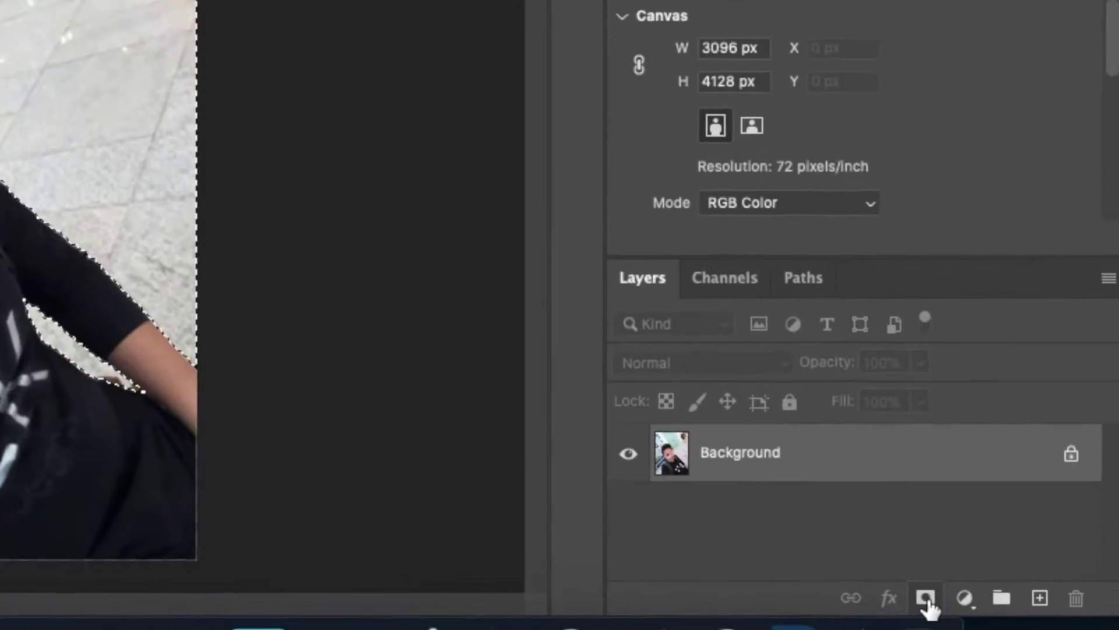
{"action": "left_click", "coordinate": [1008, 601]}
{"action": "scroll", "coordinate": [430, 235], "scroll_direction": "up", "scroll_amount": 3}
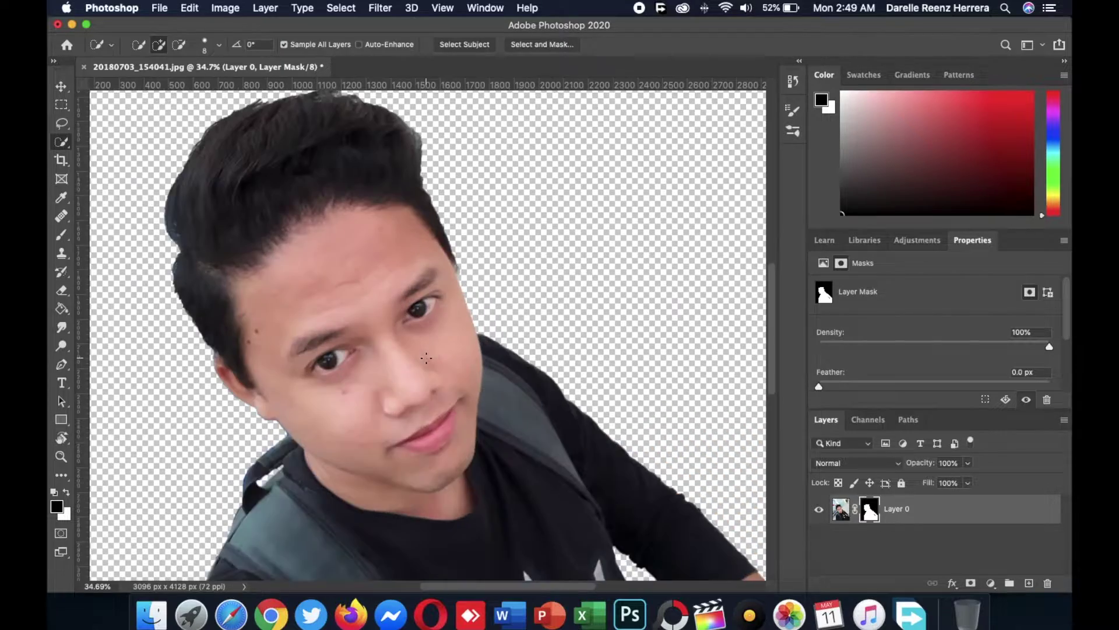
{"action": "scroll", "coordinate": [429, 292], "scroll_direction": "up", "scroll_amount": 2}
{"action": "scroll", "coordinate": [427, 338], "scroll_direction": "up", "scroll_amount": 1}
{"action": "scroll", "coordinate": [426, 358], "scroll_direction": "up", "scroll_amount": 1}
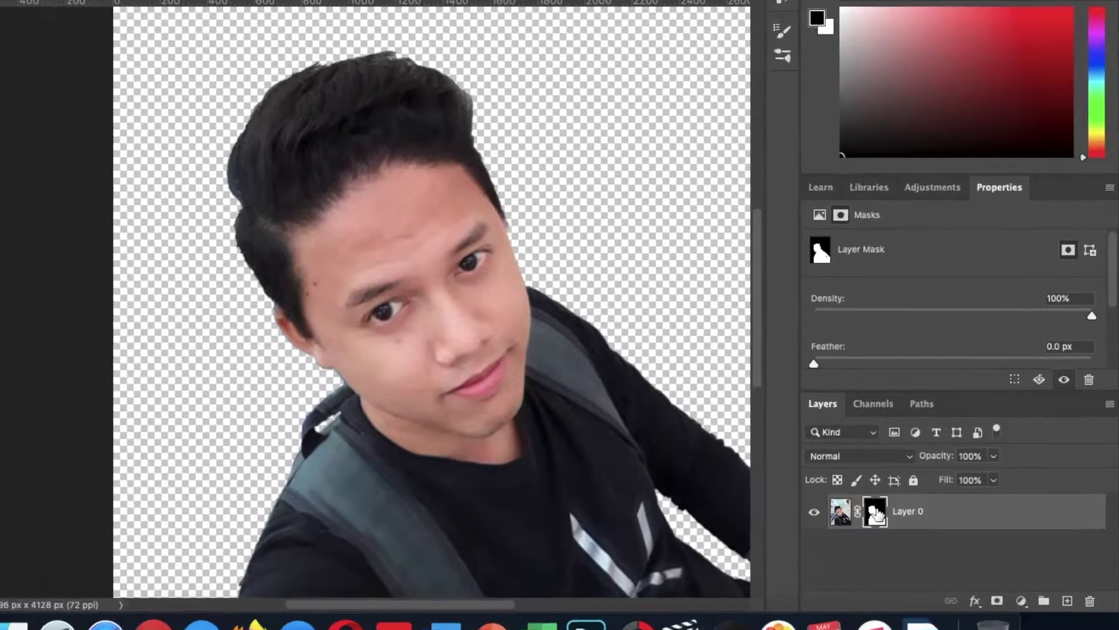
{"action": "right_click", "coordinate": [870, 509]}
Step: Open Select and Mask for the layer mask with the Refine Edge brush at size 50
{"action": "left_click", "coordinate": [828, 540]}
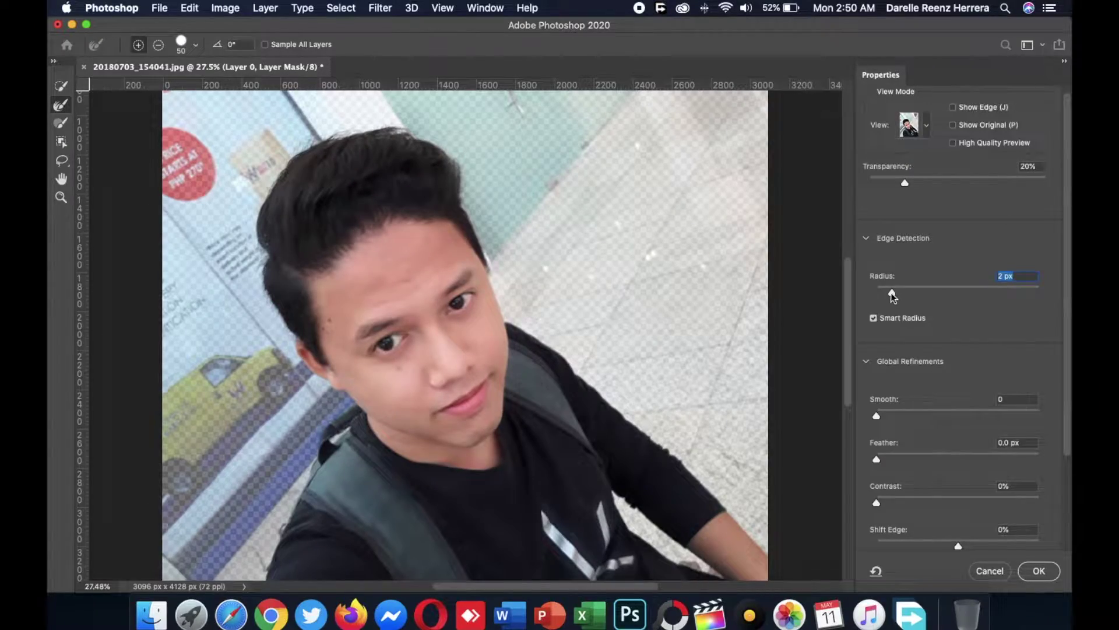
{"action": "scroll", "coordinate": [394, 312], "scroll_direction": "up", "scroll_amount": 5}
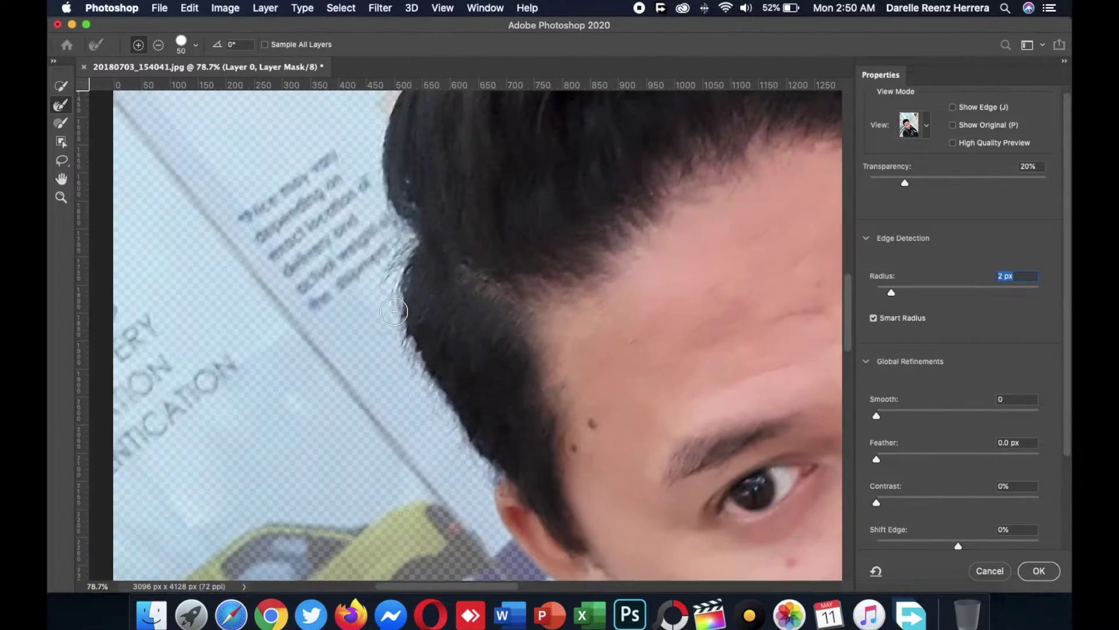
{"action": "key", "text": "bracketleft"}
{"action": "key", "text": "bracketleft"}
{"action": "key", "text": "bracketleft"}
{"action": "scroll", "coordinate": [418, 230], "scroll_direction": "up", "scroll_amount": 3}
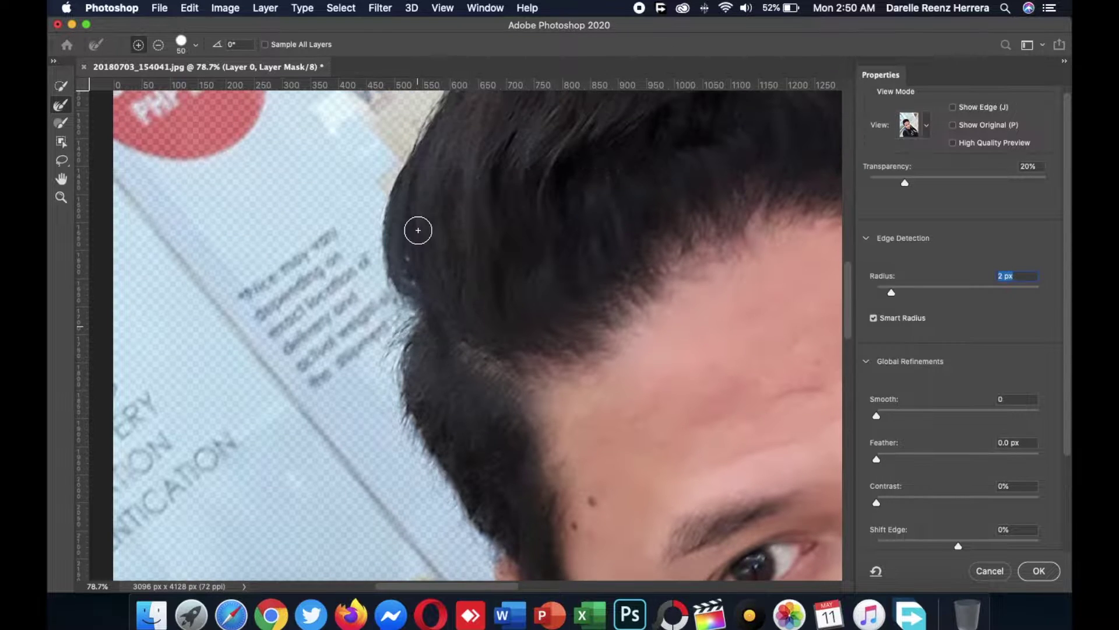
{"action": "scroll", "coordinate": [443, 219], "scroll_direction": "up", "scroll_amount": 3}
Step: Brush along the hair edge so the hairline separates cleanly from the removed background
{"action": "scroll", "coordinate": [408, 256], "scroll_direction": "right", "scroll_amount": 2}
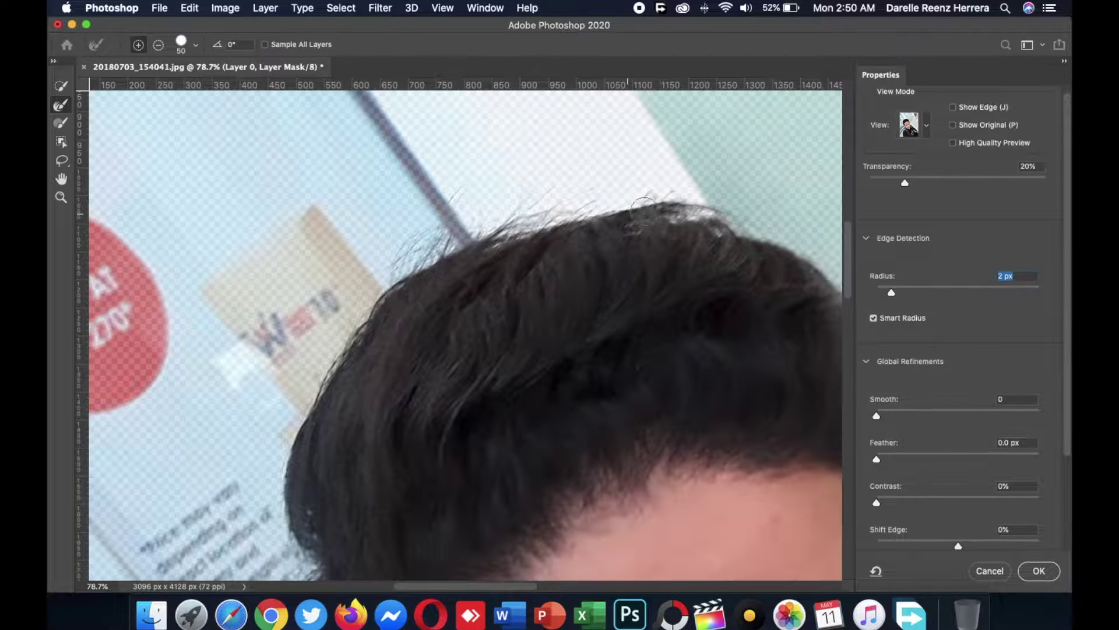
{"action": "scroll", "coordinate": [644, 211], "scroll_direction": "right", "scroll_amount": 3}
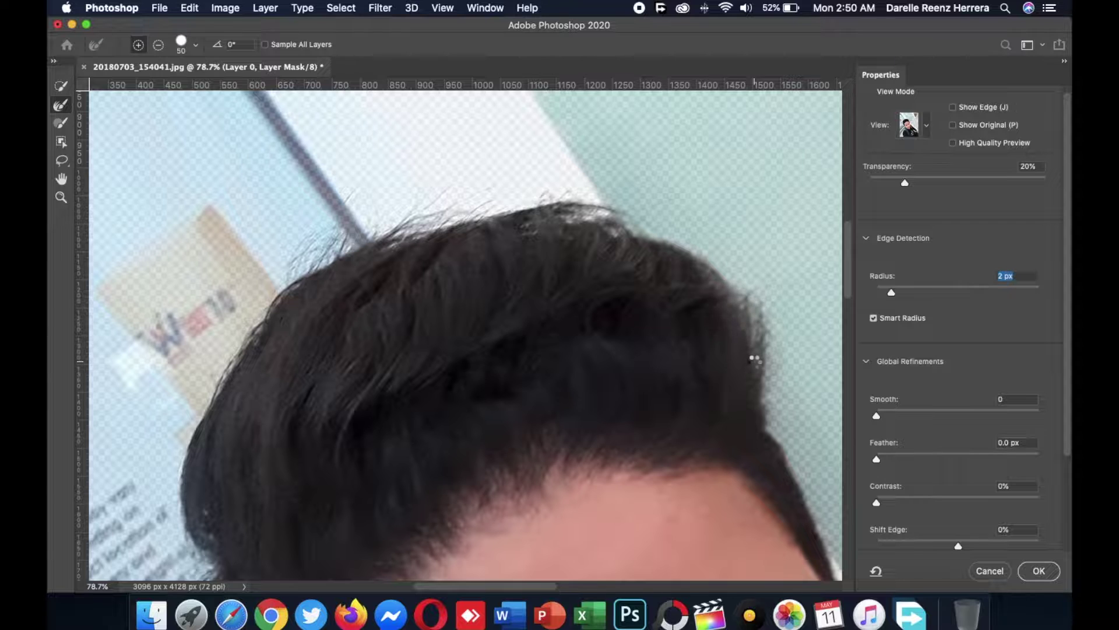
{"action": "scroll", "coordinate": [752, 431], "scroll_direction": "down", "scroll_amount": 5}
{"action": "scroll", "coordinate": [752, 443], "scroll_direction": "right", "scroll_amount": 2}
{"action": "scroll", "coordinate": [767, 238], "scroll_direction": "up", "scroll_amount": 6}
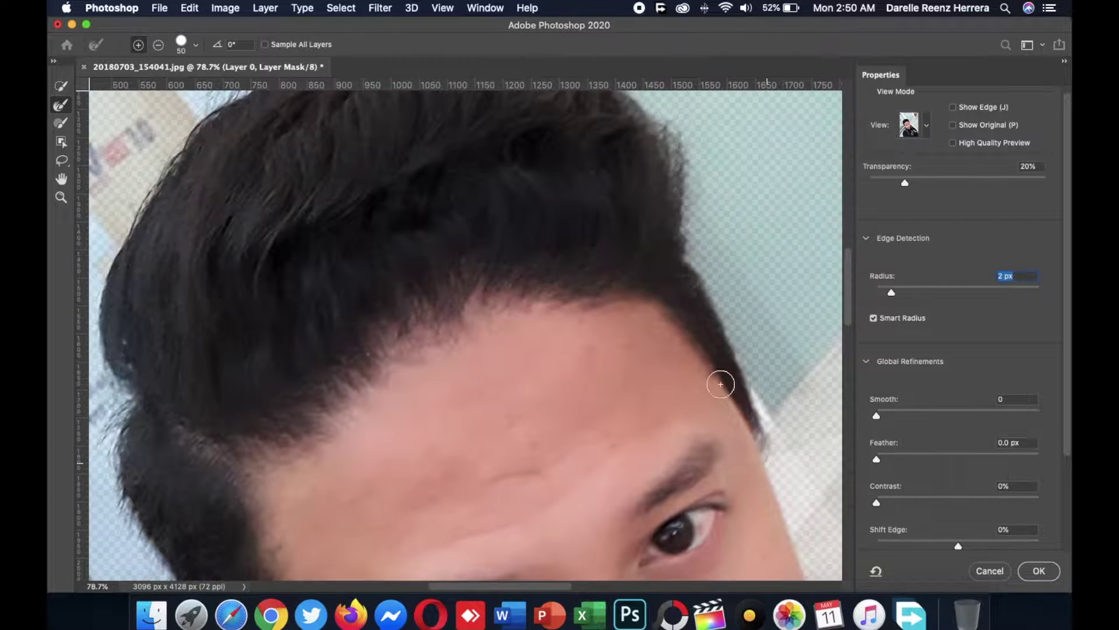
{"action": "scroll", "coordinate": [749, 400], "scroll_direction": "down", "scroll_amount": 3}
{"action": "scroll", "coordinate": [749, 400], "scroll_direction": "down", "scroll_amount": 3}
{"action": "scroll", "coordinate": [749, 401], "scroll_direction": "down", "scroll_amount": 2}
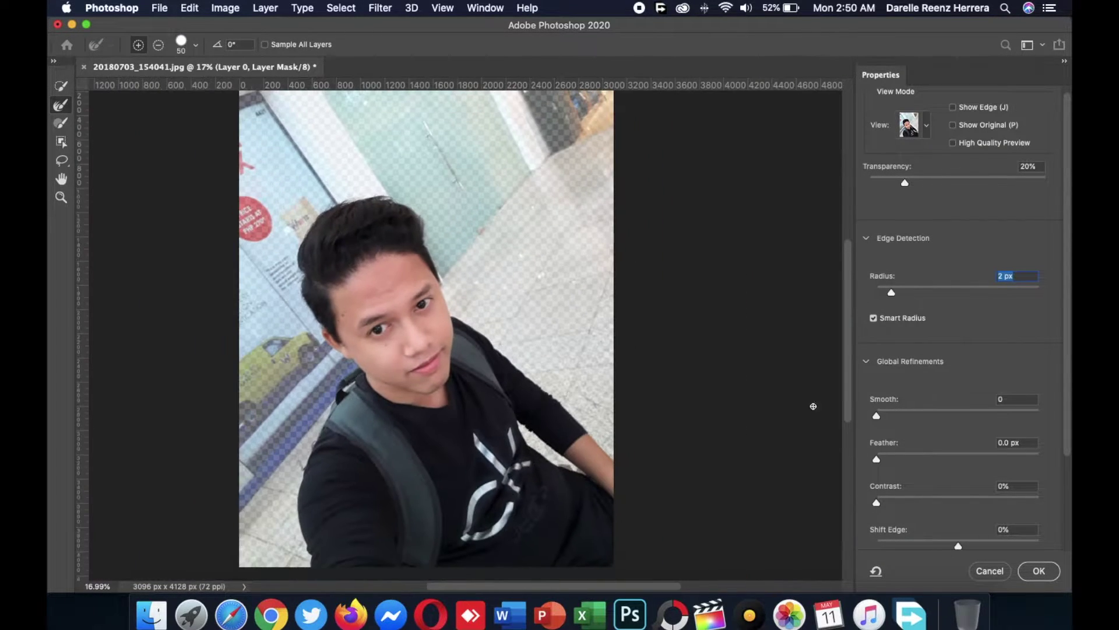
{"action": "scroll", "coordinate": [467, 274], "scroll_direction": "up", "scroll_amount": 2}
{"action": "scroll", "coordinate": [455, 279], "scroll_direction": "up", "scroll_amount": 3}
{"action": "scroll", "coordinate": [419, 292], "scroll_direction": "up", "scroll_amount": 2}
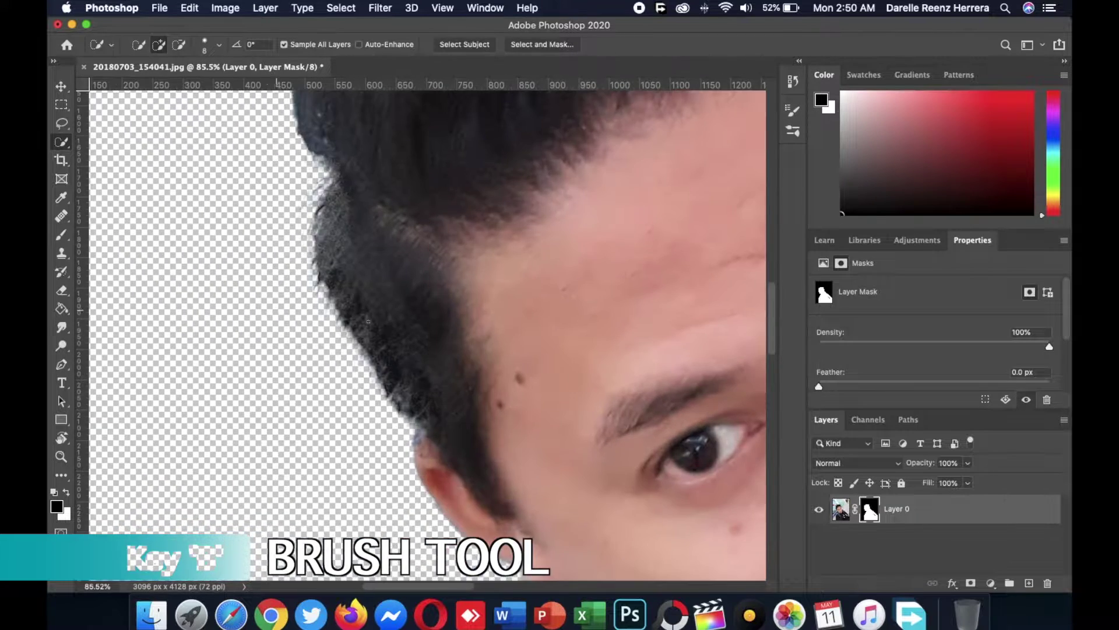
{"action": "scroll", "coordinate": [390, 307], "scroll_direction": "up", "scroll_amount": 2}
Step: With a white Brush, paint missing hair back into the mask along the head's edge
{"action": "scroll", "coordinate": [390, 307], "scroll_direction": "down", "scroll_amount": 4}
{"action": "left_click", "coordinate": [61, 234]}
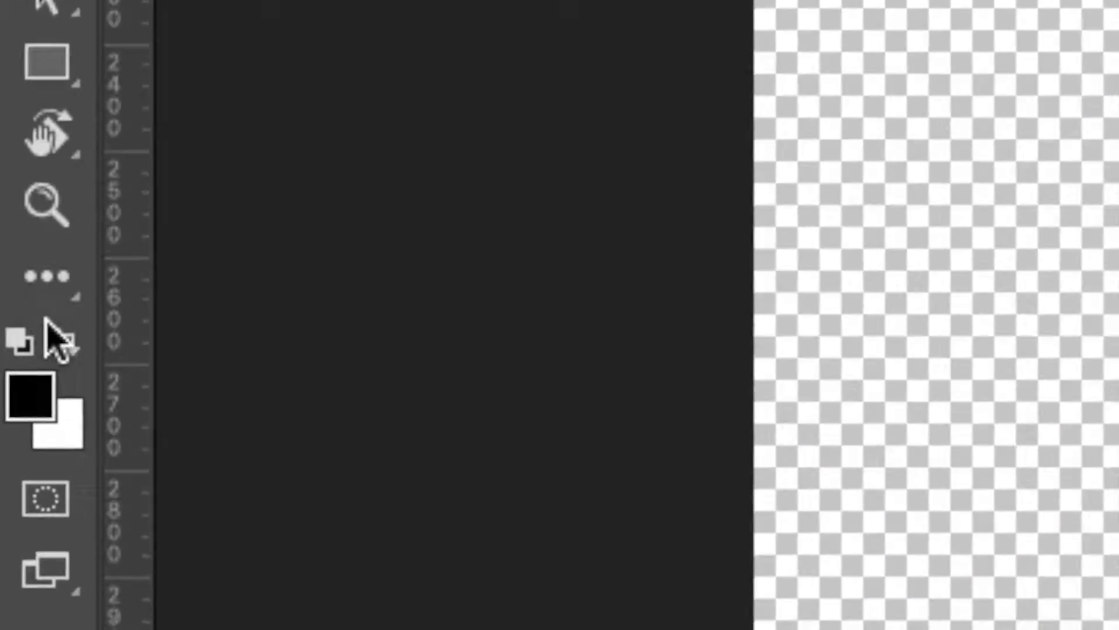
{"action": "left_click", "coordinate": [66, 492]}
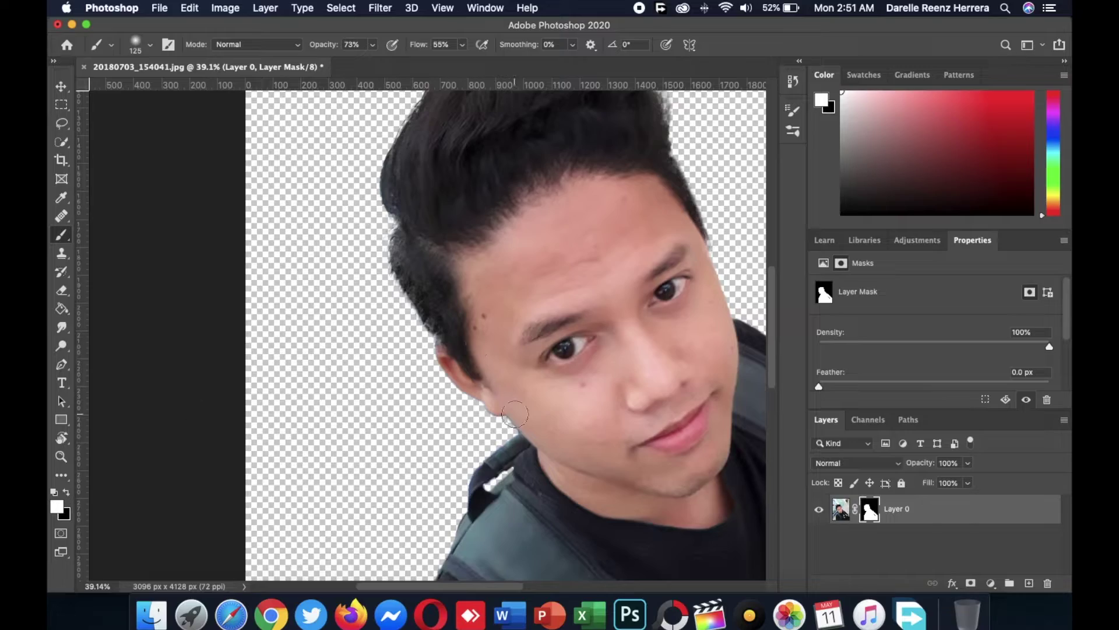
{"action": "scroll", "coordinate": [446, 338], "scroll_direction": "up", "scroll_amount": 2}
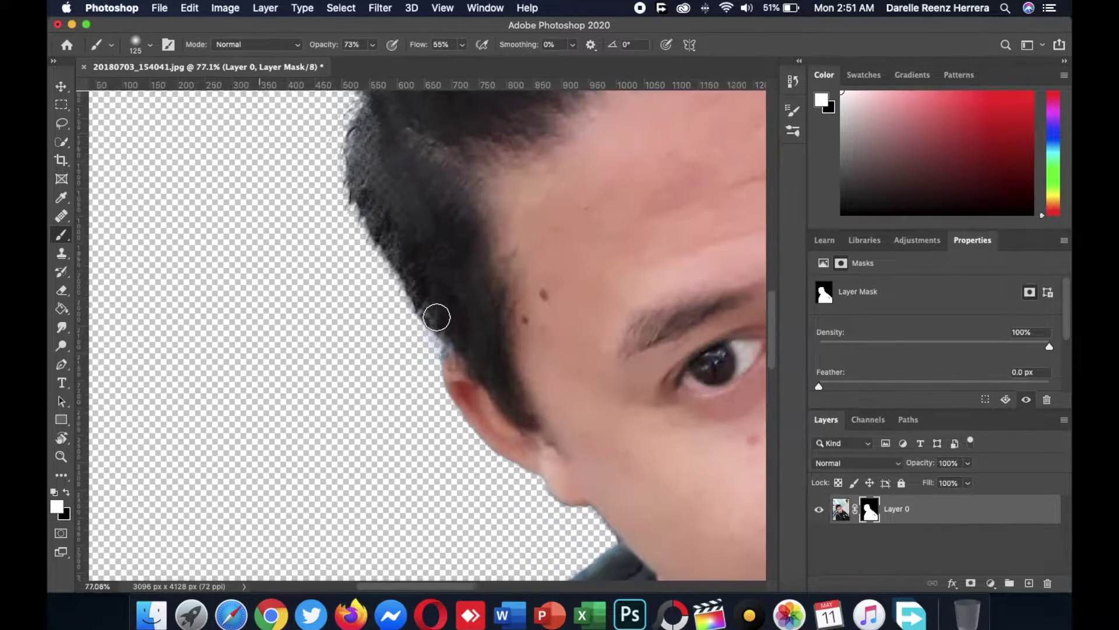
{"action": "scroll", "coordinate": [435, 318], "scroll_direction": "up", "scroll_amount": 2}
{"action": "left_click_drag", "start_coordinate": [418, 251], "coordinate": [411, 222]}
Step: Clean up the remaining stray mask edges around the hairline and temple
{"action": "scroll", "coordinate": [419, 179], "scroll_direction": "up", "scroll_amount": 4}
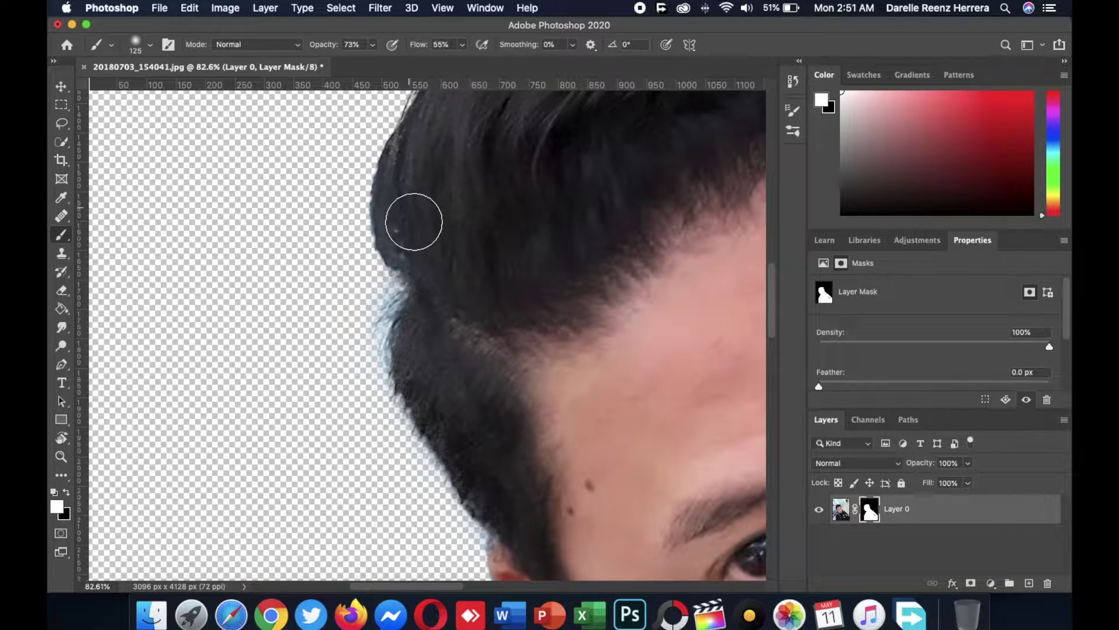
{"action": "scroll", "coordinate": [414, 221], "scroll_direction": "up", "scroll_amount": 3}
{"action": "scroll", "coordinate": [430, 230], "scroll_direction": "right", "scroll_amount": 3}
{"action": "scroll", "coordinate": [554, 205], "scroll_direction": "right", "scroll_amount": 3}
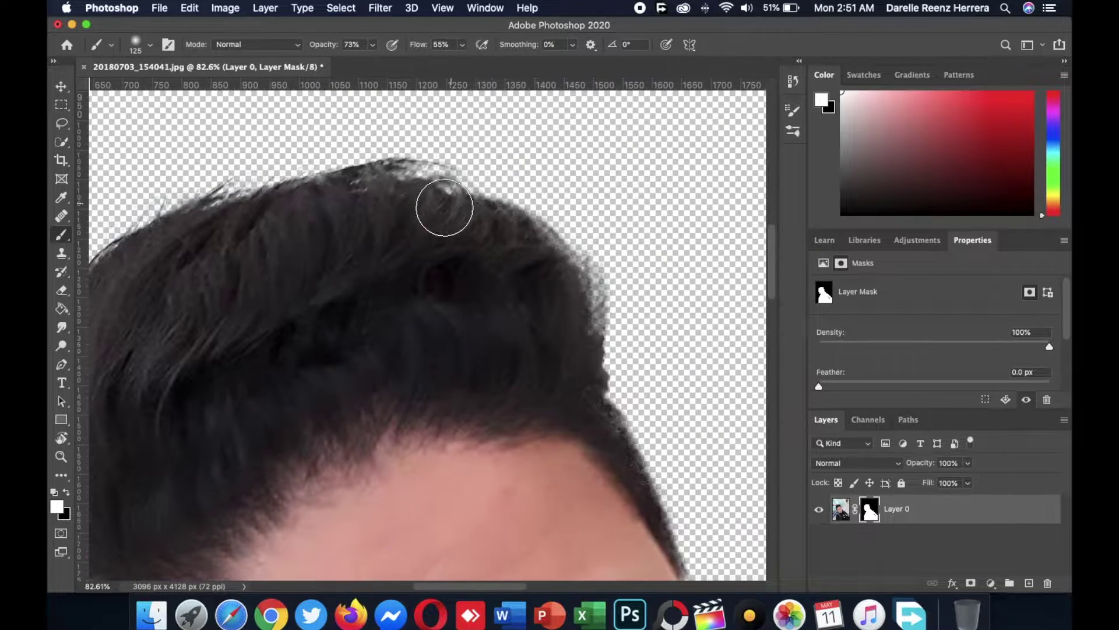
{"action": "scroll", "coordinate": [570, 368], "scroll_direction": "down", "scroll_amount": 2}
{"action": "scroll", "coordinate": [570, 368], "scroll_direction": "right", "scroll_amount": 1}
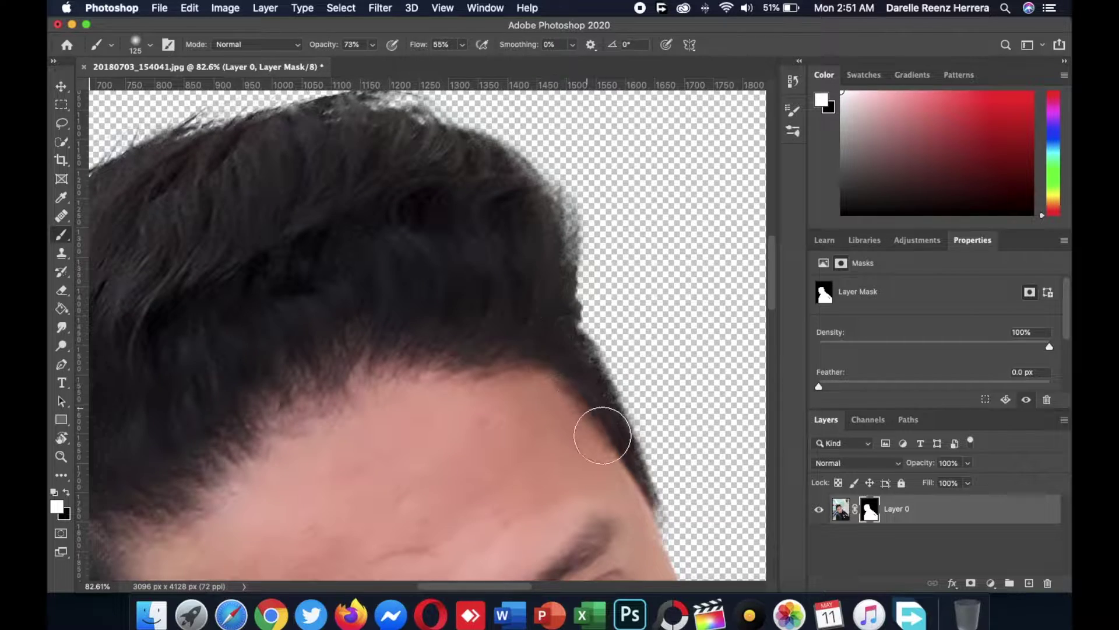
{"action": "scroll", "coordinate": [602, 435], "scroll_direction": "down", "scroll_amount": 3}
{"action": "scroll", "coordinate": [445, 337], "scroll_direction": "up", "scroll_amount": 2}
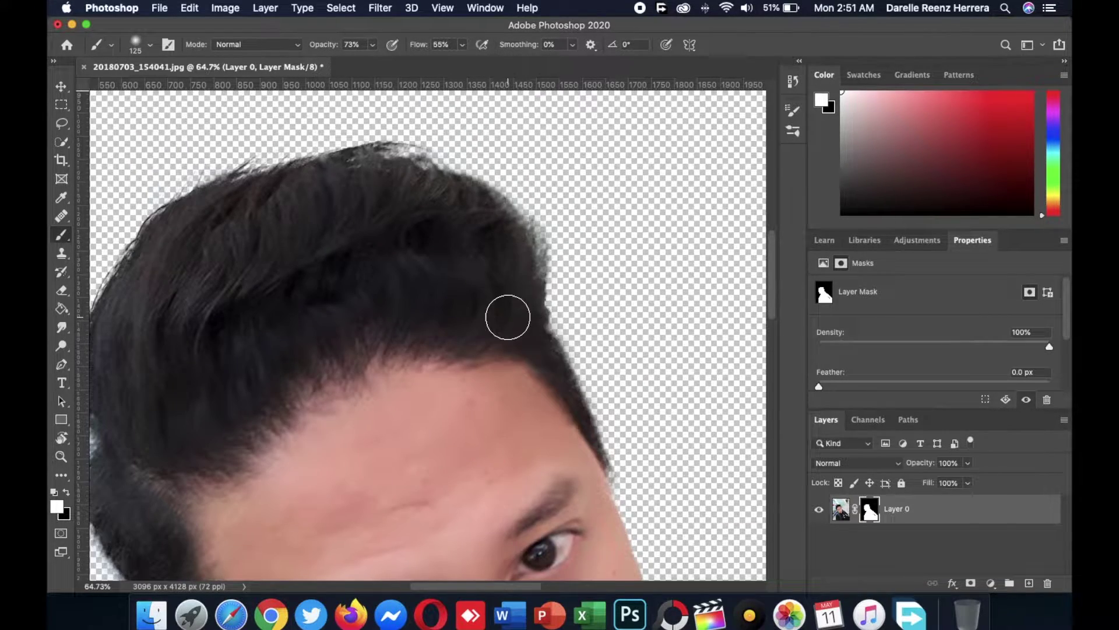
{"action": "scroll", "coordinate": [508, 317], "scroll_direction": "down", "scroll_amount": 3}
{"action": "scroll", "coordinate": [513, 315], "scroll_direction": "up", "scroll_amount": 5}
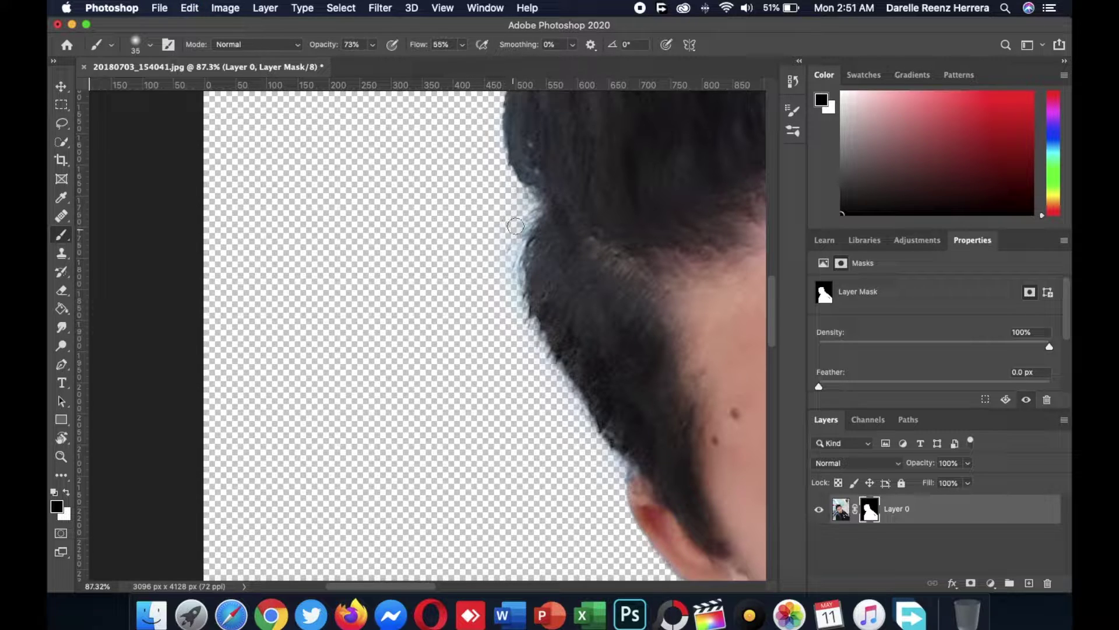
{"action": "scroll", "coordinate": [512, 278], "scroll_direction": "up", "scroll_amount": 2}
{"action": "scroll", "coordinate": [487, 255], "scroll_direction": "up", "scroll_amount": 3}
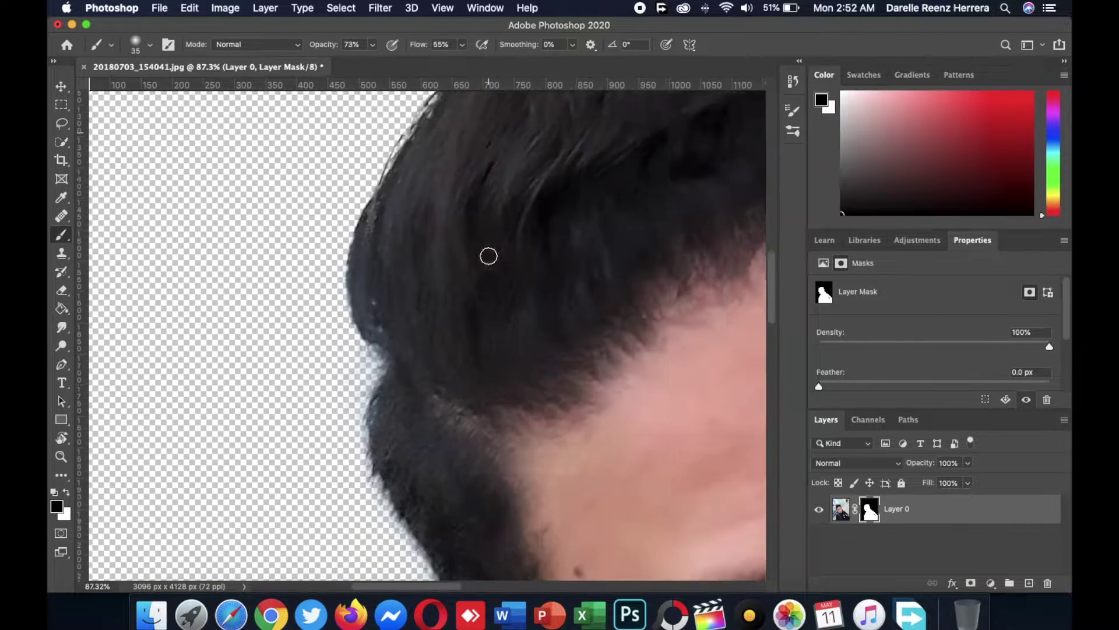
{"action": "scroll", "coordinate": [463, 297], "scroll_direction": "down", "scroll_amount": 3}
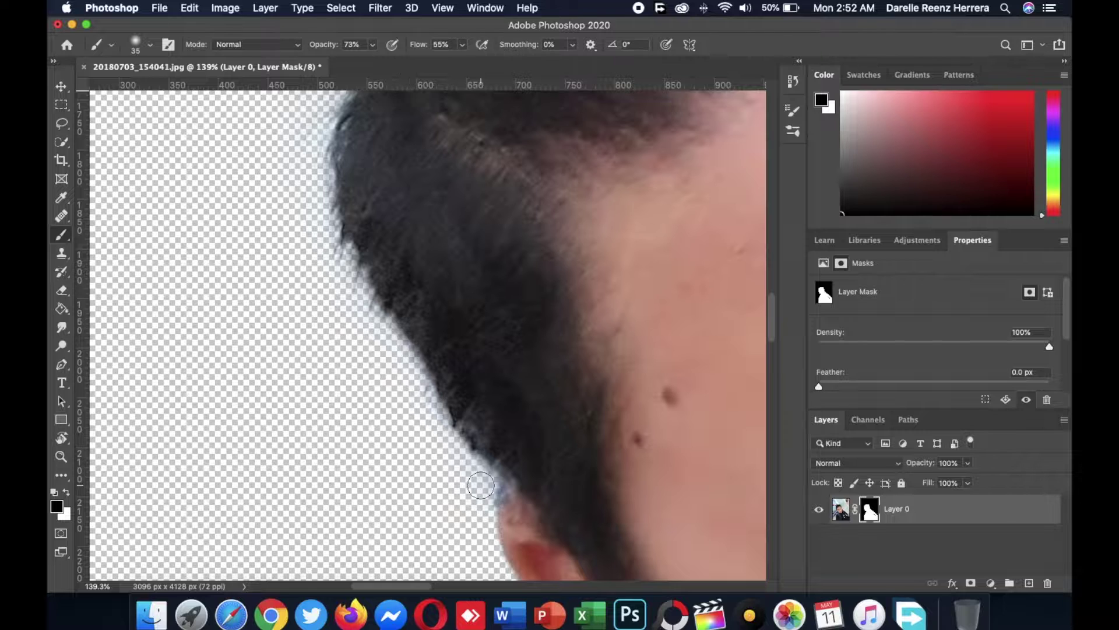
{"action": "scroll", "coordinate": [418, 401], "scroll_direction": "down", "scroll_amount": 3}
{"action": "scroll", "coordinate": [428, 381], "scroll_direction": "up", "scroll_amount": 2}
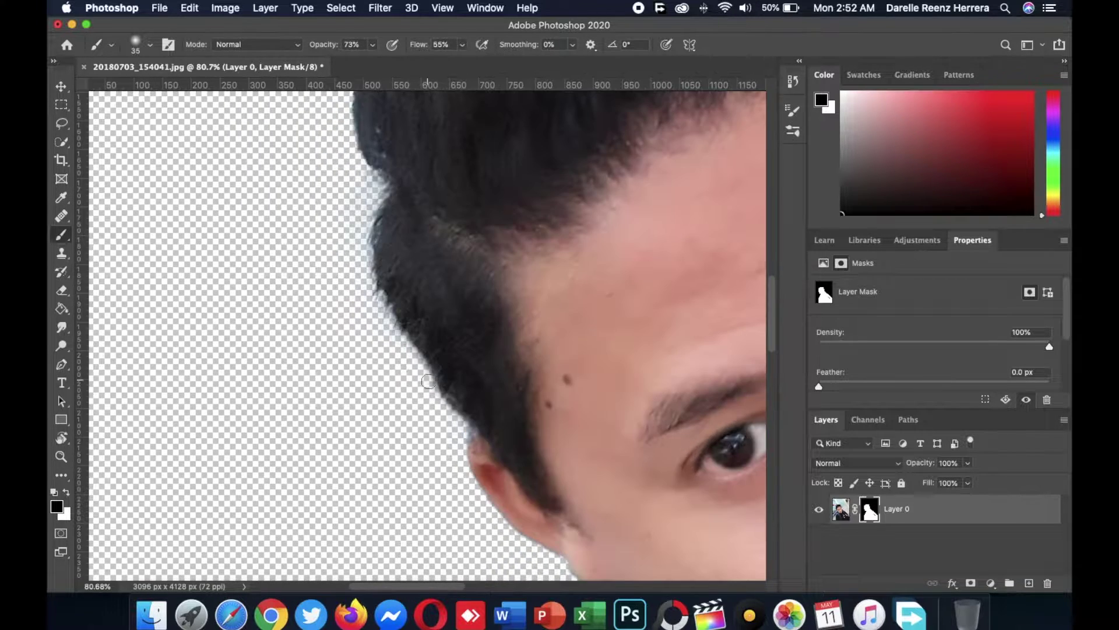
{"action": "scroll", "coordinate": [441, 411], "scroll_direction": "down", "scroll_amount": 5}
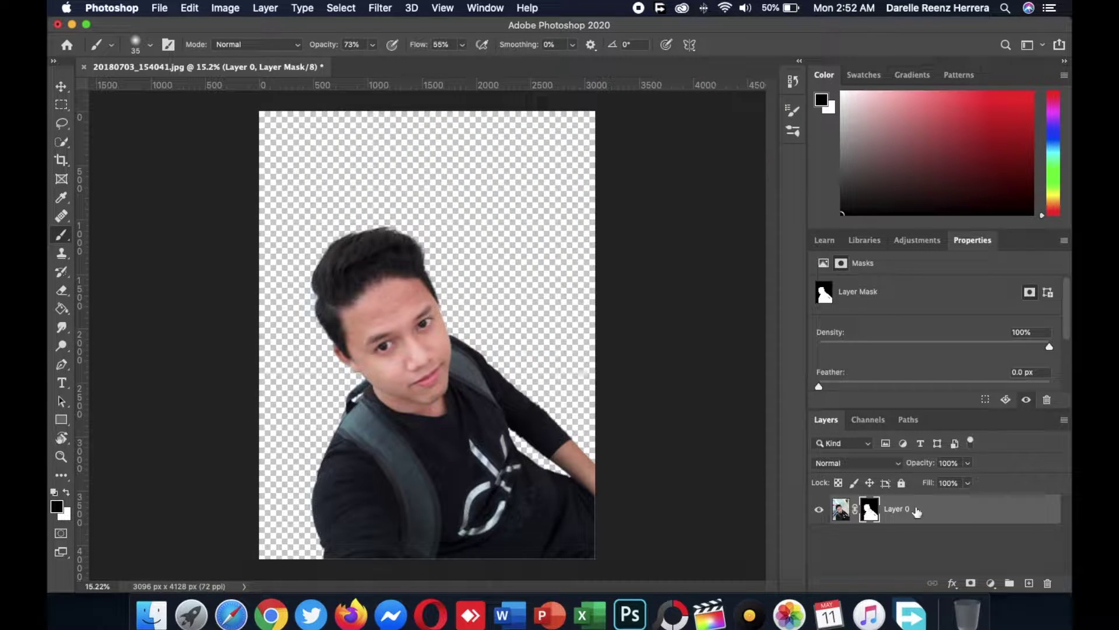
Step: Apply the layer mask to Layer 0 and add a Levels adjustment clipped to it
{"action": "right_click", "coordinate": [868, 509]}
{"action": "left_click", "coordinate": [898, 495]}
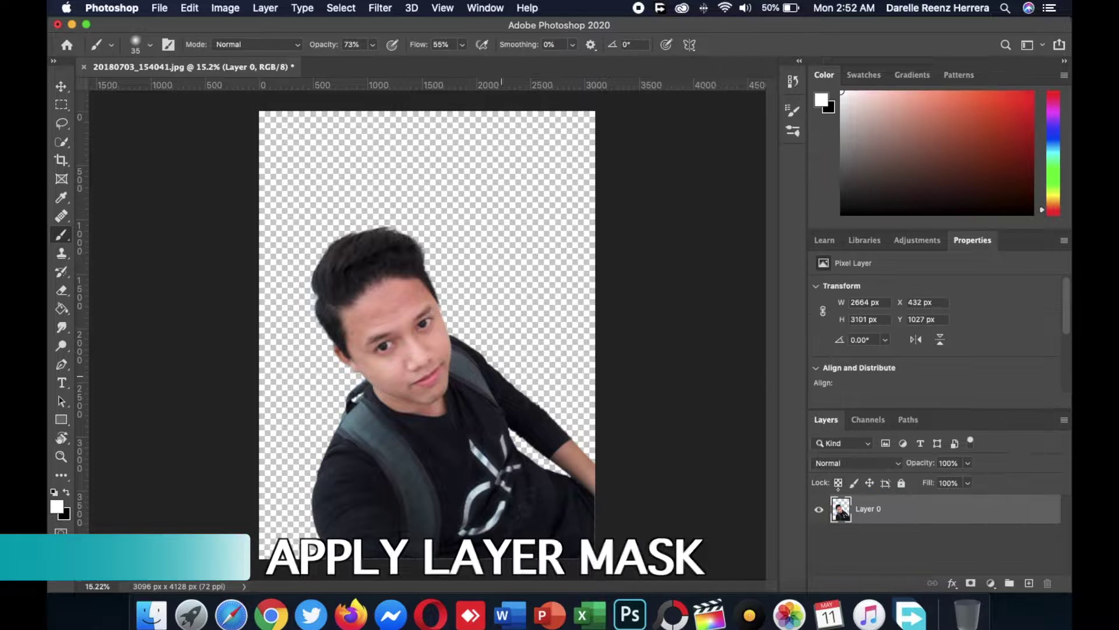
{"action": "left_click", "coordinate": [990, 584]}
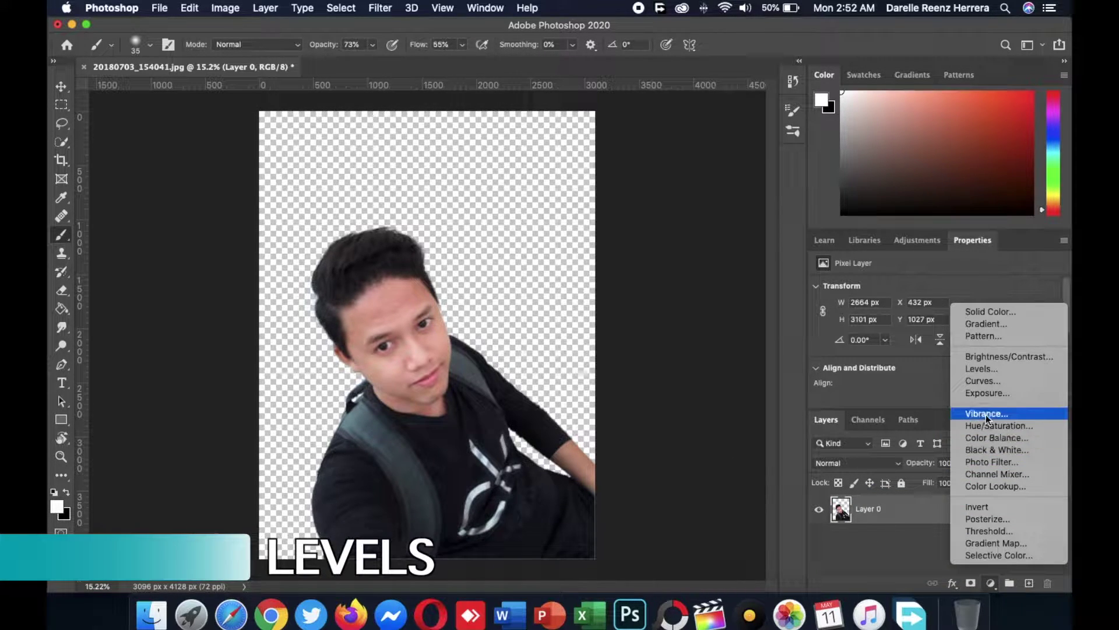
{"action": "left_click", "coordinate": [986, 369]}
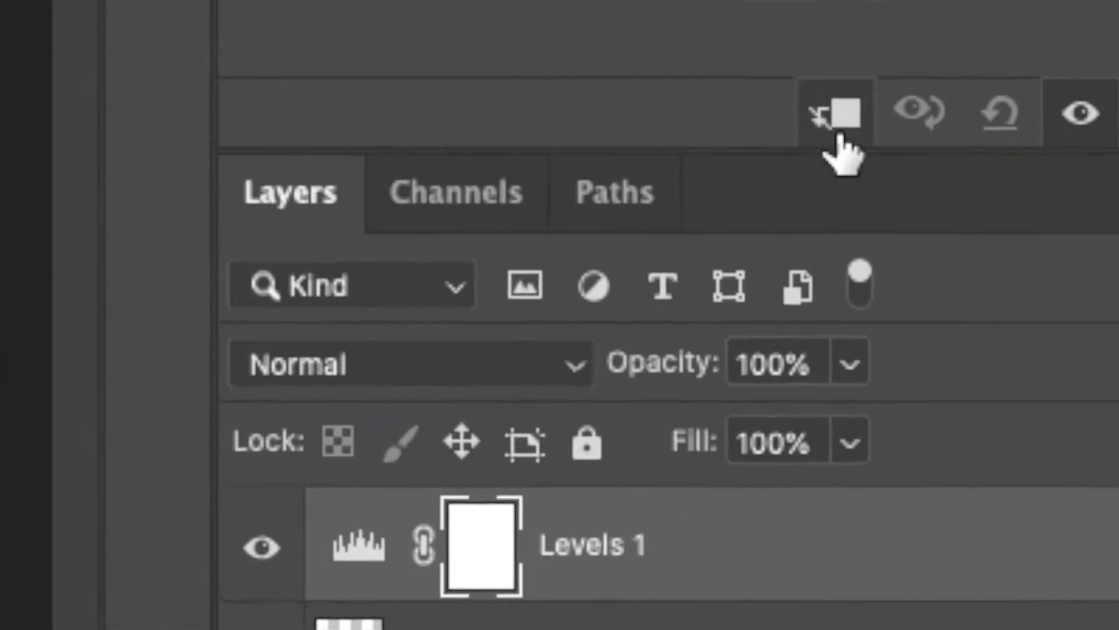
{"action": "left_click", "coordinate": [839, 140]}
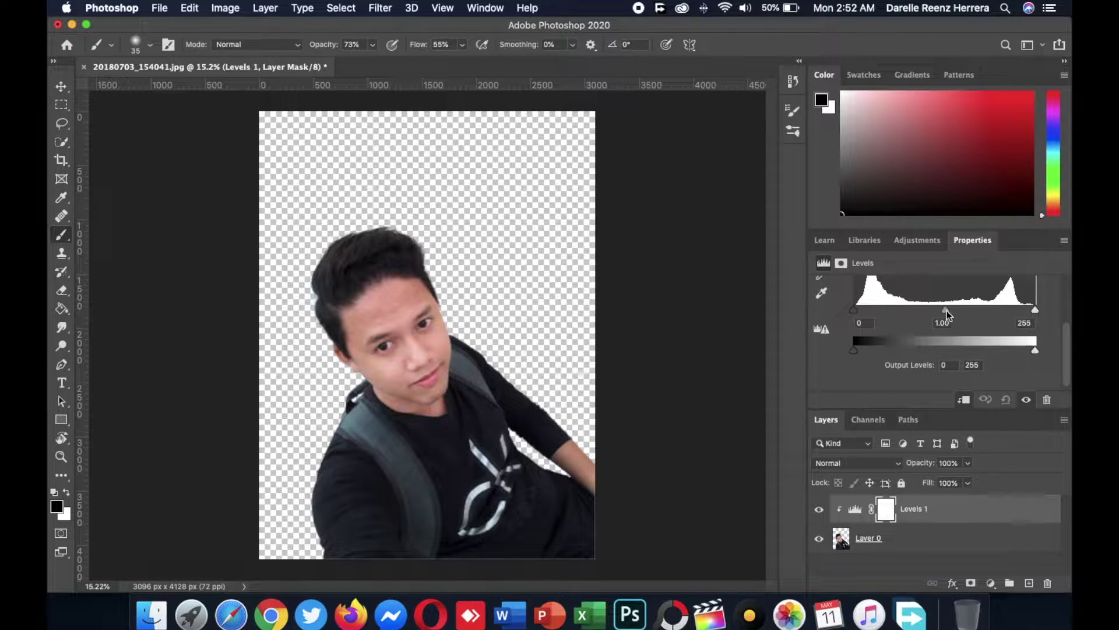
Step: Set the Levels input values to black 15, midtone 0.77 and white 241
{"action": "left_click_drag", "start_coordinate": [947, 310], "coordinate": [954, 310]}
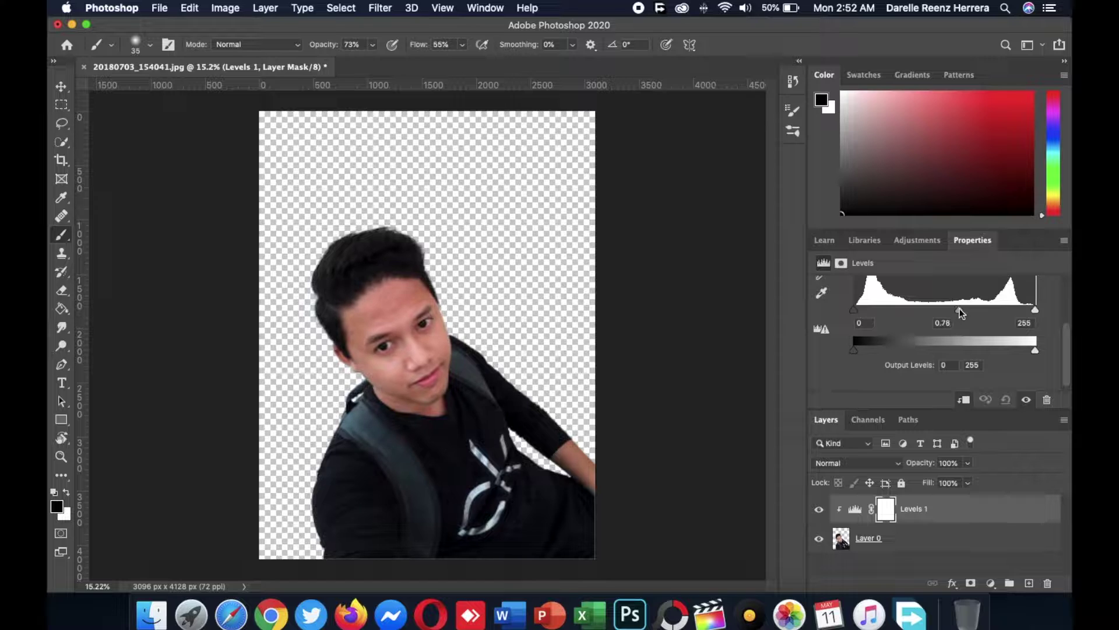
{"action": "left_click_drag", "start_coordinate": [960, 309], "coordinate": [961, 307]}
{"action": "left_click_drag", "start_coordinate": [853, 310], "coordinate": [862, 310]}
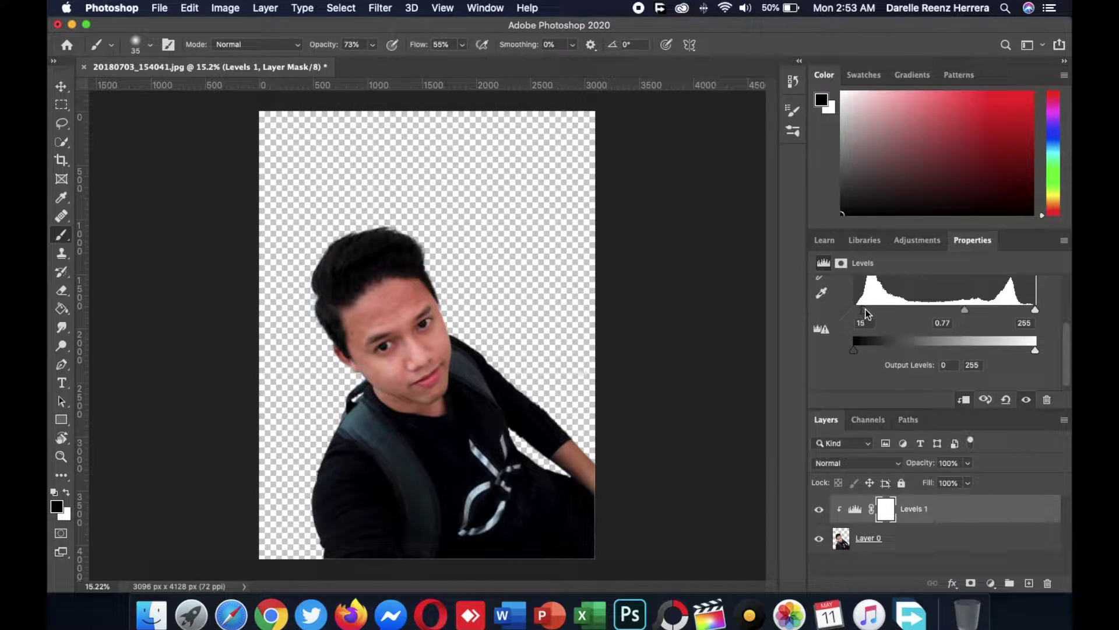
{"action": "mouse_move", "coordinate": [1037, 349]}
{"action": "left_mouse_down"}
{"action": "mouse_move", "coordinate": [1024, 349]}
{"action": "mouse_move", "coordinate": [1041, 352]}
{"action": "left_mouse_up"}
{"action": "left_click_drag", "start_coordinate": [1035, 309], "coordinate": [1026, 307]}
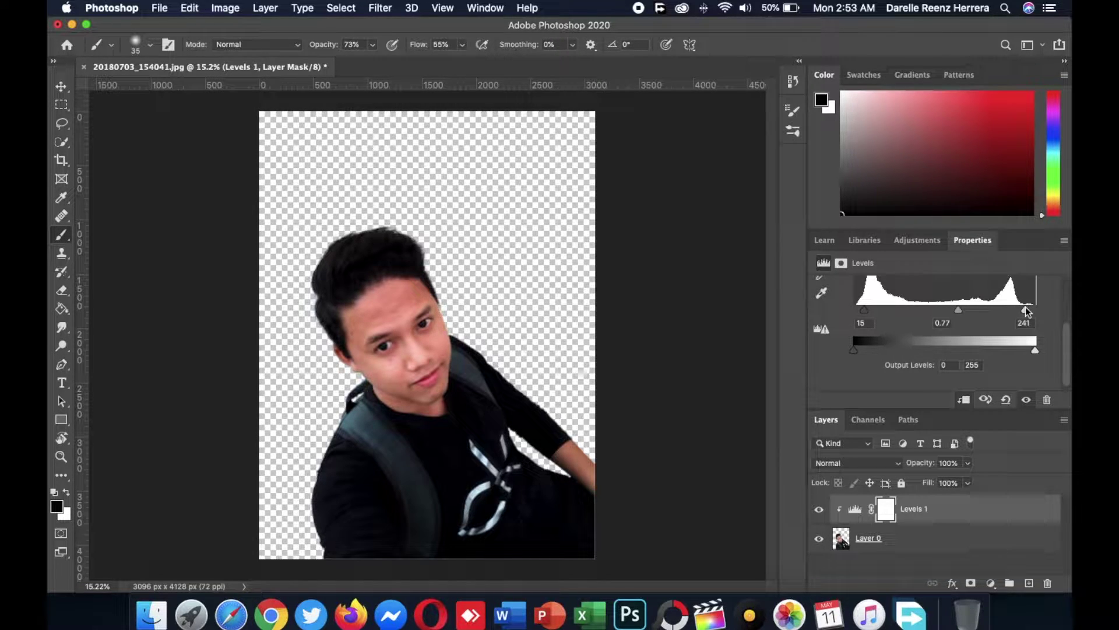
{"action": "left_click", "coordinate": [869, 537]}
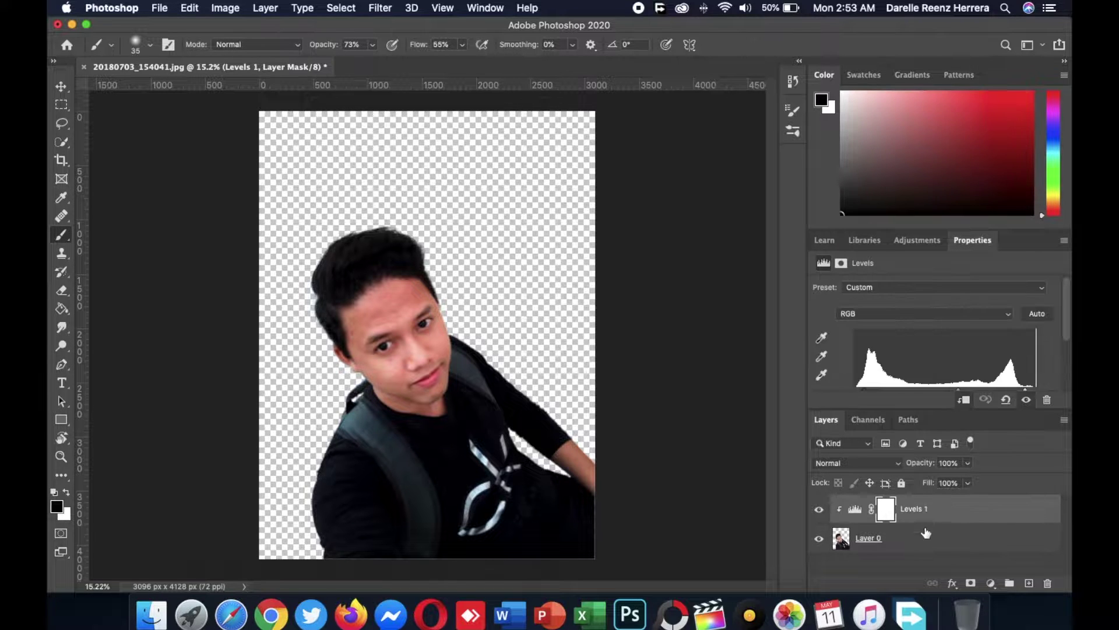
Step: Apply a Surface Blur with radius 2 and threshold 15 to Layer 0
{"action": "left_click", "coordinate": [970, 583]}
{"action": "left_click", "coordinate": [380, 8]}
{"action": "mouse_move", "coordinate": [386, 177]}
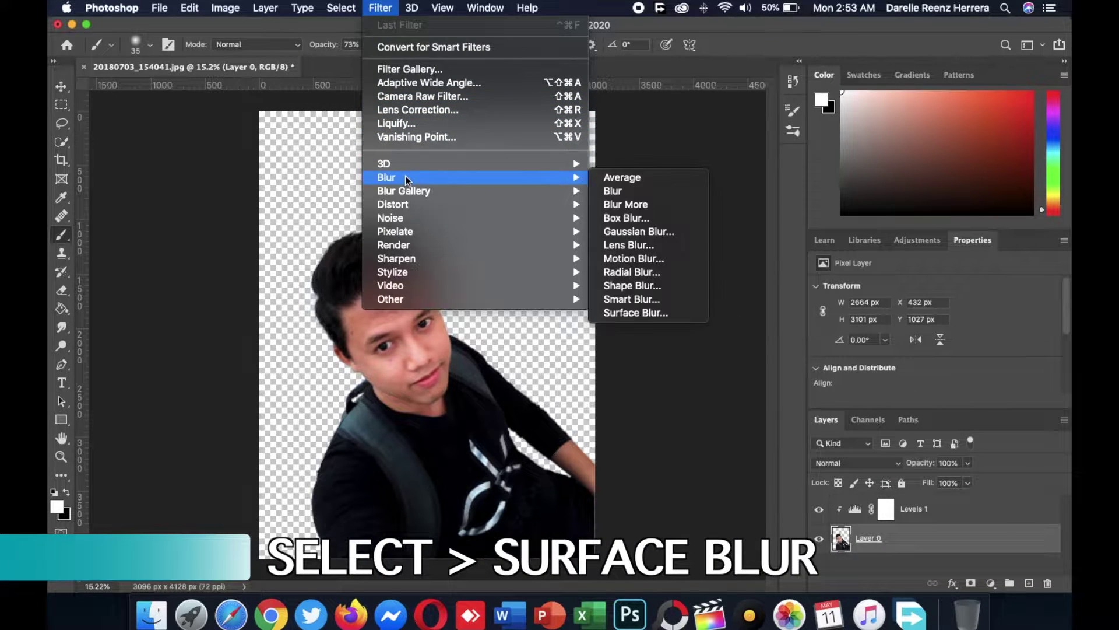
{"action": "left_click", "coordinate": [636, 313]}
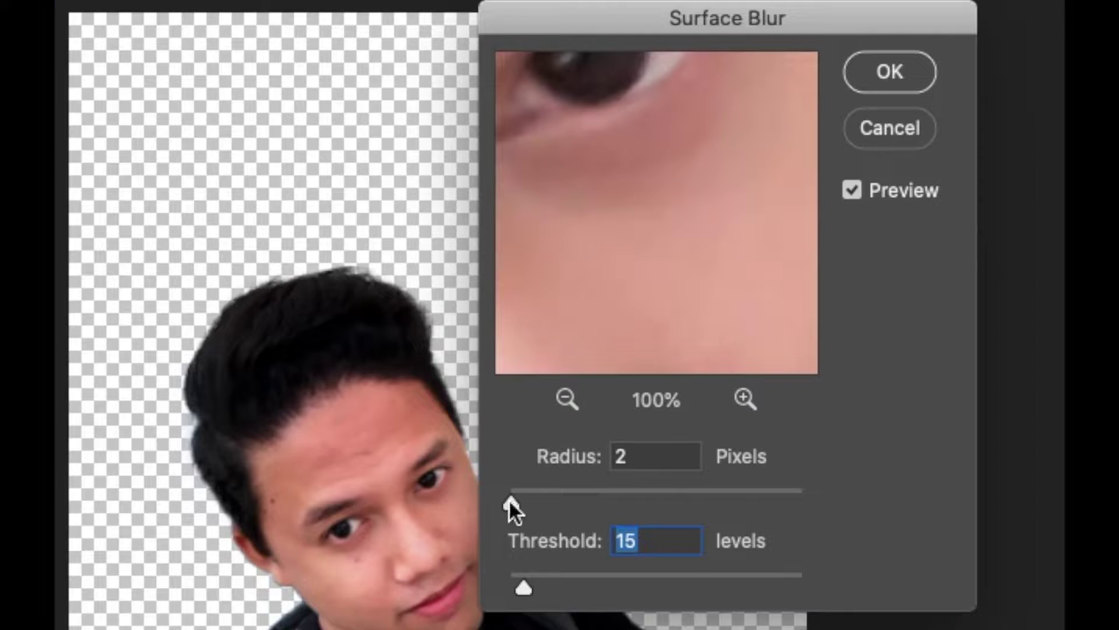
{"action": "mouse_move", "coordinate": [508, 500]}
{"action": "left_mouse_down"}
{"action": "mouse_move", "coordinate": [536, 502]}
{"action": "mouse_move", "coordinate": [514, 502]}
{"action": "left_mouse_up"}
{"action": "left_click", "coordinate": [567, 400]}
{"action": "mouse_move", "coordinate": [629, 368]}
{"action": "left_mouse_down"}
{"action": "mouse_move", "coordinate": [691, 180]}
{"action": "mouse_move", "coordinate": [671, 304]}
{"action": "left_mouse_up"}
{"action": "type", "text": "2"}
{"action": "key", "text": "Return"}
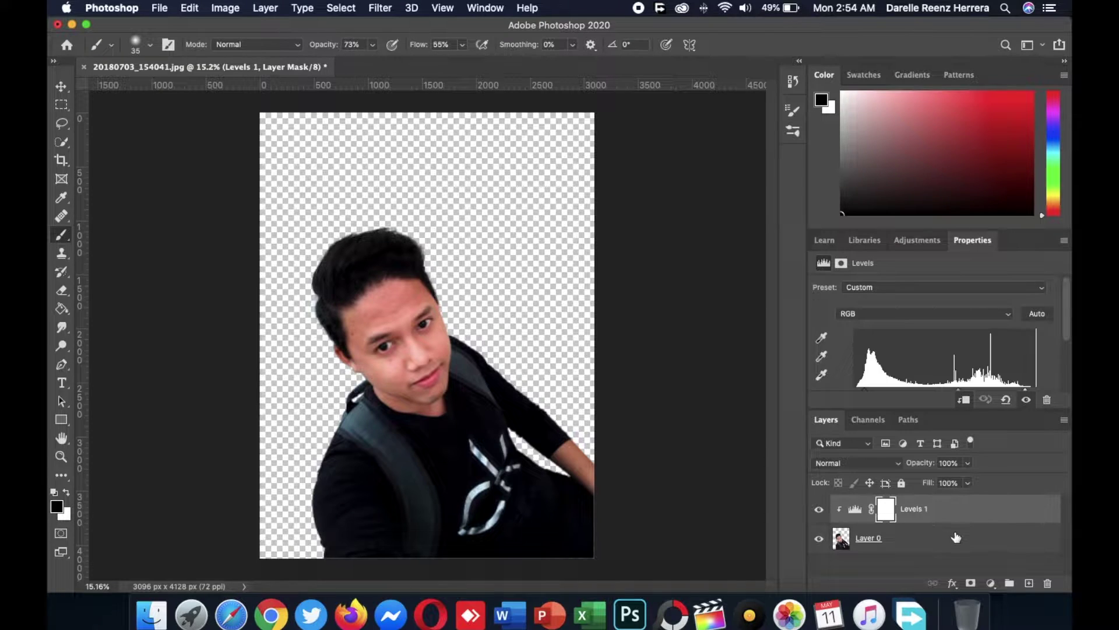
{"action": "left_click", "coordinate": [956, 537]}
Step: Merge Layer 0 with its Levels, duplicate the result, and add a mask to the copy
{"action": "right_click", "coordinate": [956, 537]}
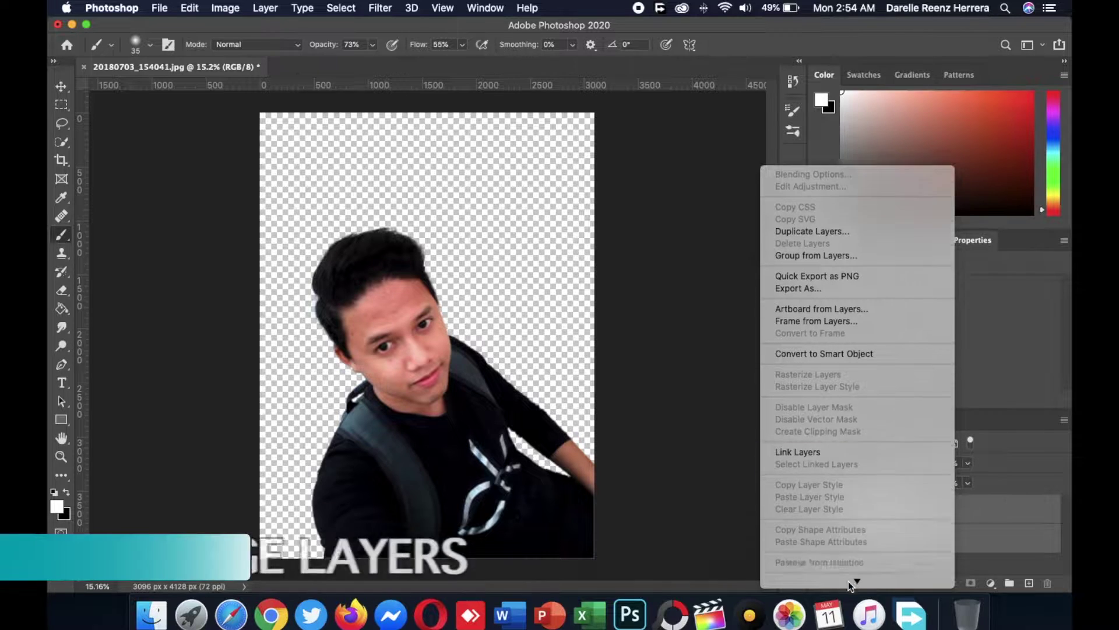
{"action": "left_click", "coordinate": [829, 488]}
{"action": "key", "text": "ctrl+j"}
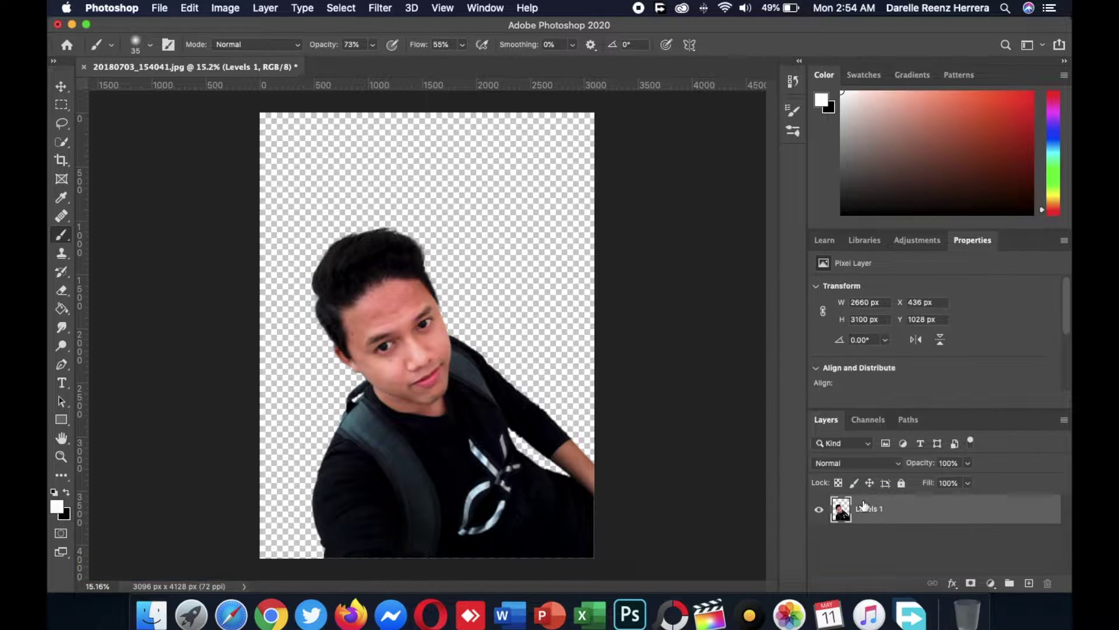
{"action": "left_click", "coordinate": [970, 583]}
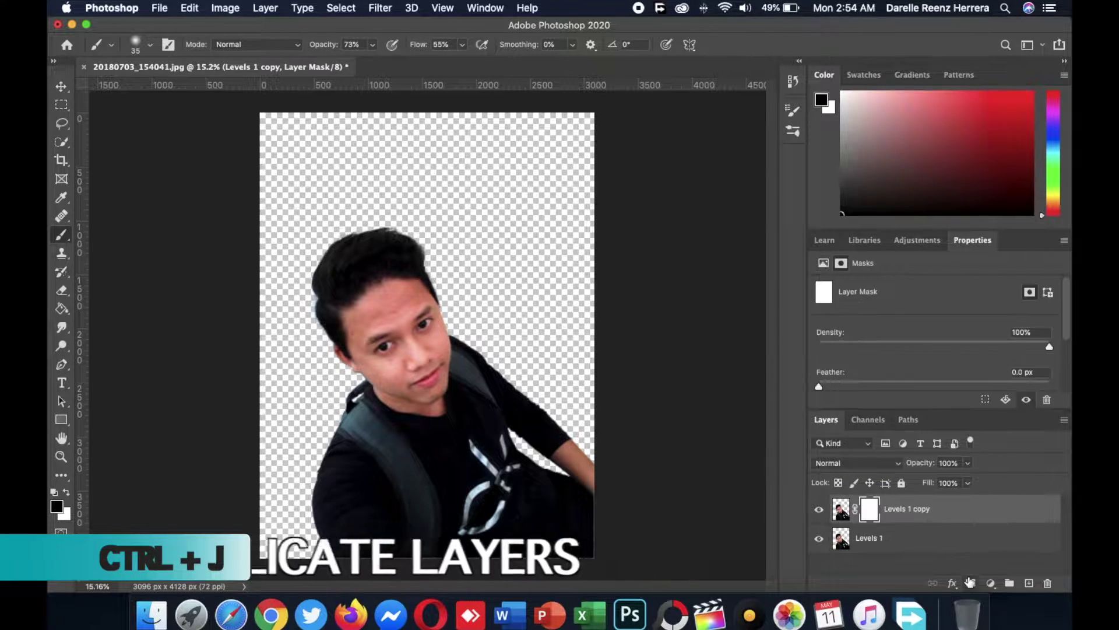
Step: Clip a Hue/Saturation adjustment to the copy with saturation -75 and lightness -16
{"action": "left_click", "coordinate": [991, 583]}
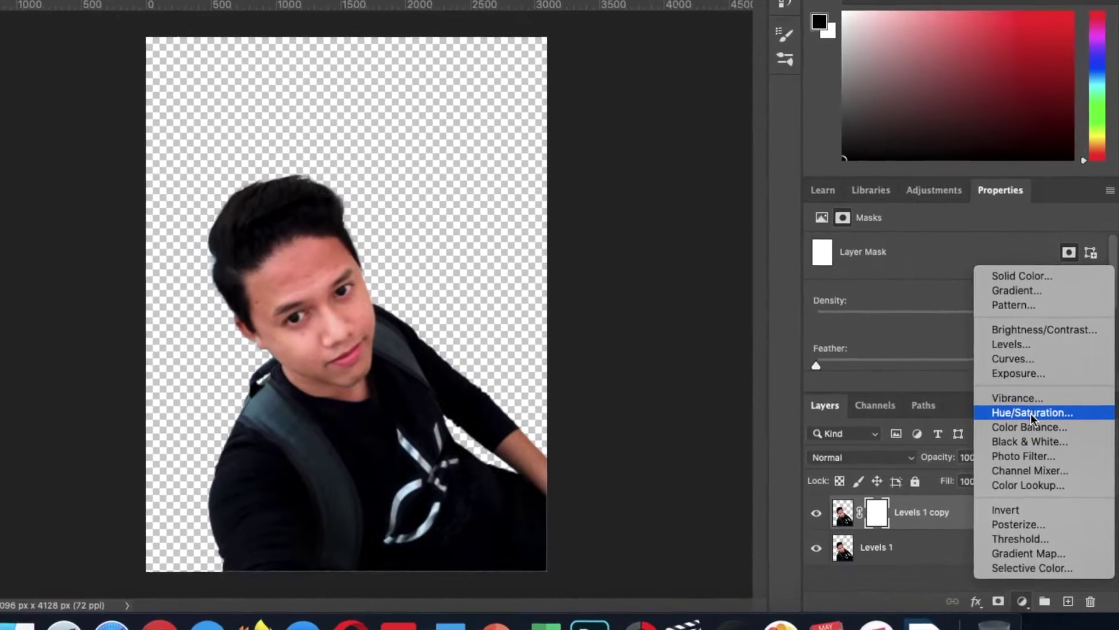
{"action": "left_click", "coordinate": [1035, 422]}
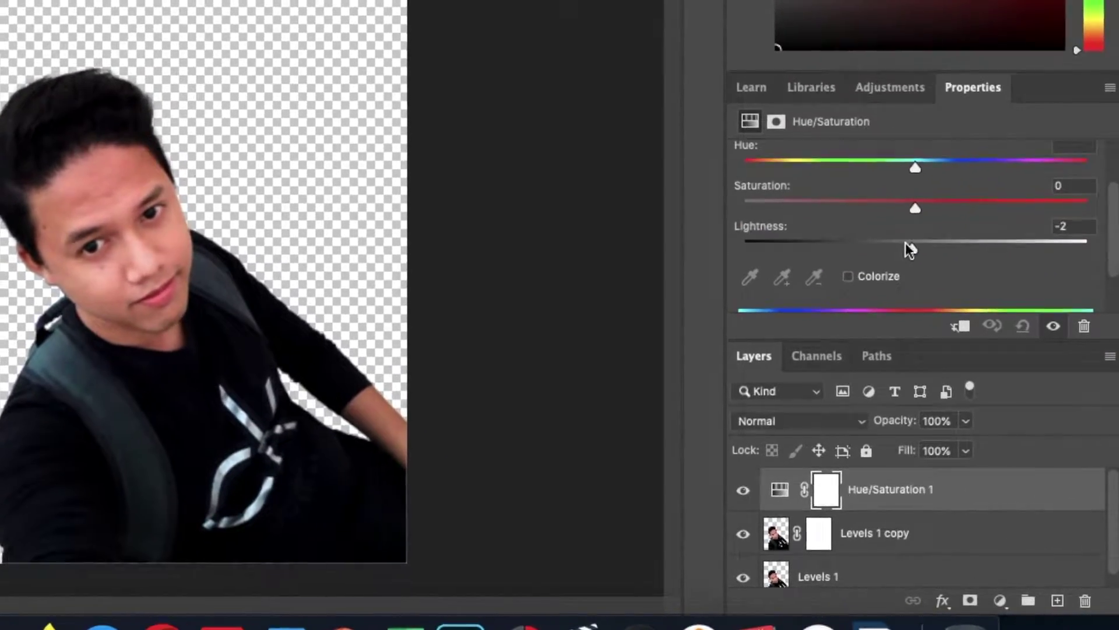
{"action": "left_click_drag", "start_coordinate": [909, 241], "coordinate": [934, 242]}
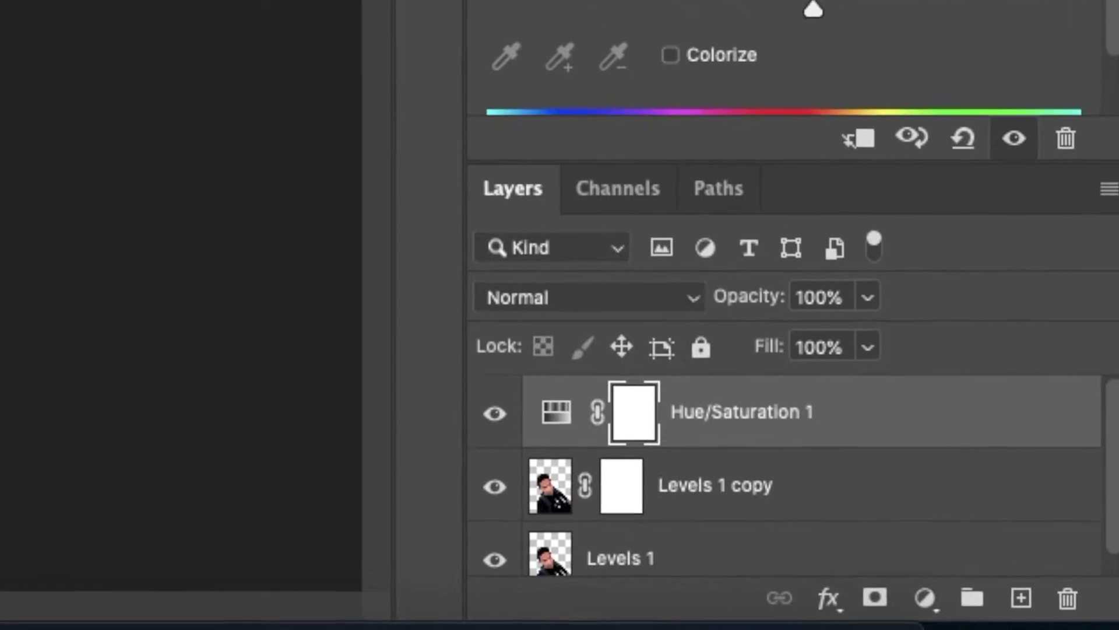
{"action": "left_click", "coordinate": [965, 402]}
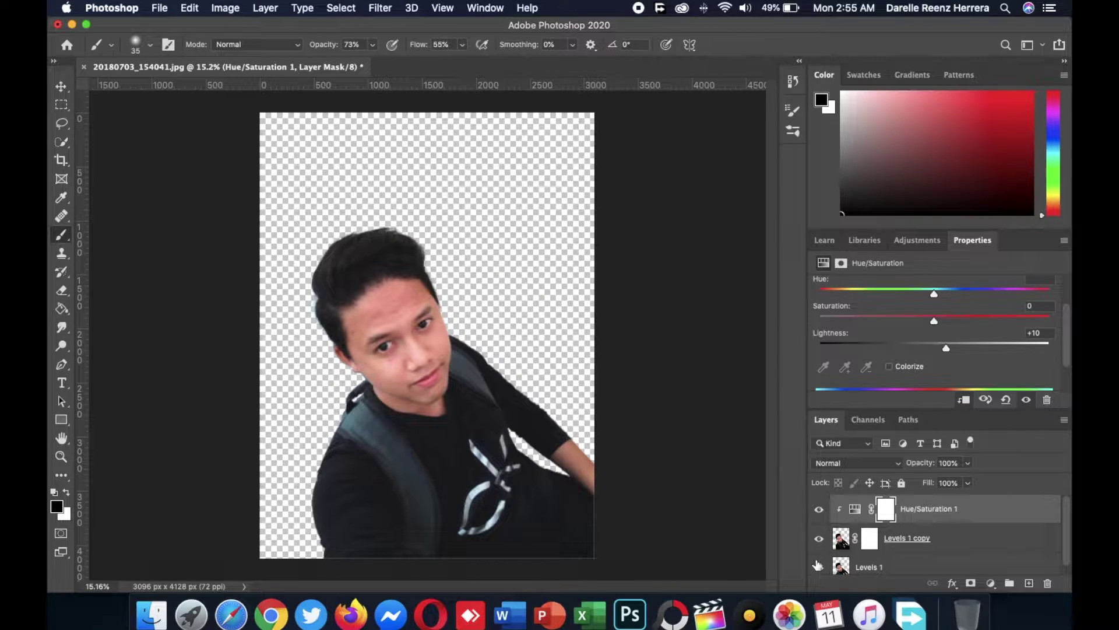
{"action": "mouse_move", "coordinate": [946, 347]}
{"action": "left_mouse_down"}
{"action": "mouse_move", "coordinate": [916, 349]}
{"action": "mouse_move", "coordinate": [845, 303]}
{"action": "left_mouse_up"}
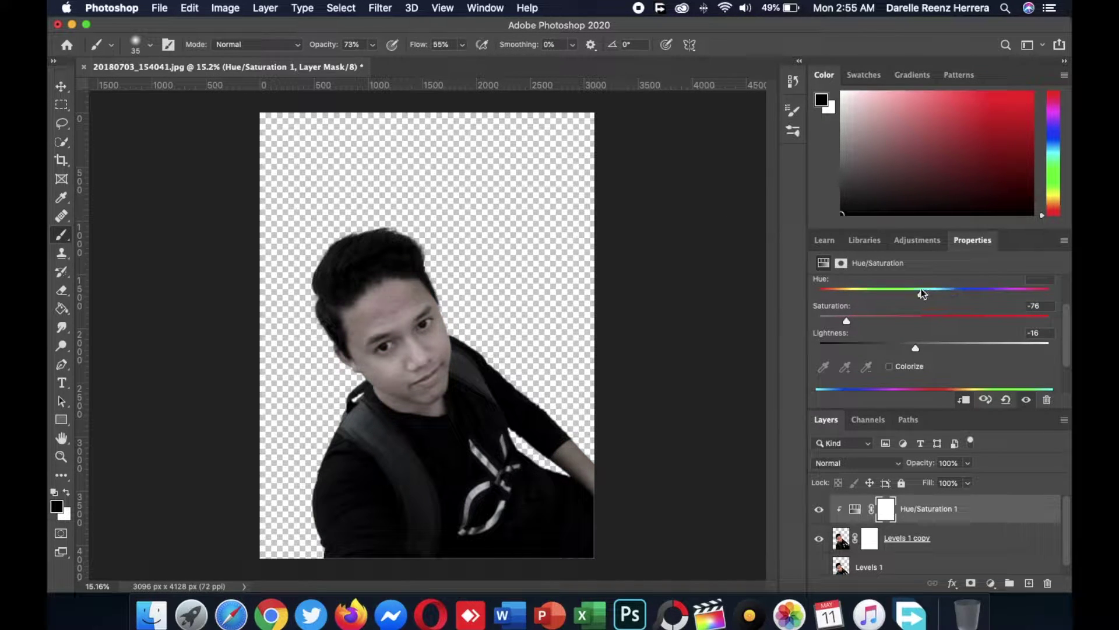
{"action": "left_click_drag", "start_coordinate": [946, 287], "coordinate": [951, 289]}
{"action": "scroll", "coordinate": [383, 329], "scroll_direction": "up", "scroll_amount": 5}
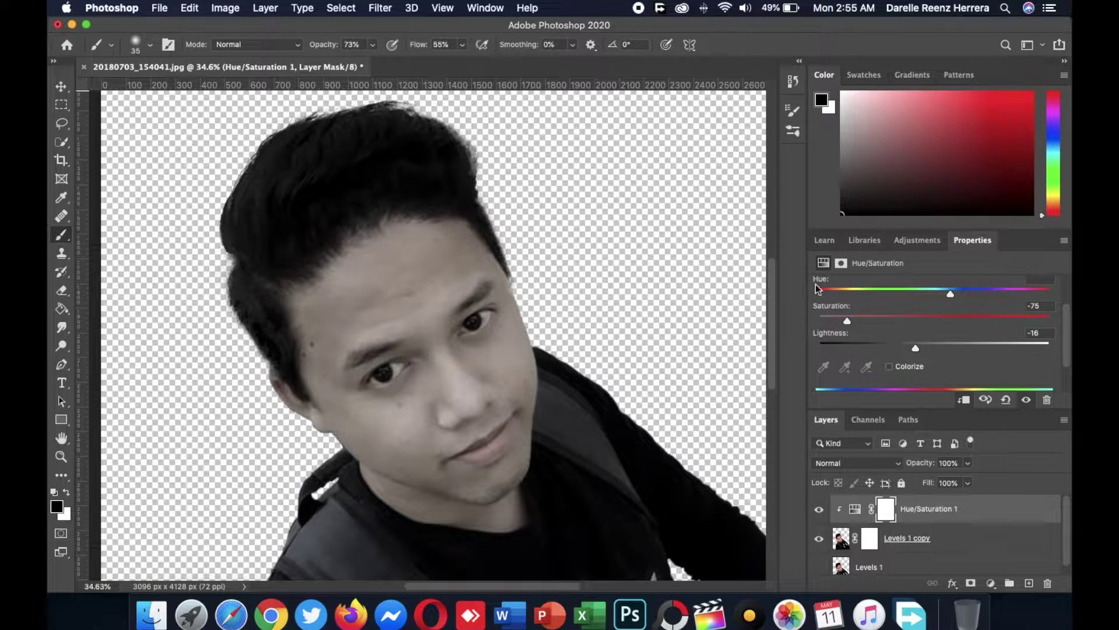
{"action": "scroll", "coordinate": [383, 392], "scroll_direction": "down", "scroll_amount": 5}
Step: Select Levels 1 copy and Hue/Saturation 1 together and merge them into one layer
{"action": "left_click", "coordinate": [978, 537]}
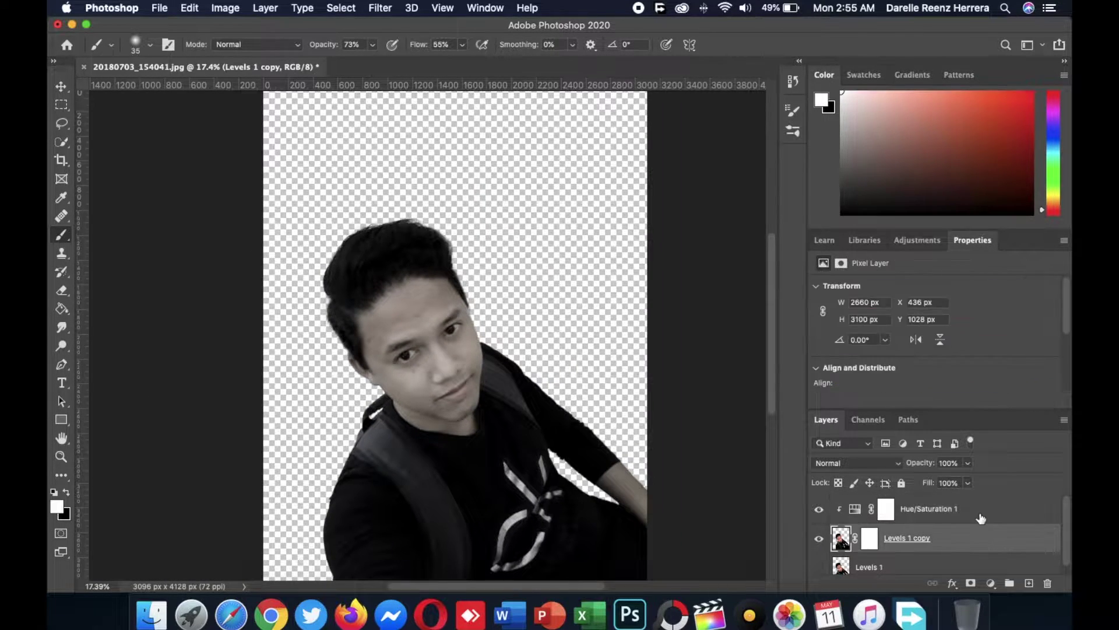
{"action": "left_click", "coordinate": [978, 516]}
{"action": "left_click", "coordinate": [978, 537], "text": "shift"}
{"action": "right_click", "coordinate": [978, 538]}
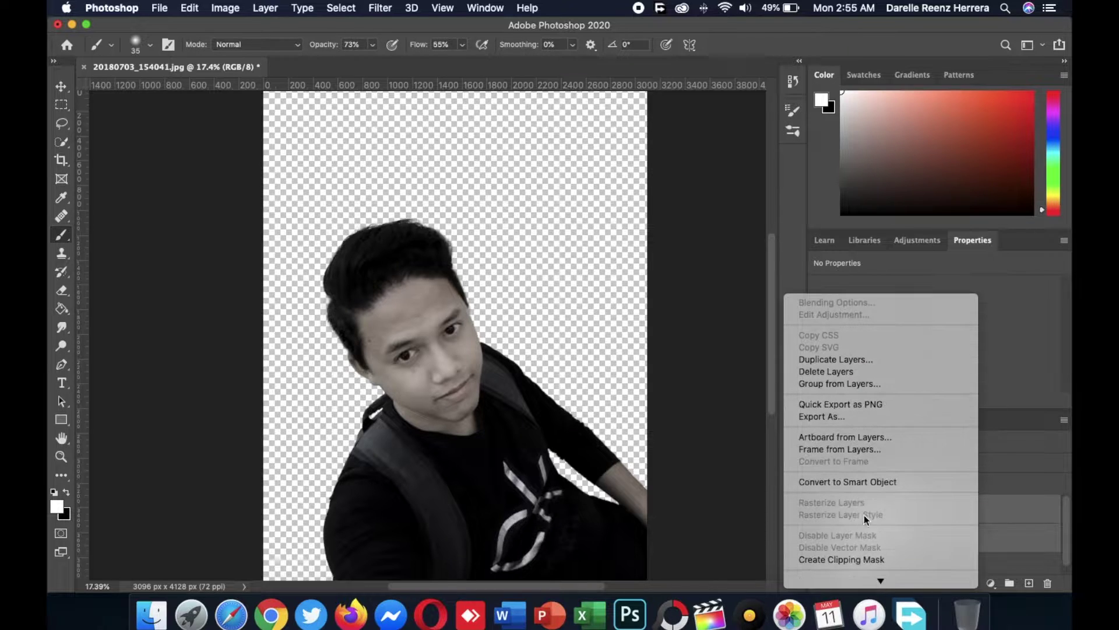
{"action": "left_click", "coordinate": [959, 557]}
{"action": "left_click", "coordinate": [975, 518]}
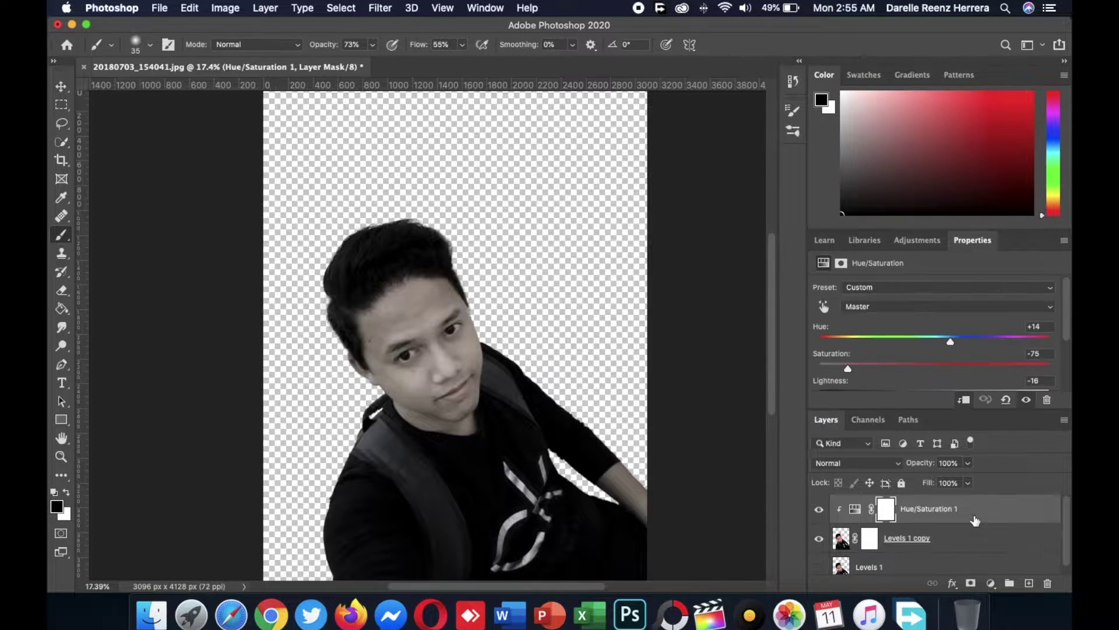
{"action": "left_click", "coordinate": [960, 537]}
{"action": "left_click", "coordinate": [981, 505], "text": "shift"}
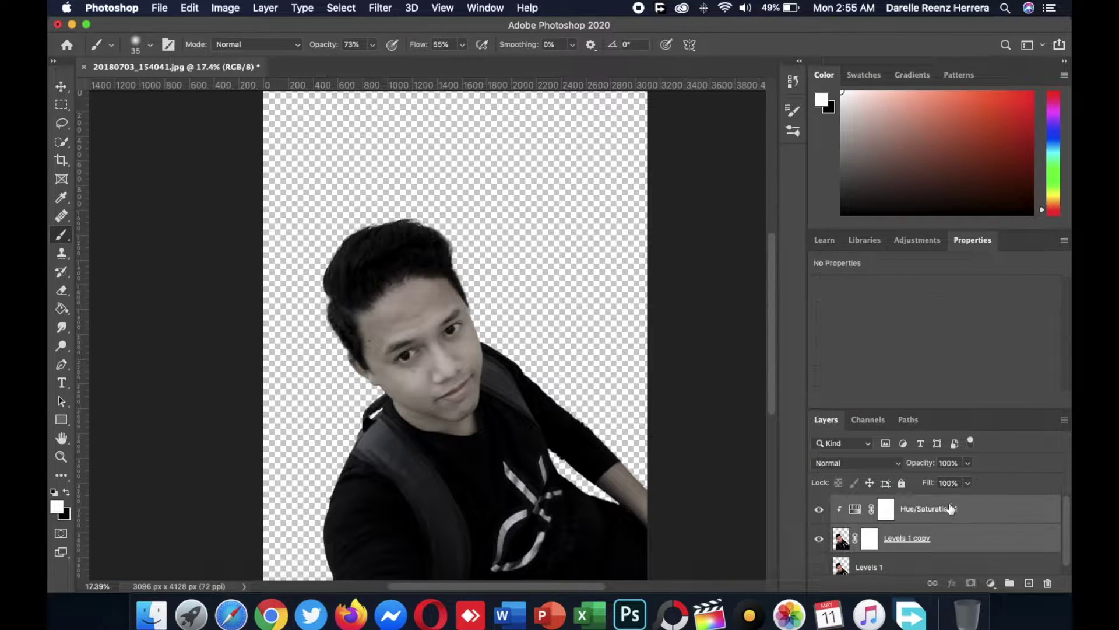
{"action": "right_click", "coordinate": [952, 507]}
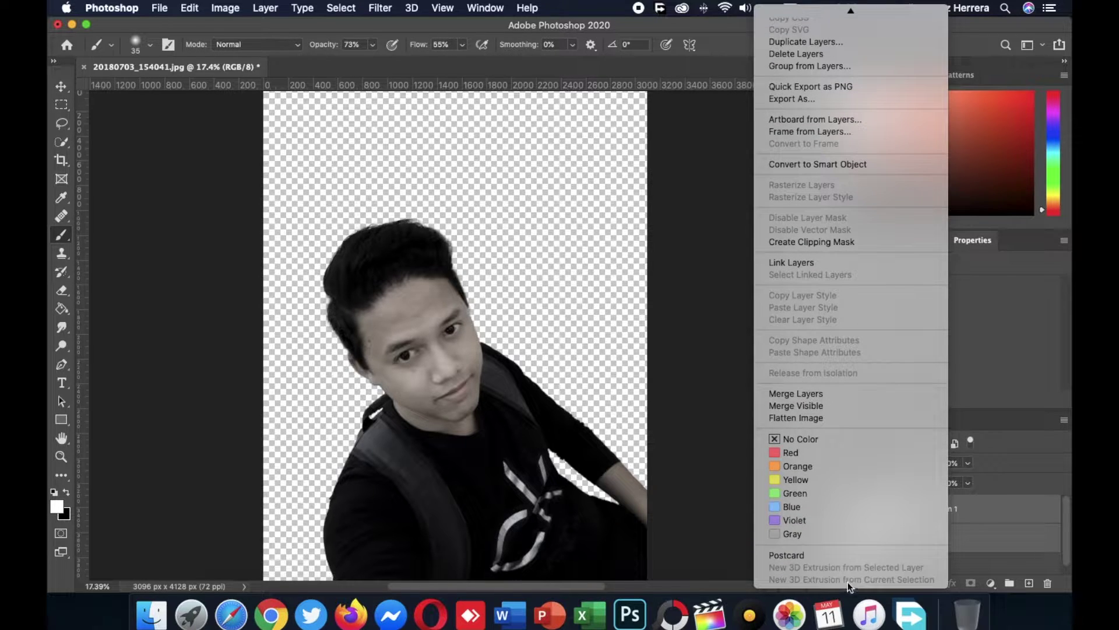
{"action": "right_click", "coordinate": [907, 520]}
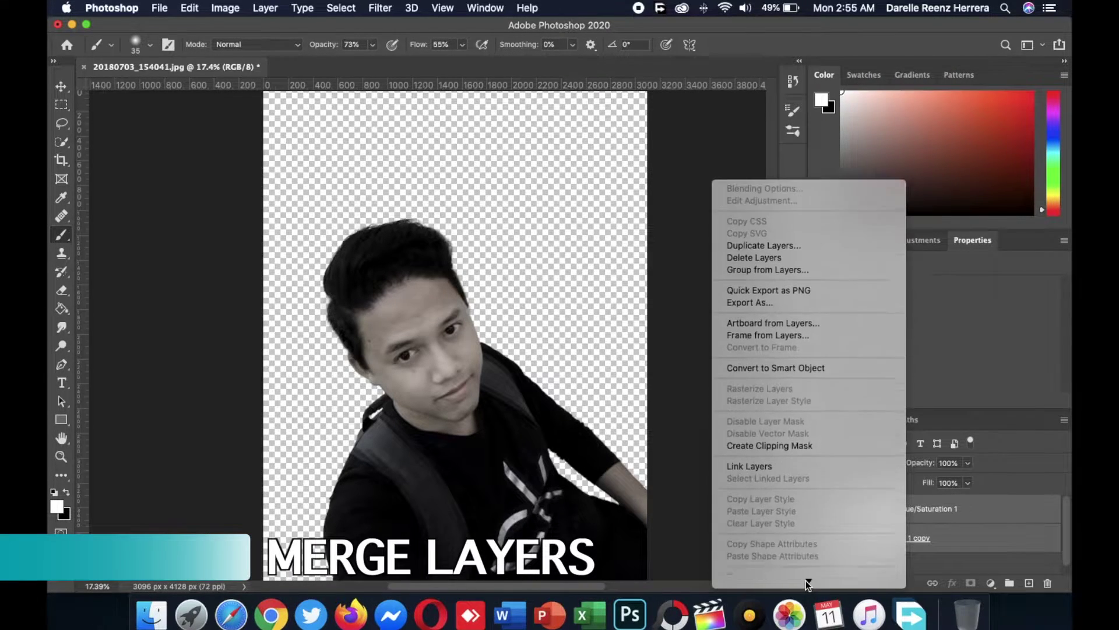
{"action": "left_click", "coordinate": [752, 437]}
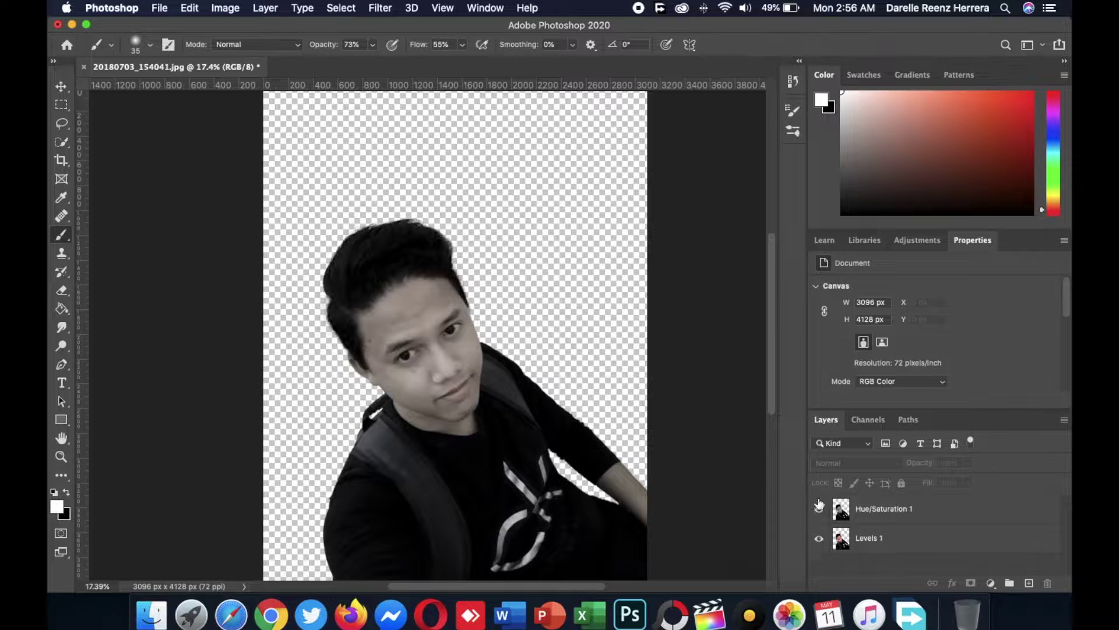
Step: Toggle Levels 1 and Hue/Saturation 1 visibility to compare the result
{"action": "left_click", "coordinate": [820, 548]}
{"action": "left_click", "coordinate": [820, 547]}
{"action": "left_click", "coordinate": [818, 513]}
{"action": "left_click", "coordinate": [819, 513]}
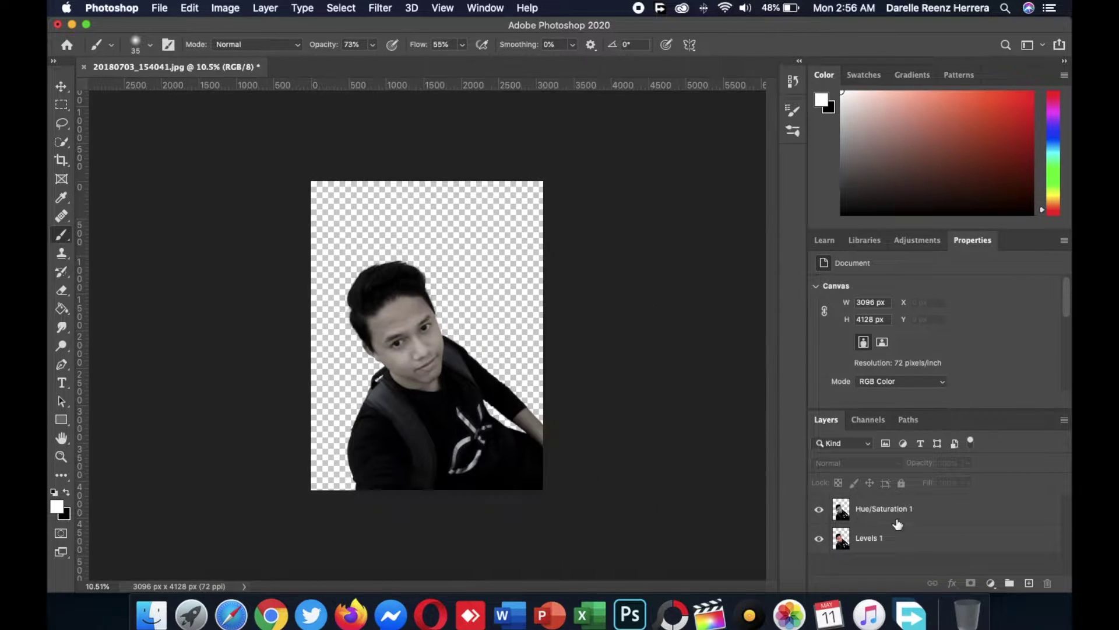
{"action": "left_click", "coordinate": [895, 516]}
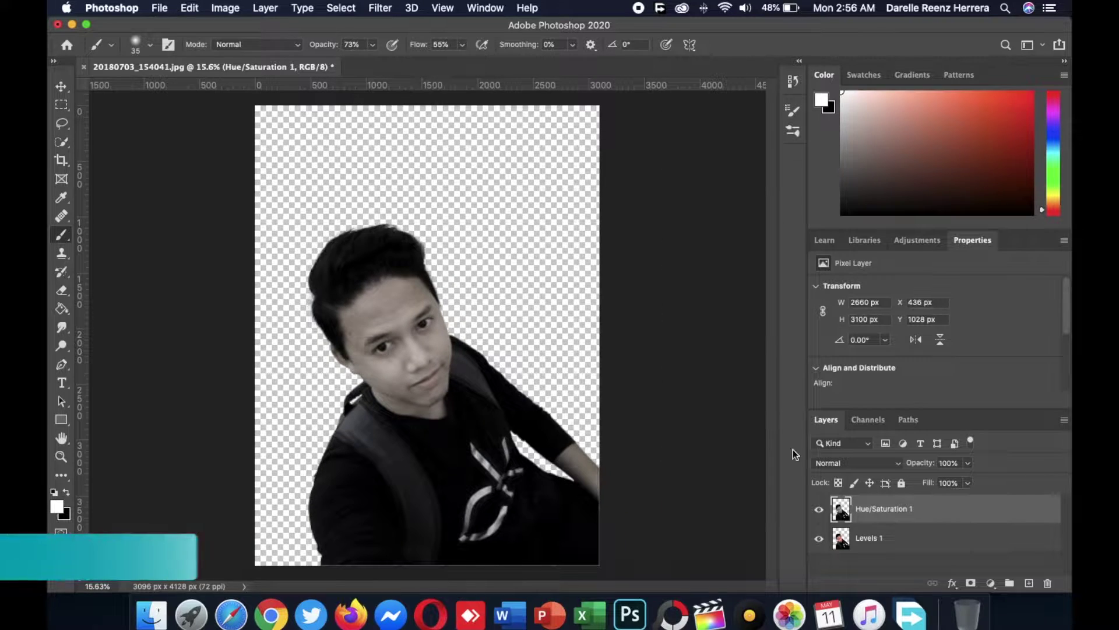
Step: Add a reversed black-to-white radial gradient fill layer with angle 0 and scale 220
{"action": "left_click", "coordinate": [1029, 549]}
{"action": "left_click", "coordinate": [1028, 583]}
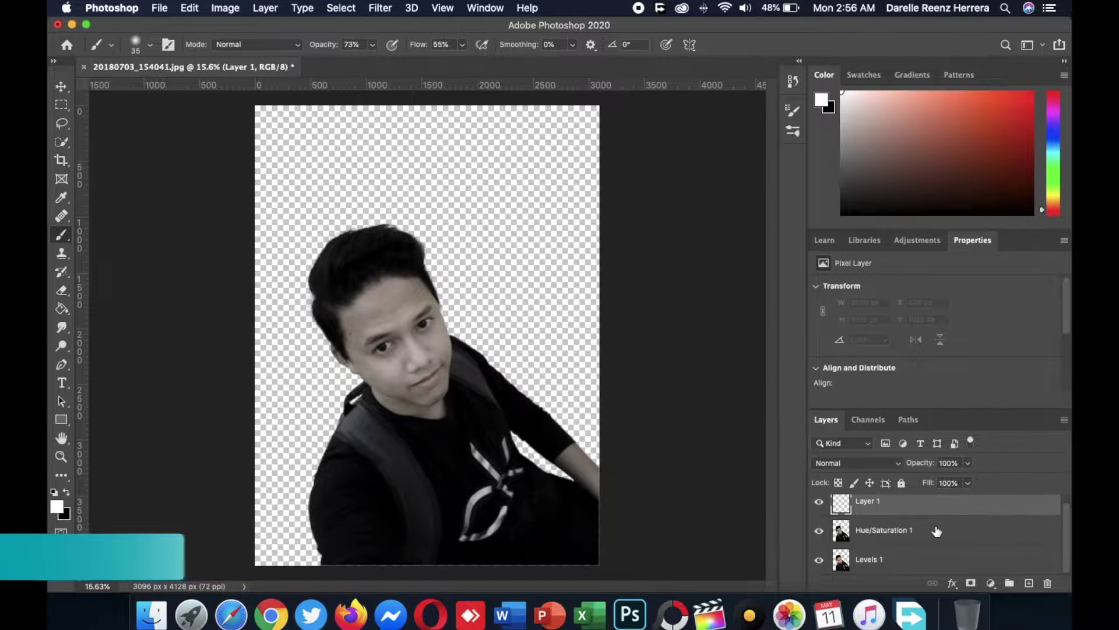
{"action": "left_click", "coordinate": [991, 583]}
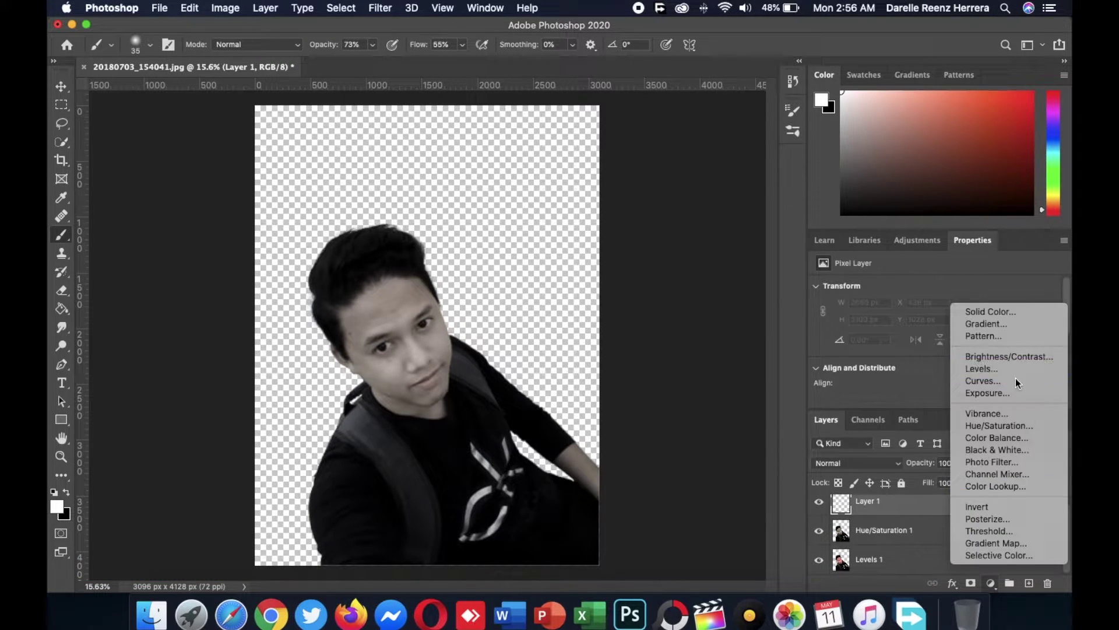
{"action": "left_click", "coordinate": [981, 323]}
{"action": "left_click", "coordinate": [802, 161]}
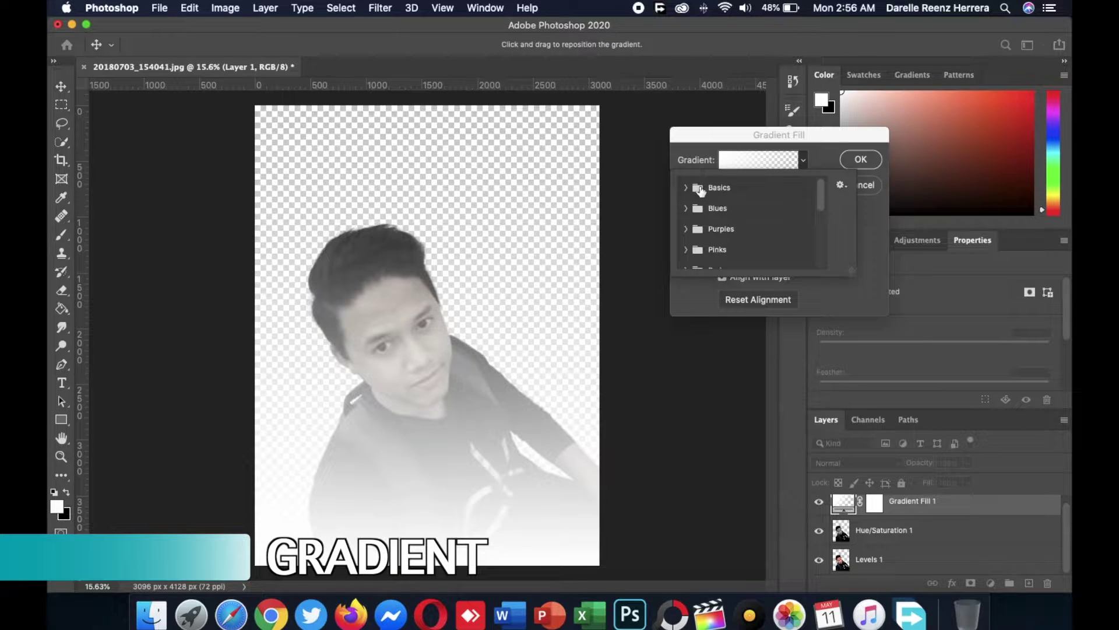
{"action": "left_click", "coordinate": [701, 189]}
{"action": "left_click", "coordinate": [748, 204]}
{"action": "left_click", "coordinate": [768, 184]}
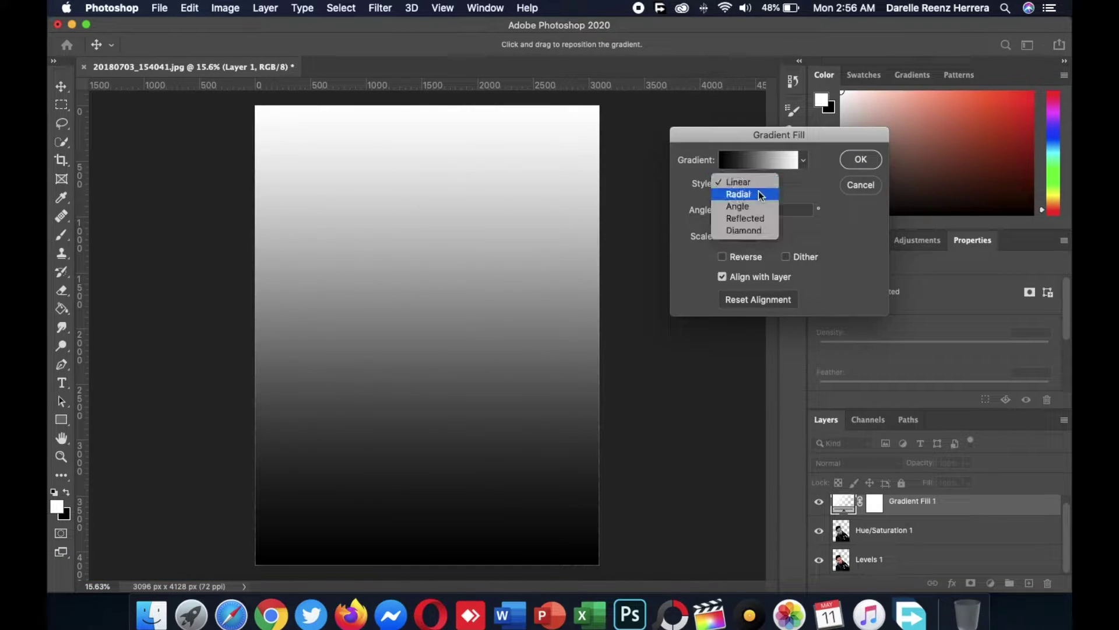
{"action": "left_click", "coordinate": [758, 194]}
{"action": "type", "text": "0"}
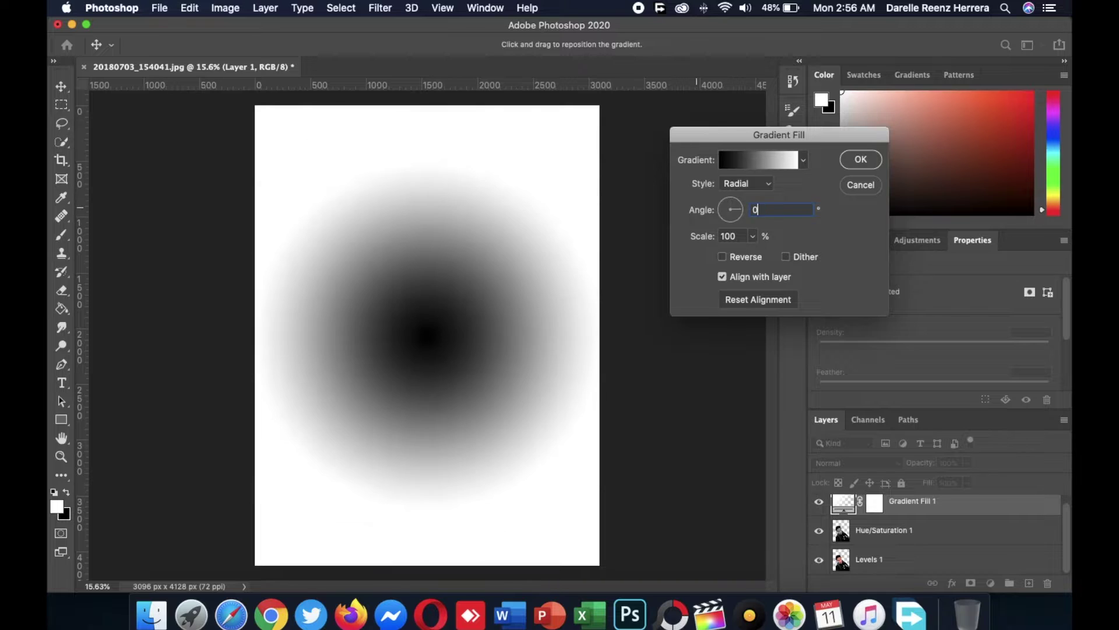
{"action": "type", "text": "220"}
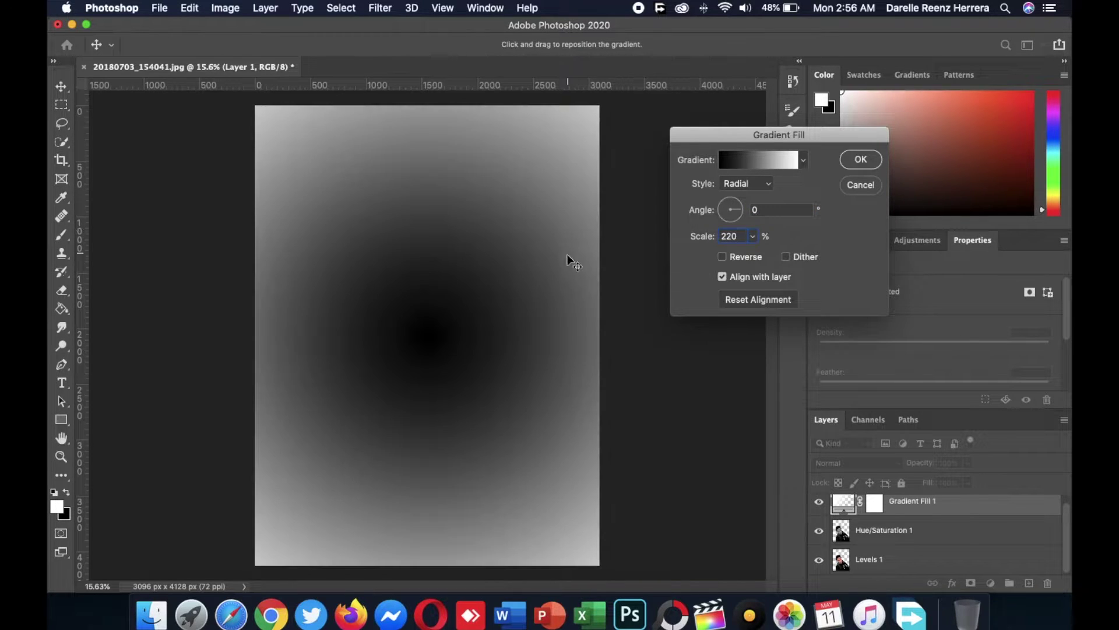
{"action": "left_click", "coordinate": [723, 257]}
{"action": "left_click", "coordinate": [861, 159]}
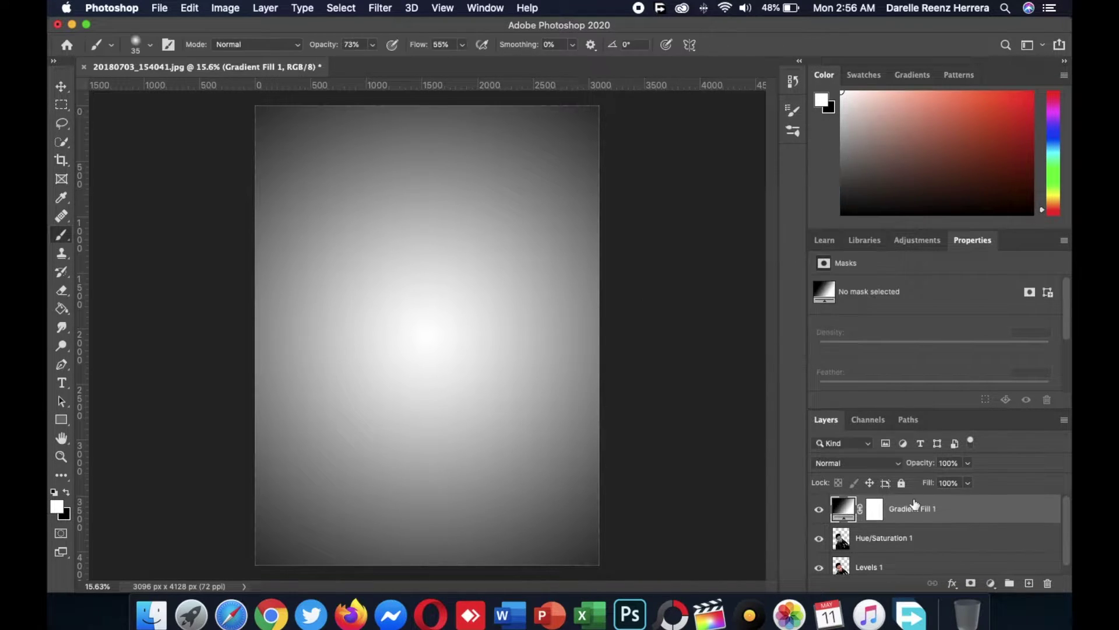
Step: Move the gradient layer to the bottom, lock it fully, and rename it 'Background'
{"action": "left_click_drag", "start_coordinate": [913, 510], "coordinate": [904, 558]}
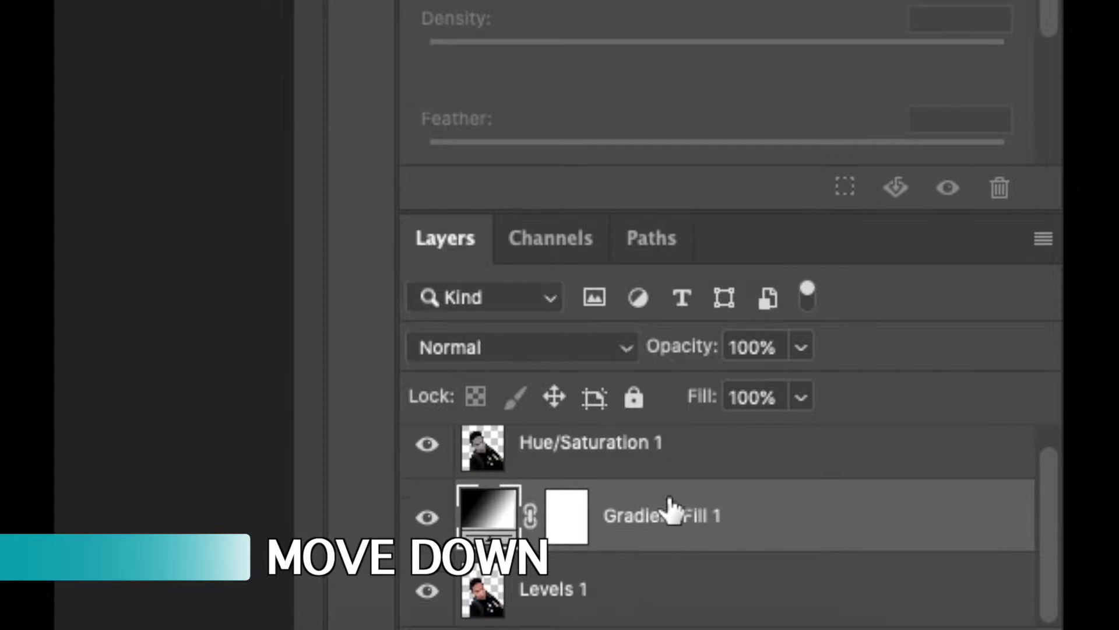
{"action": "left_click_drag", "start_coordinate": [669, 511], "coordinate": [640, 615]}
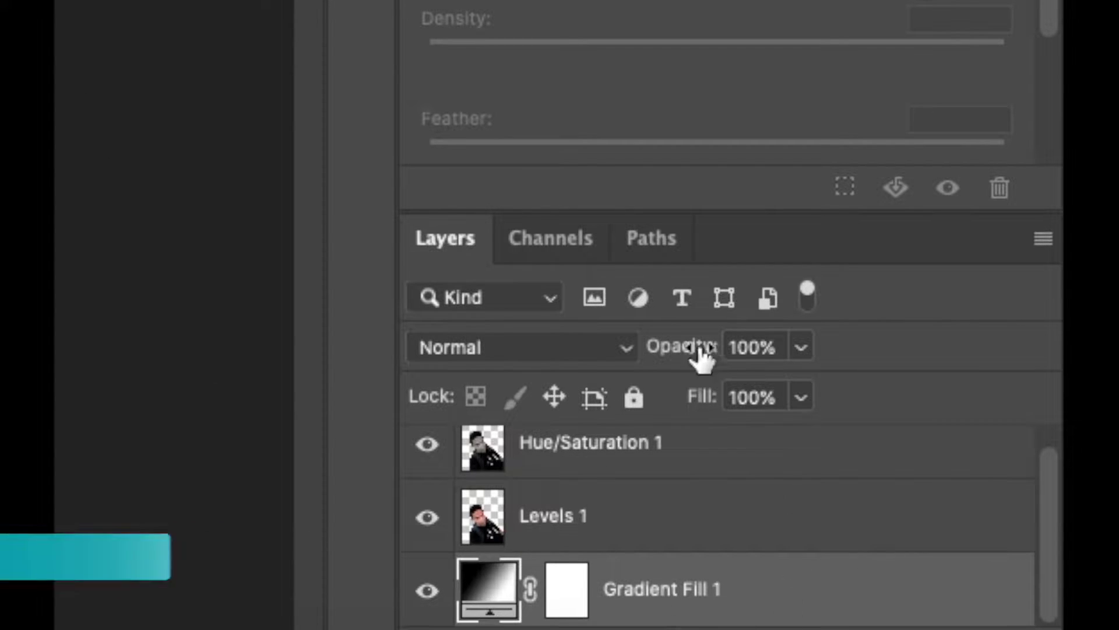
{"action": "left_click", "coordinate": [634, 399]}
{"action": "double_click", "coordinate": [650, 590]}
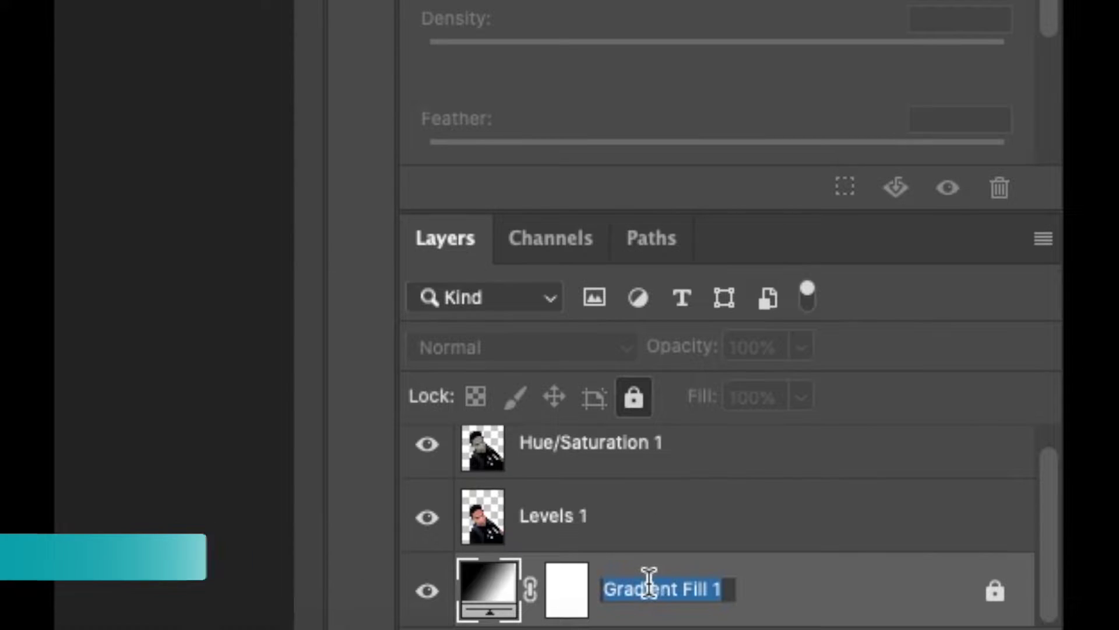
{"action": "type", "text": "Backgr"}
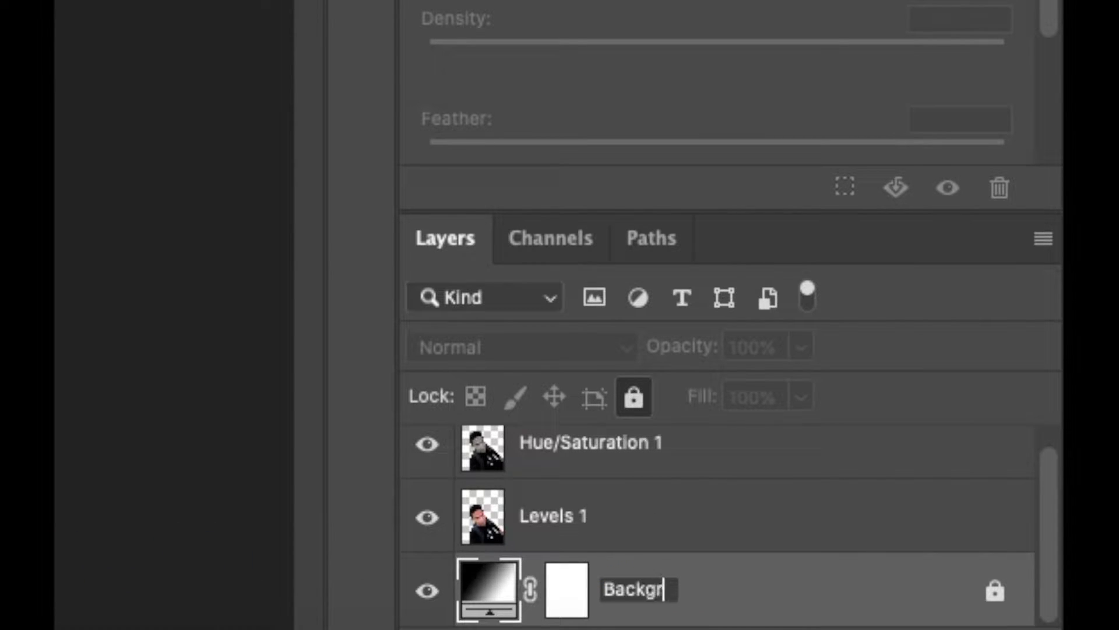
{"action": "type", "text": "ound"}
{"action": "key", "text": "Return"}
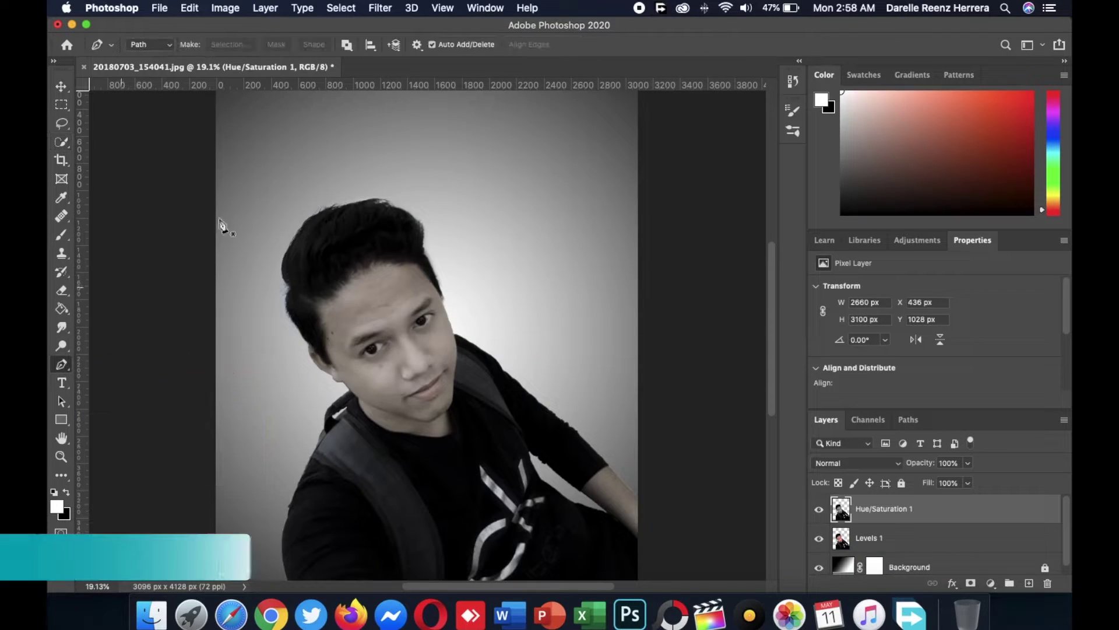
Step: Draw a curved closed Pen path down the face centre enclosing the right half and shoulder
{"action": "key", "text": "p"}
{"action": "left_click", "coordinate": [313, 205]}
{"action": "left_click_drag", "start_coordinate": [548, 470], "coordinate": [425, 328]}
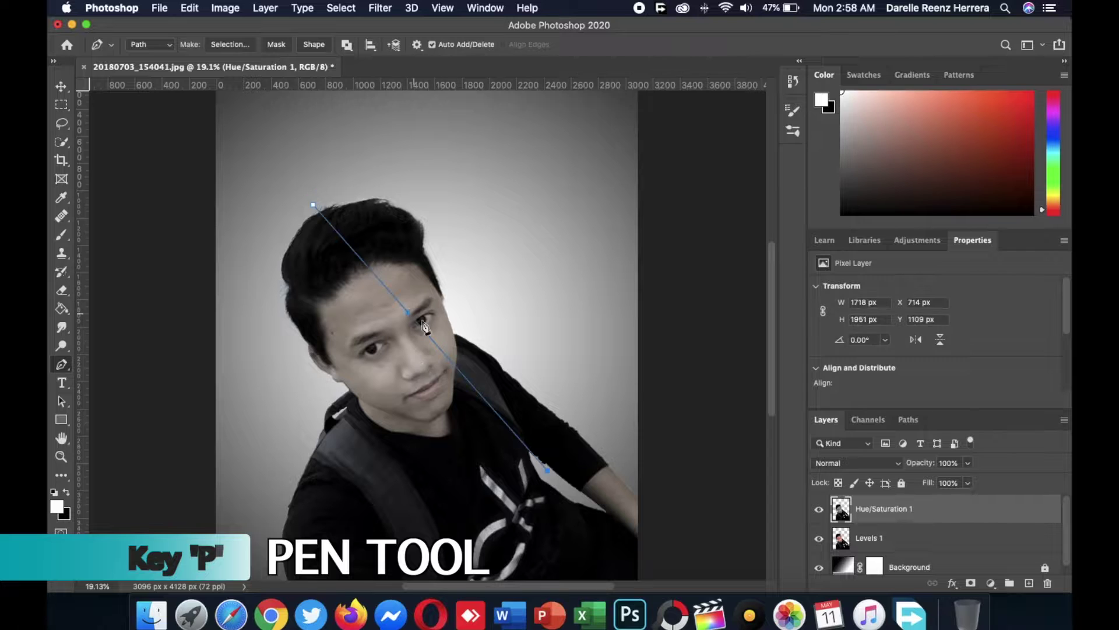
{"action": "left_click_drag", "start_coordinate": [454, 378], "coordinate": [446, 421]}
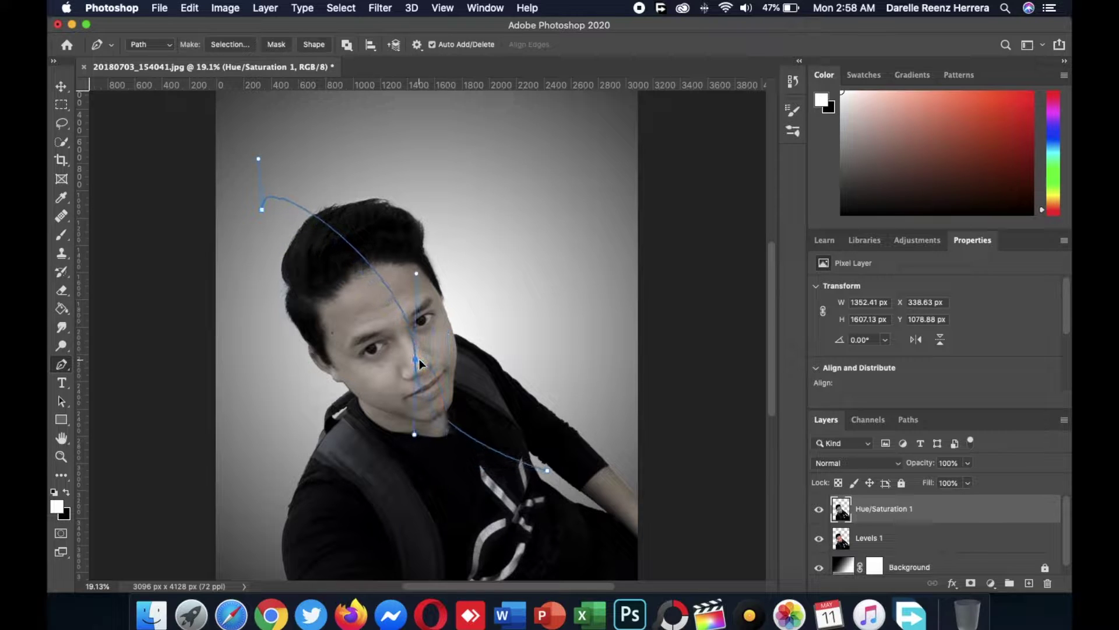
{"action": "left_click_drag", "start_coordinate": [245, 230], "coordinate": [403, 362]}
{"action": "left_click_drag", "start_coordinate": [400, 329], "coordinate": [404, 327]}
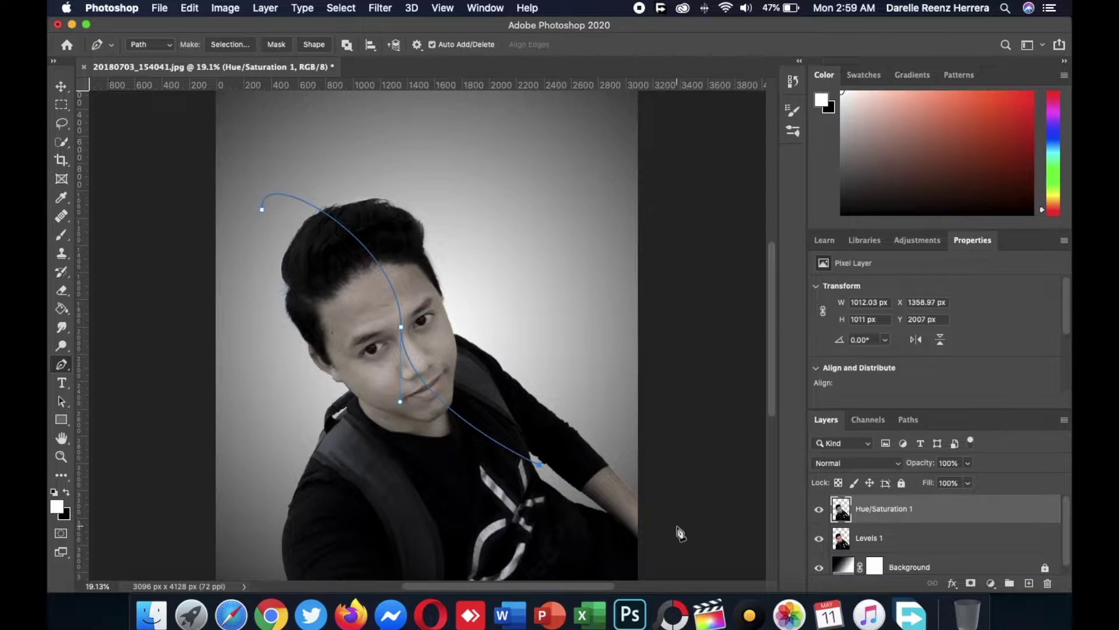
{"action": "scroll", "coordinate": [643, 494], "scroll_direction": "up", "scroll_amount": 3}
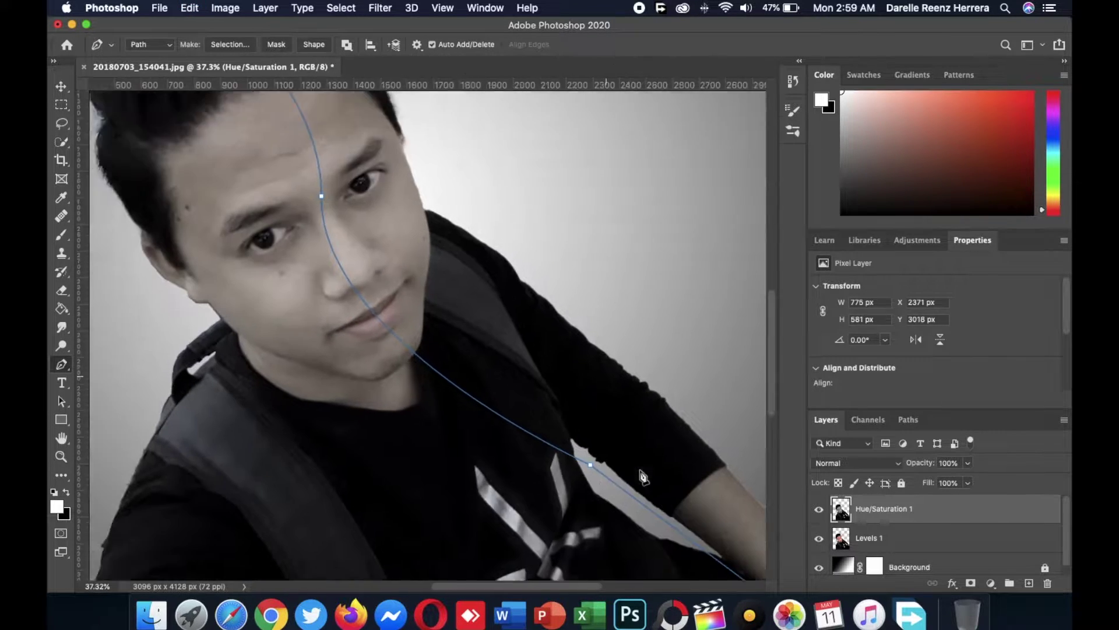
{"action": "scroll", "coordinate": [643, 495], "scroll_direction": "down", "scroll_amount": 2}
{"action": "scroll", "coordinate": [662, 409], "scroll_direction": "down", "scroll_amount": 2}
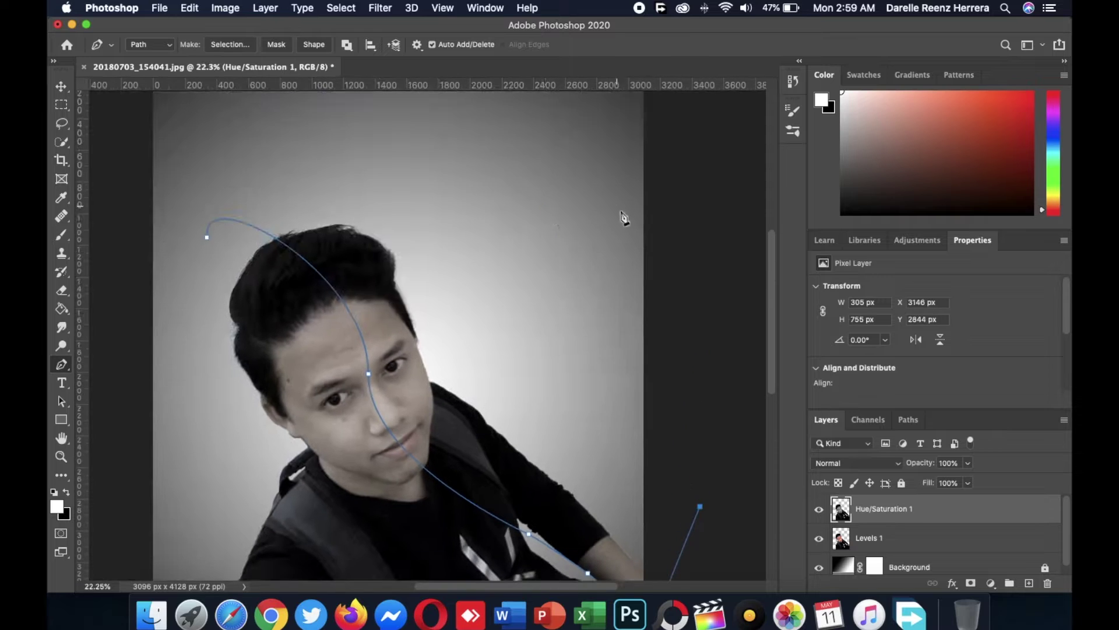
{"action": "right_click", "coordinate": [376, 323]}
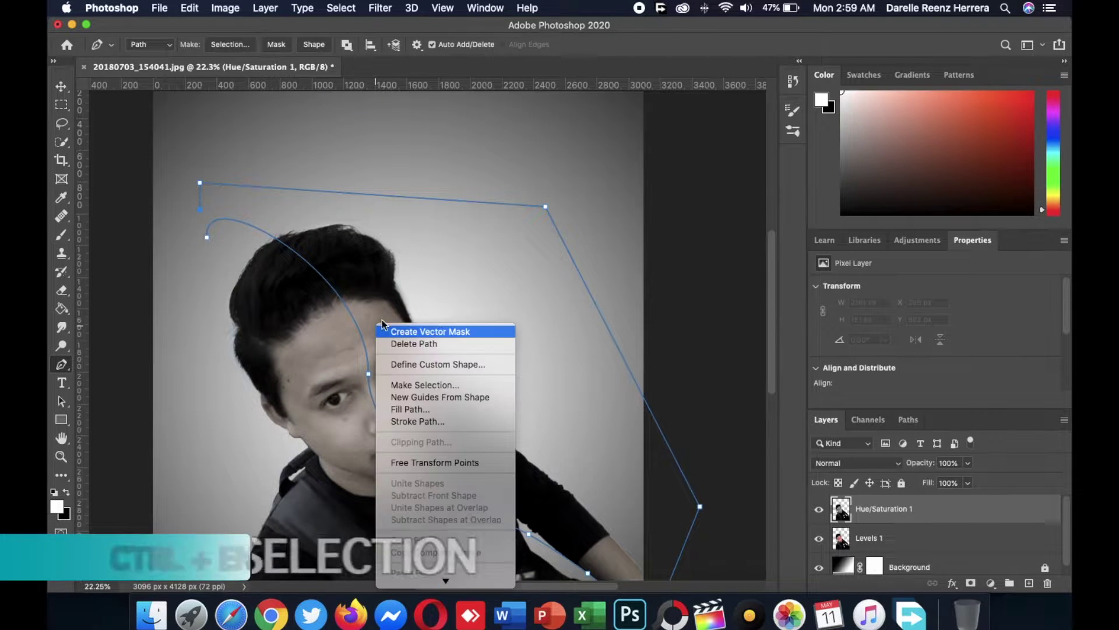
Step: Turn the traced path into a selection and cut the face's right half onto a new layer
{"action": "left_click", "coordinate": [421, 387]}
{"action": "left_click", "coordinate": [628, 238]}
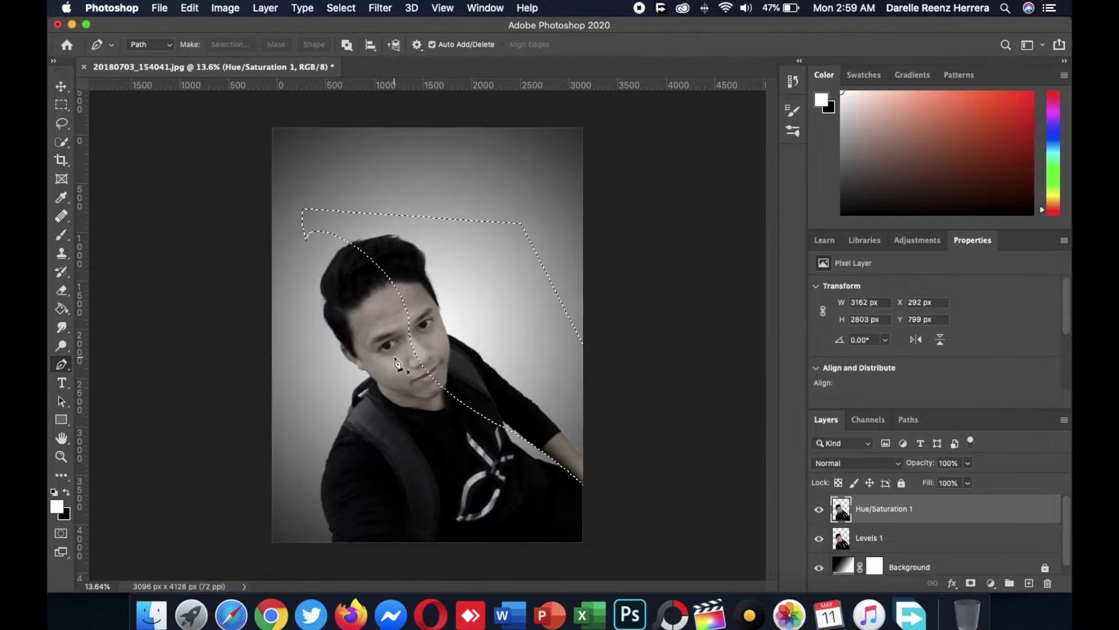
{"action": "key", "text": "l"}
{"action": "right_click", "coordinate": [439, 257]}
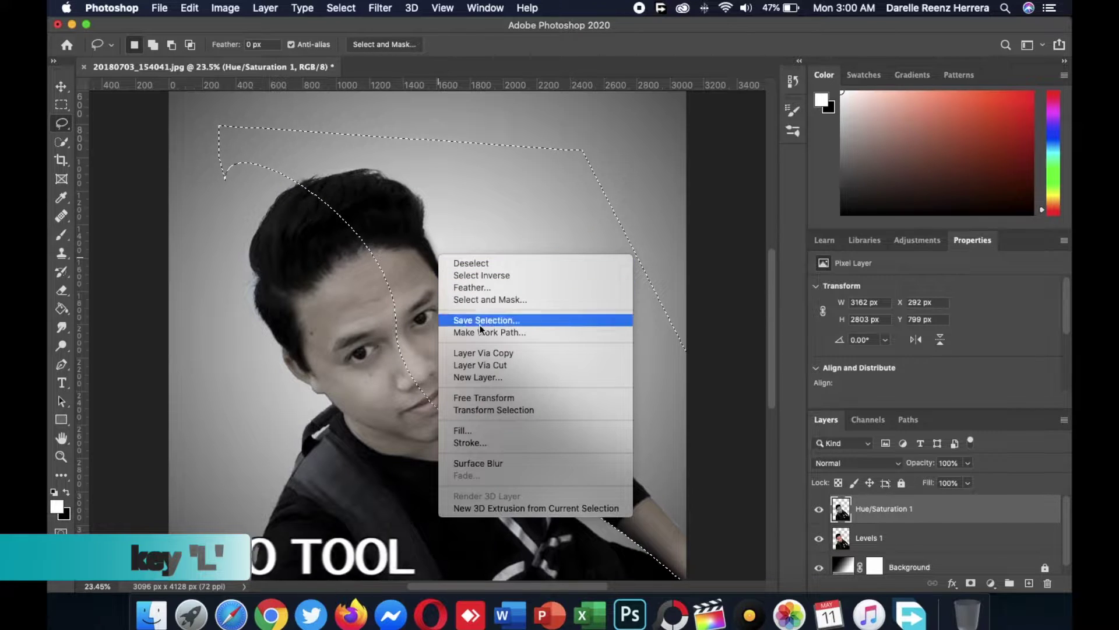
{"action": "left_click", "coordinate": [80, 130]}
{"action": "right_click", "coordinate": [471, 241]}
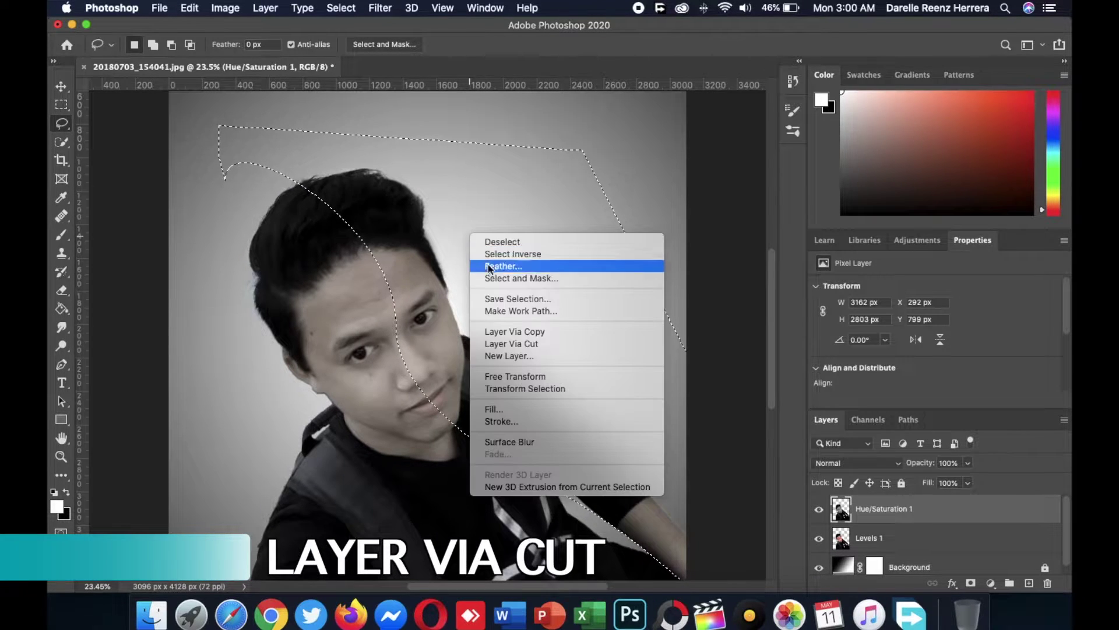
{"action": "left_click", "coordinate": [506, 343]}
Step: Rename the new layer Right and the remaining face layer Left
{"action": "left_click", "coordinate": [886, 549]}
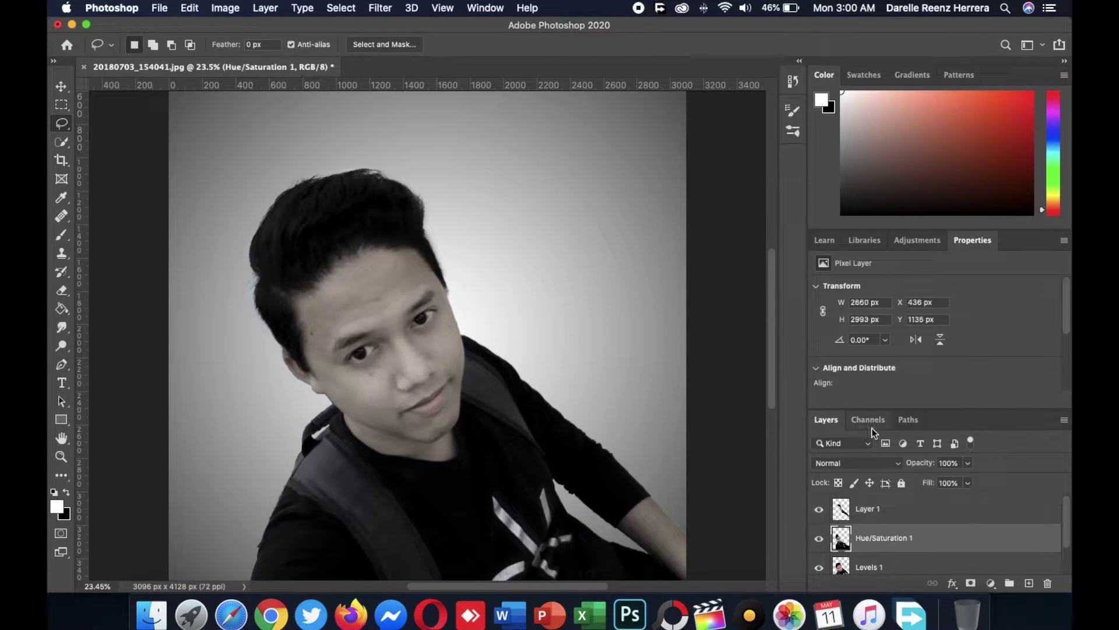
{"action": "left_click", "coordinate": [868, 511]}
{"action": "type", "text": "Right"}
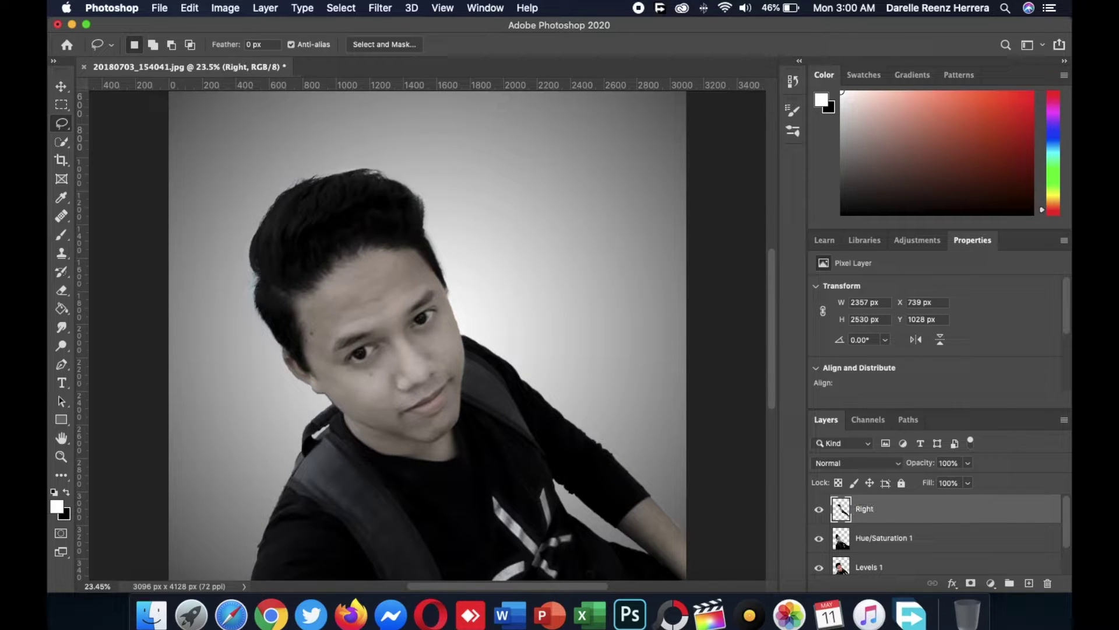
{"action": "double_click", "coordinate": [884, 536]}
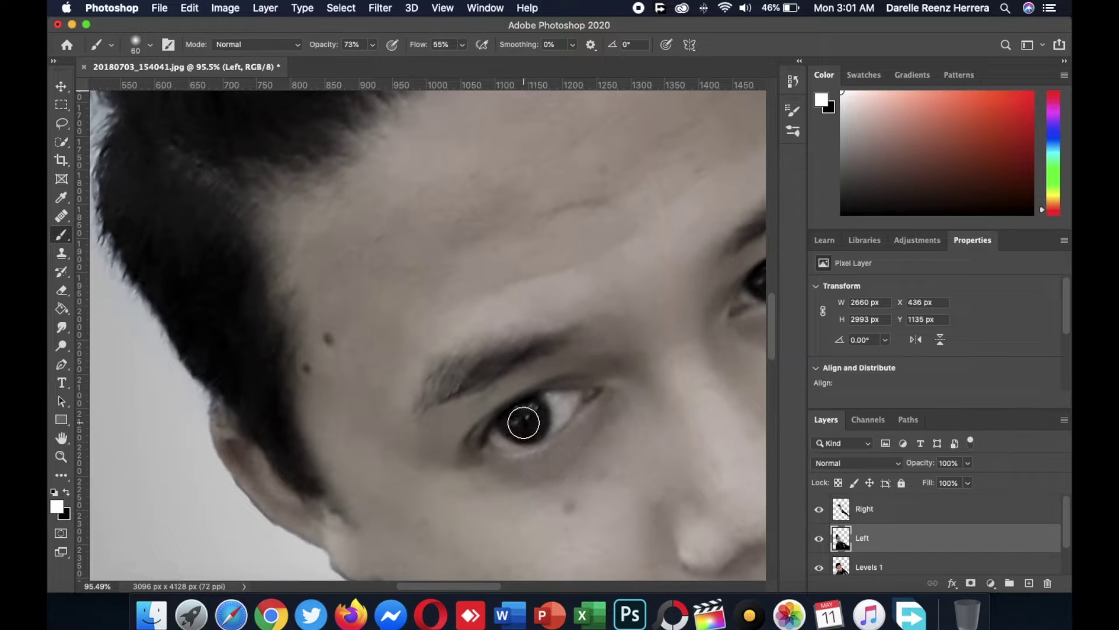
Step: Brush each pupil pale white, one on the Left layer and one on the Right layer
{"action": "left_click", "coordinate": [525, 420]}
{"action": "scroll", "coordinate": [685, 270], "scroll_direction": "right", "scroll_amount": 5}
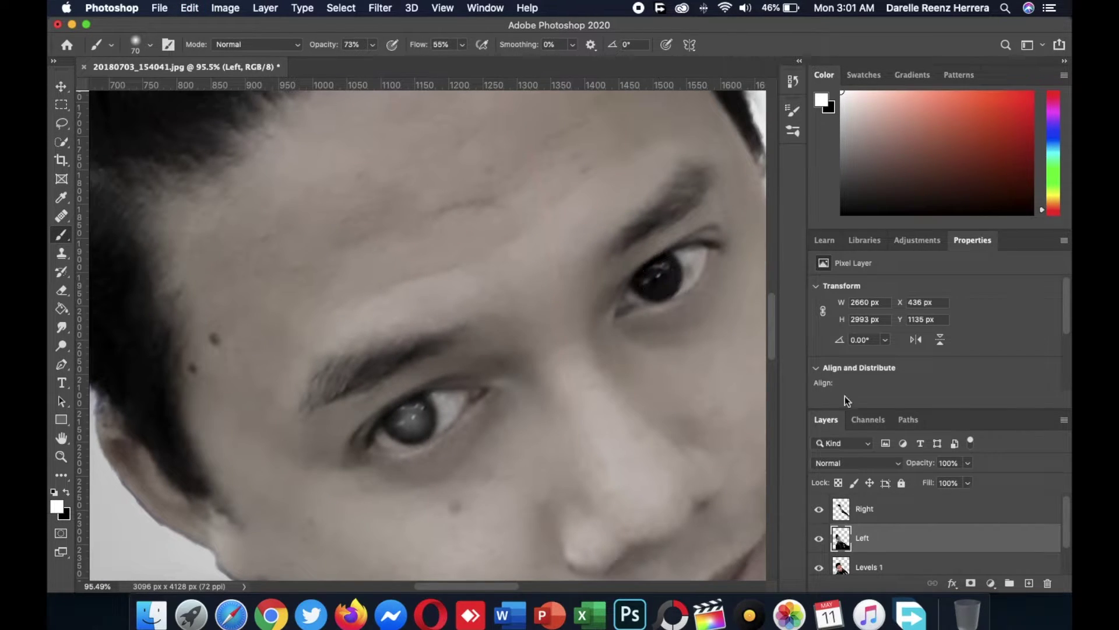
{"action": "left_click", "coordinate": [871, 508]}
{"action": "scroll", "coordinate": [419, 321], "scroll_direction": "up", "scroll_amount": 2}
{"action": "left_click", "coordinate": [405, 446]}
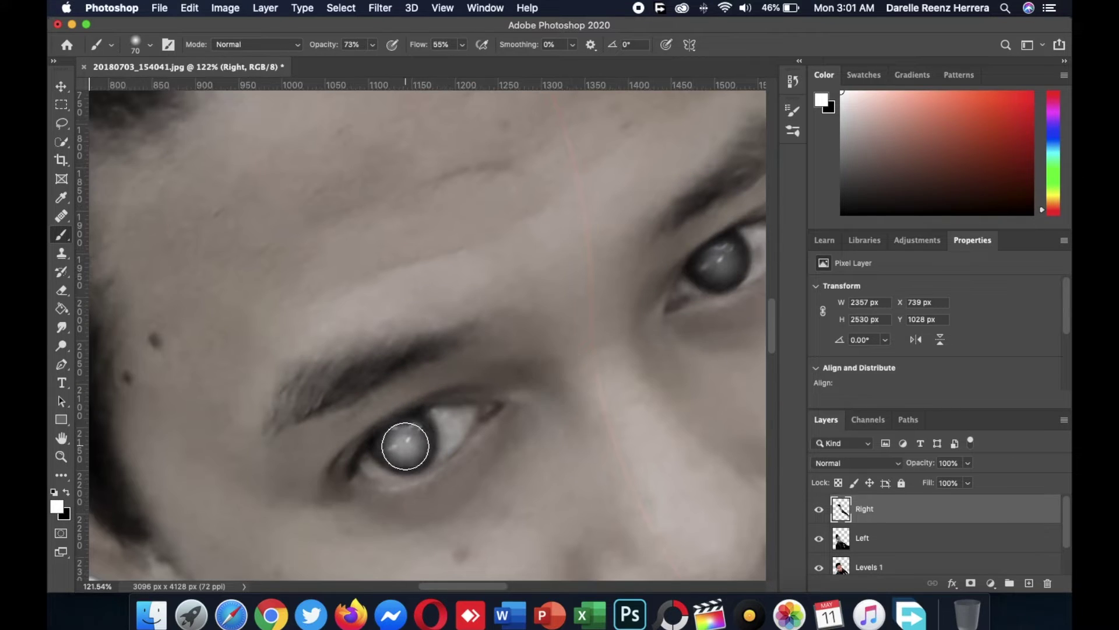
{"action": "scroll", "coordinate": [721, 262], "scroll_direction": "down", "scroll_amount": 5}
{"action": "scroll", "coordinate": [507, 315], "scroll_direction": "down", "scroll_amount": 4}
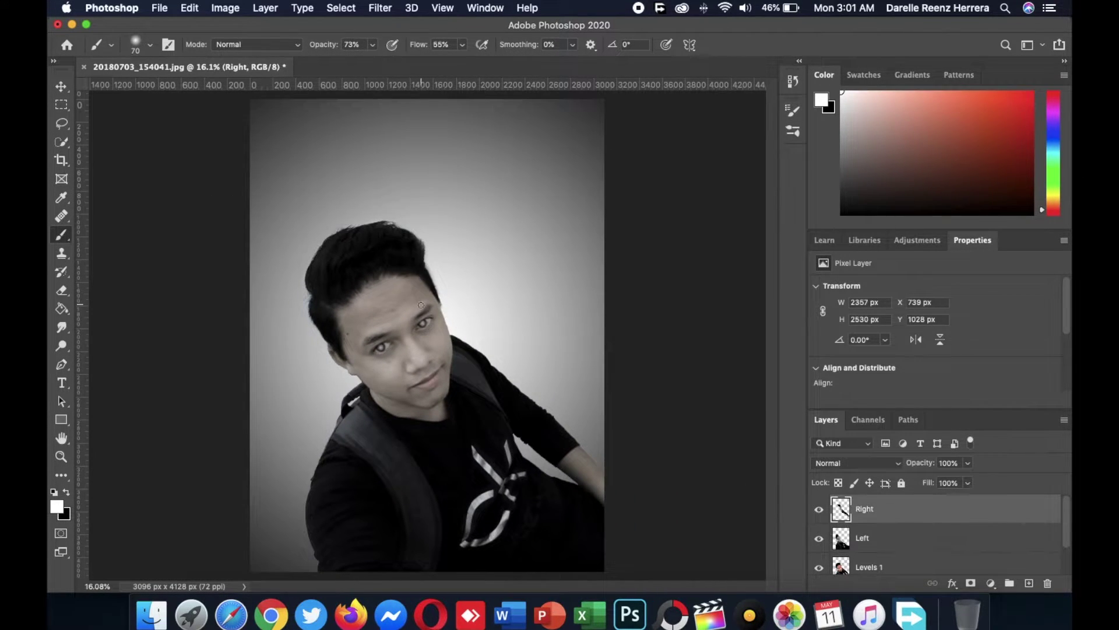
{"action": "scroll", "coordinate": [414, 290], "scroll_direction": "up", "scroll_amount": 2}
Step: Start a Puppet Warp on the Right layer, pinning the hair top, eye and shoulder
{"action": "key", "text": "v"}
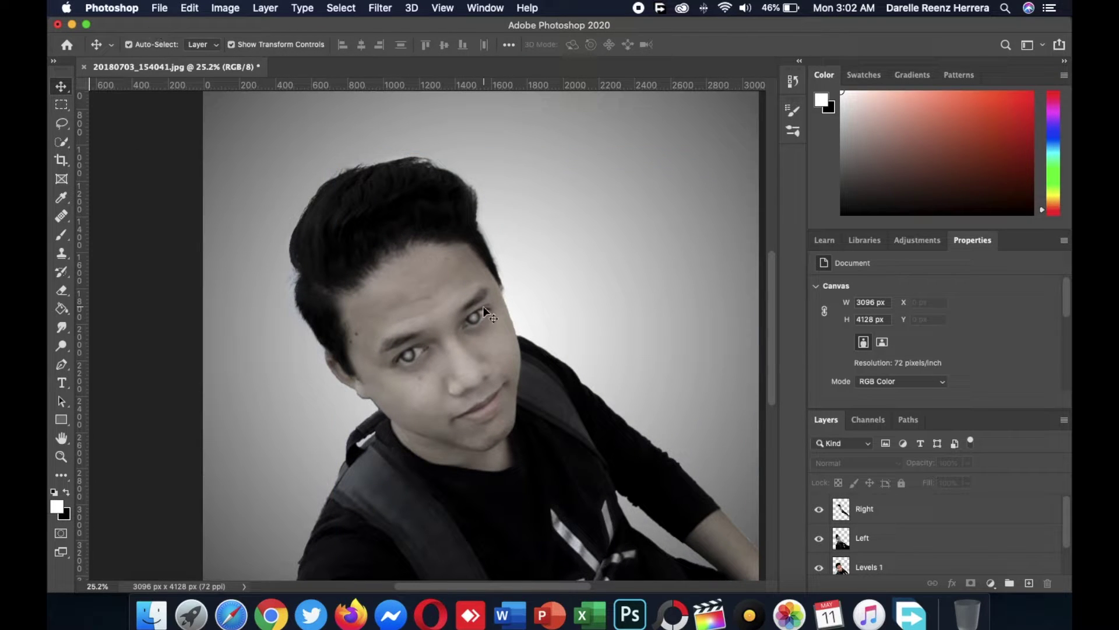
{"action": "left_click", "coordinate": [486, 315]}
{"action": "left_click", "coordinate": [189, 8]}
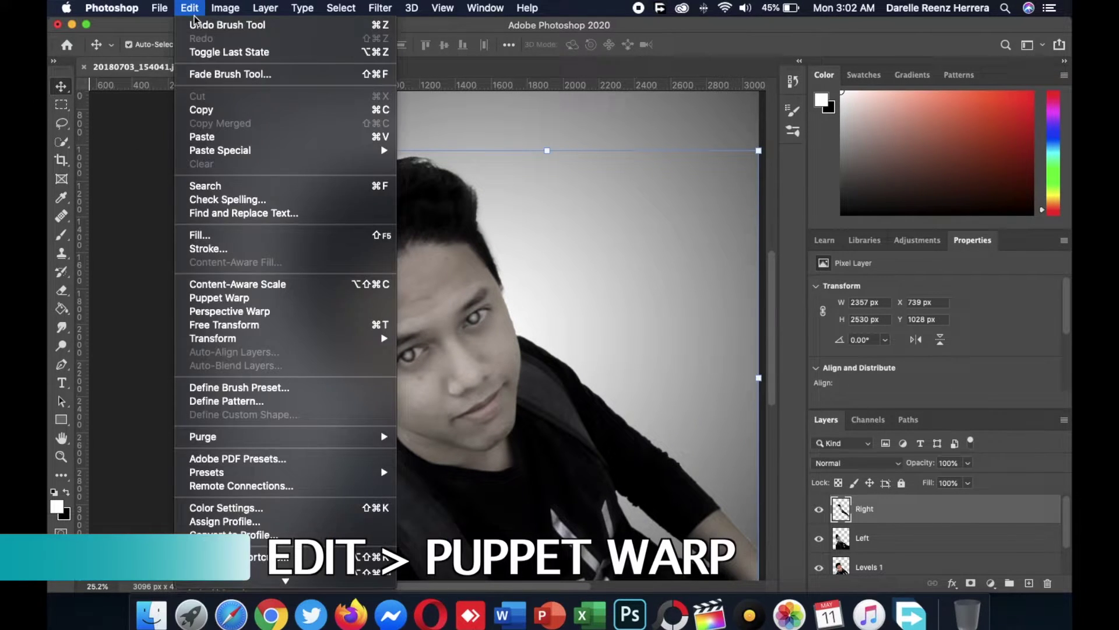
{"action": "left_click", "coordinate": [255, 303]}
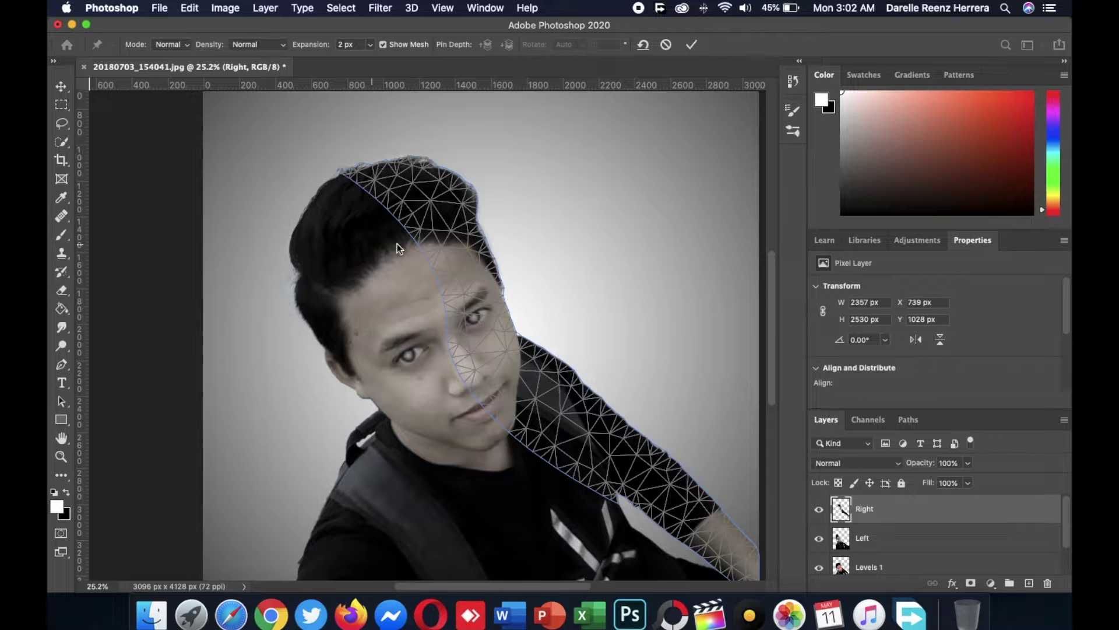
{"action": "left_click", "coordinate": [383, 45]}
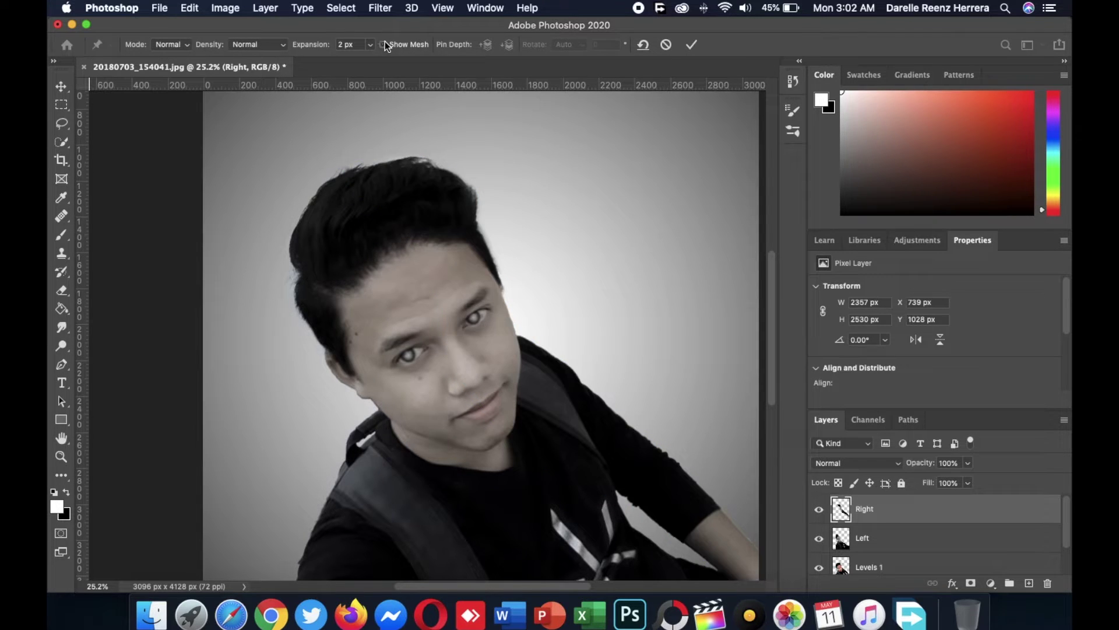
{"action": "left_click", "coordinate": [443, 220]}
{"action": "left_click", "coordinate": [486, 335]}
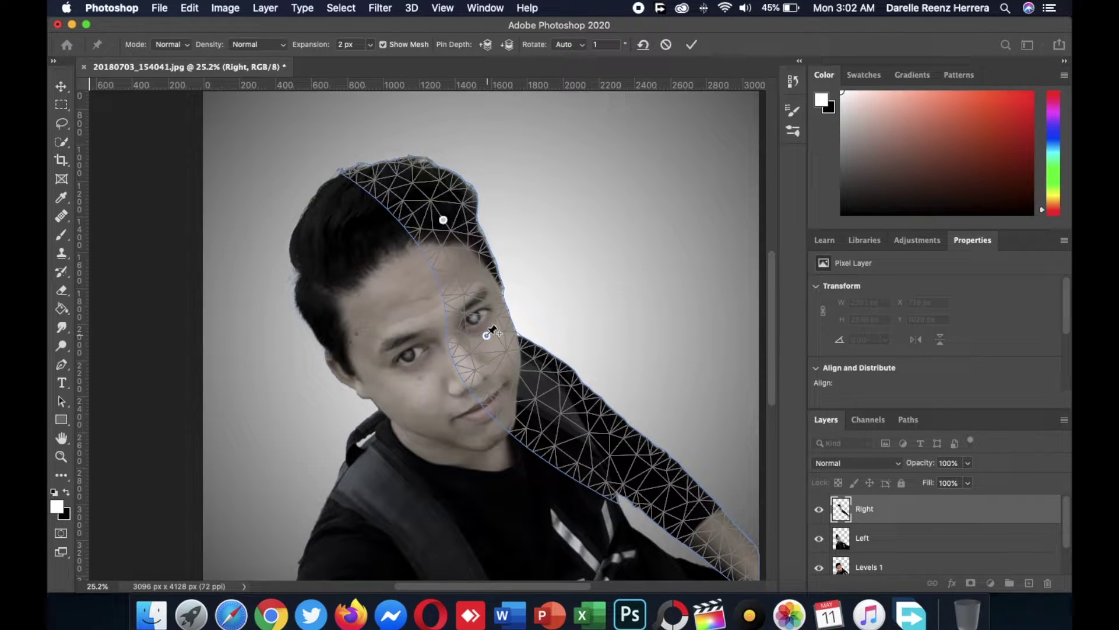
{"action": "left_click", "coordinate": [583, 434]}
Step: Drag the head pins outward to the right, add a pin by the eye, and commit the warp
{"action": "scroll", "coordinate": [597, 415], "scroll_direction": "down", "scroll_amount": 3}
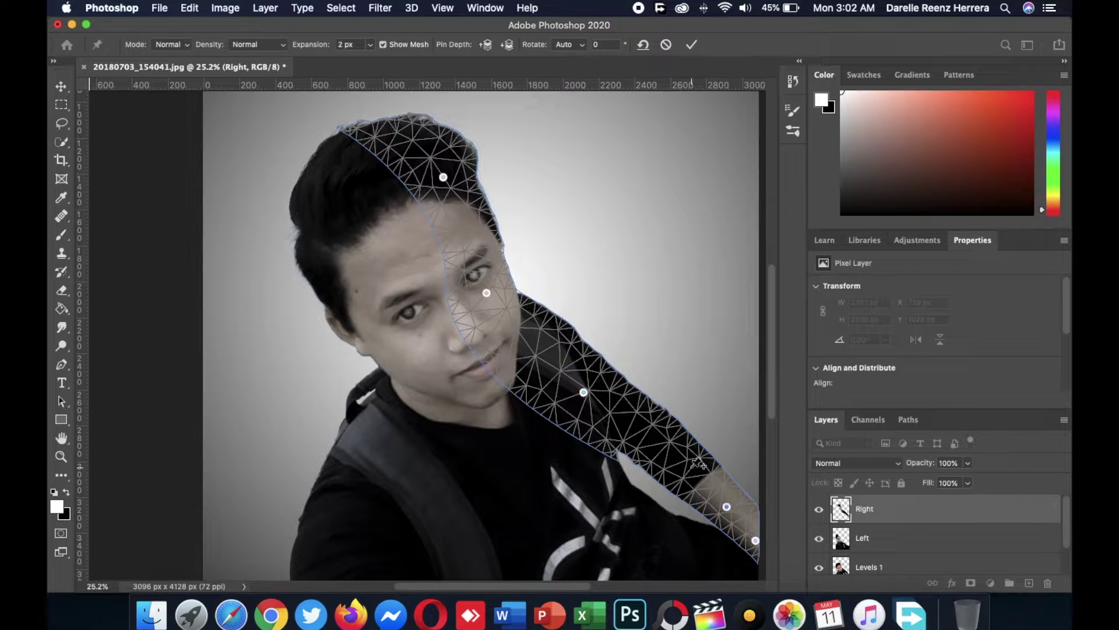
{"action": "left_click_drag", "start_coordinate": [443, 177], "coordinate": [469, 173]}
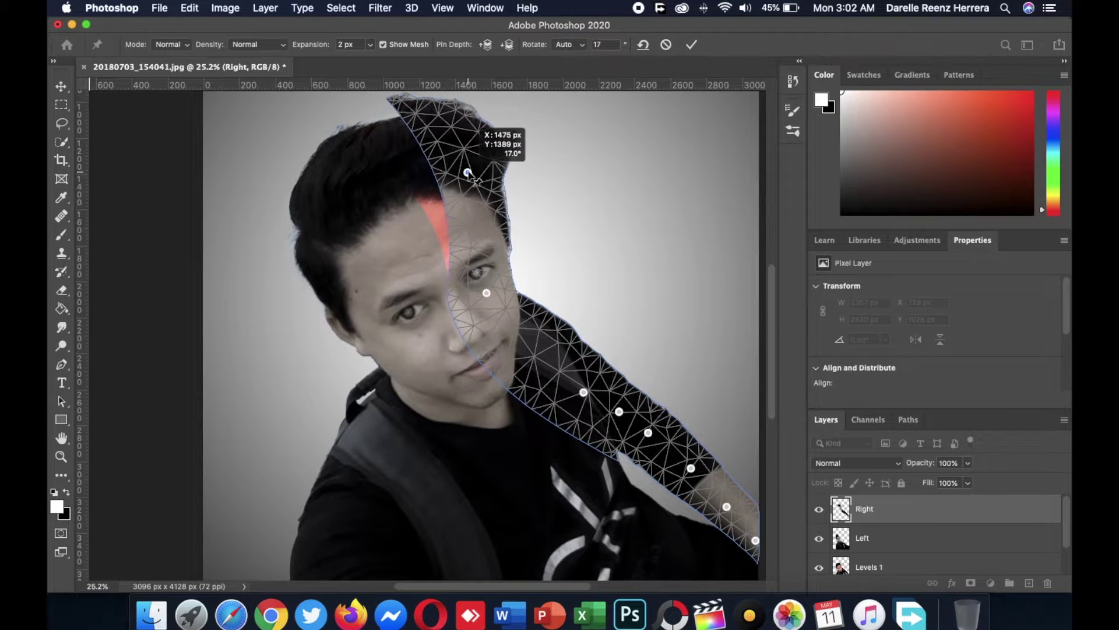
{"action": "left_click_drag", "start_coordinate": [487, 293], "coordinate": [533, 282]}
{"action": "left_click_drag", "start_coordinate": [486, 172], "coordinate": [511, 155]}
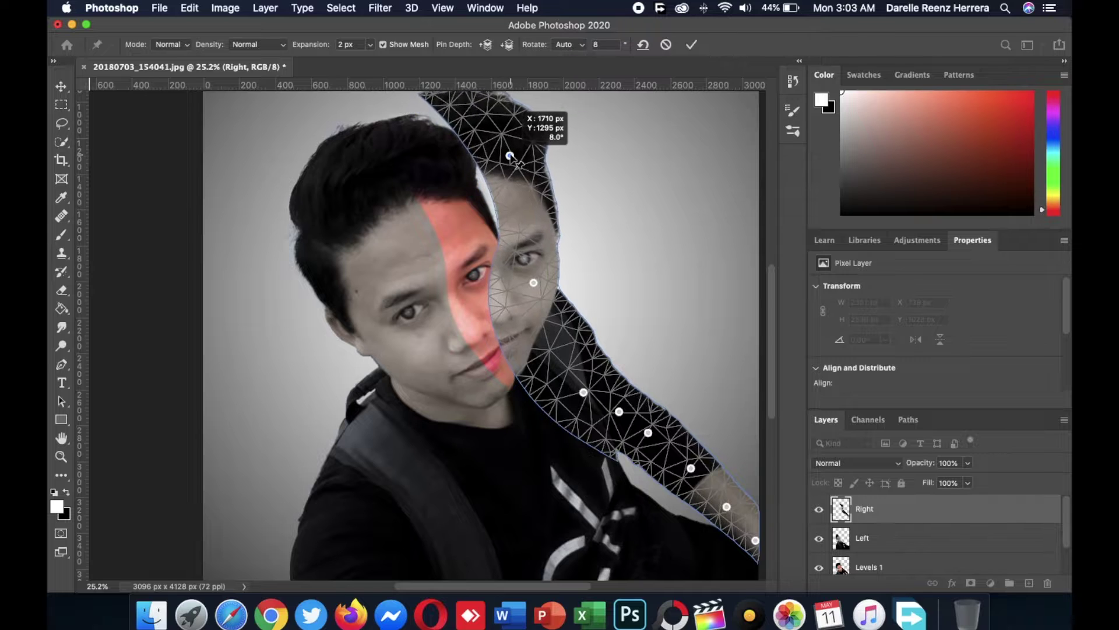
{"action": "left_click_drag", "start_coordinate": [534, 282], "coordinate": [537, 282]}
{"action": "left_click", "coordinate": [517, 216]}
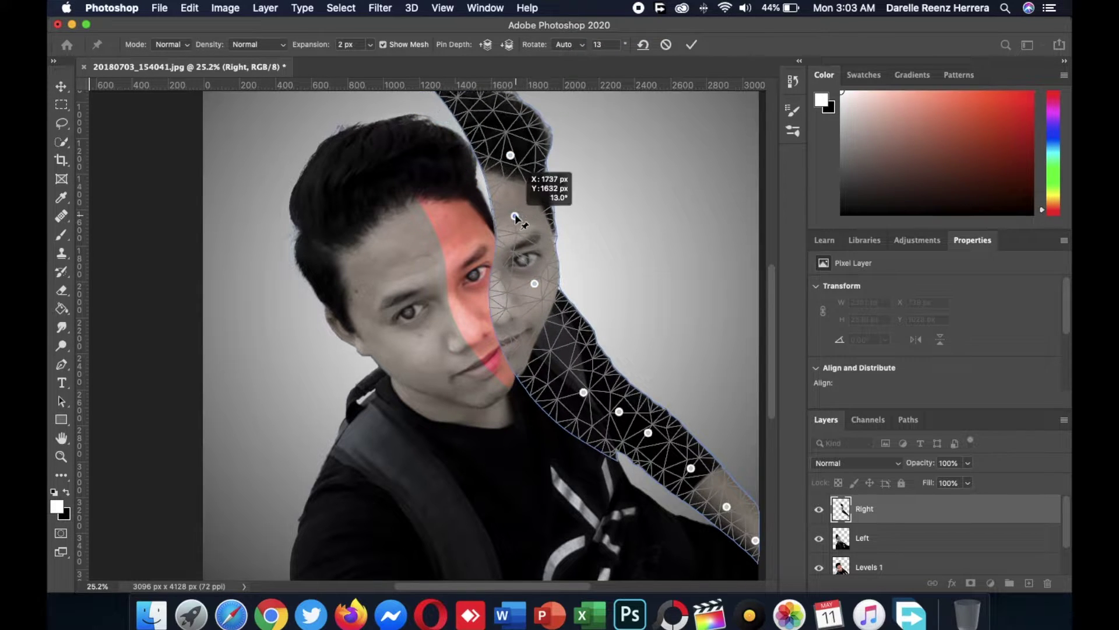
{"action": "scroll", "coordinate": [568, 209], "scroll_direction": "up", "scroll_amount": 2}
{"action": "left_click", "coordinate": [691, 45]}
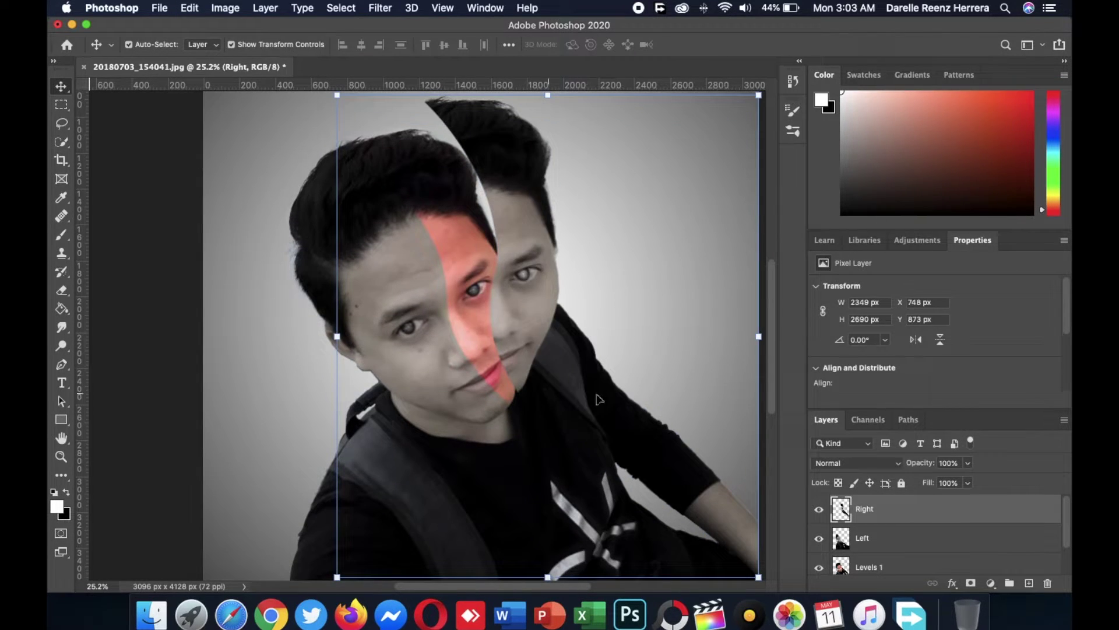
Step: Start a Puppet Warp on the Left layer, pinning the head and anchoring the torso
{"action": "left_click", "coordinate": [863, 538]}
{"action": "left_click", "coordinate": [190, 7]}
{"action": "left_click", "coordinate": [239, 298]}
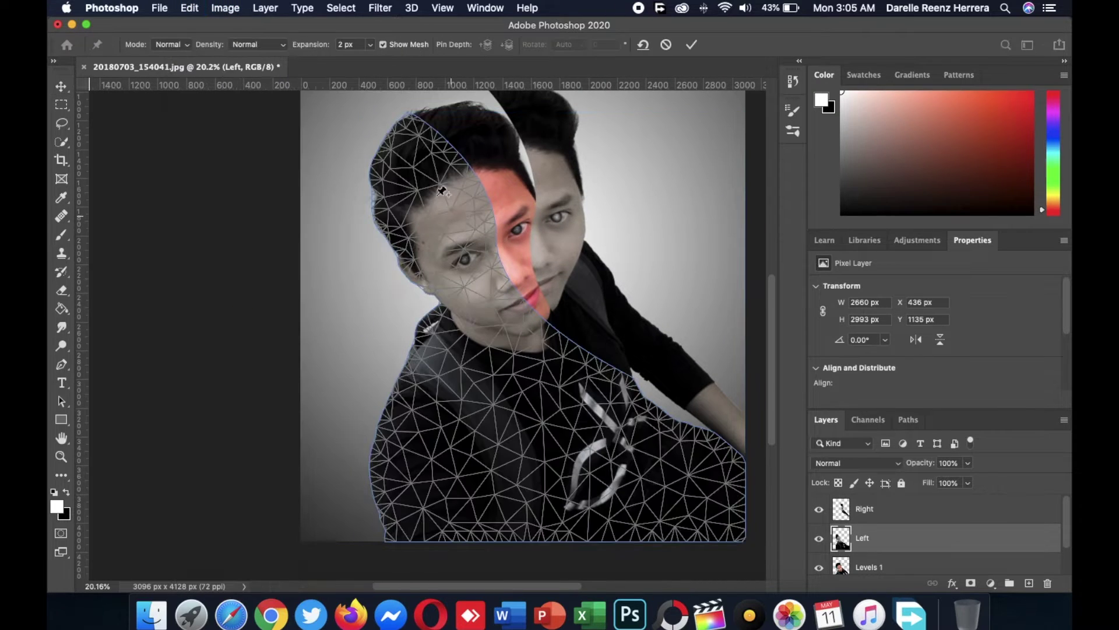
{"action": "left_click", "coordinate": [452, 226]}
{"action": "left_click", "coordinate": [544, 352]}
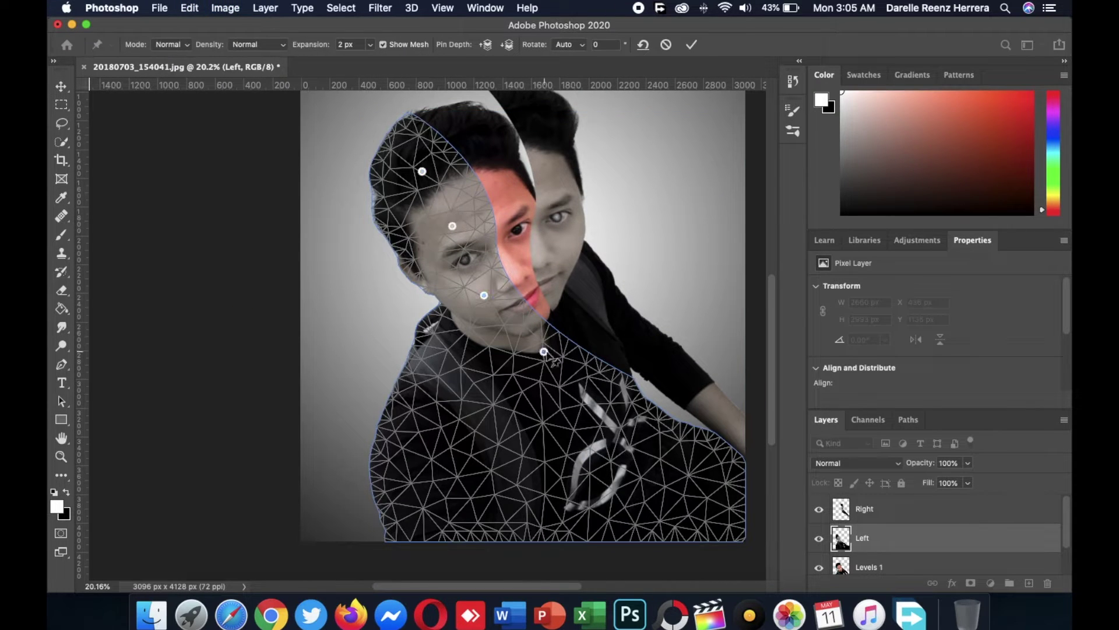
{"action": "left_click", "coordinate": [567, 454]}
{"action": "left_click", "coordinate": [530, 422]}
{"action": "left_click", "coordinate": [499, 479]}
Step: Drag the Left head pins down-left so the head tilts outward
{"action": "left_click_drag", "start_coordinate": [422, 171], "coordinate": [385, 196]}
{"action": "left_click_drag", "start_coordinate": [453, 226], "coordinate": [410, 264]}
{"action": "left_click_drag", "start_coordinate": [484, 295], "coordinate": [455, 323]}
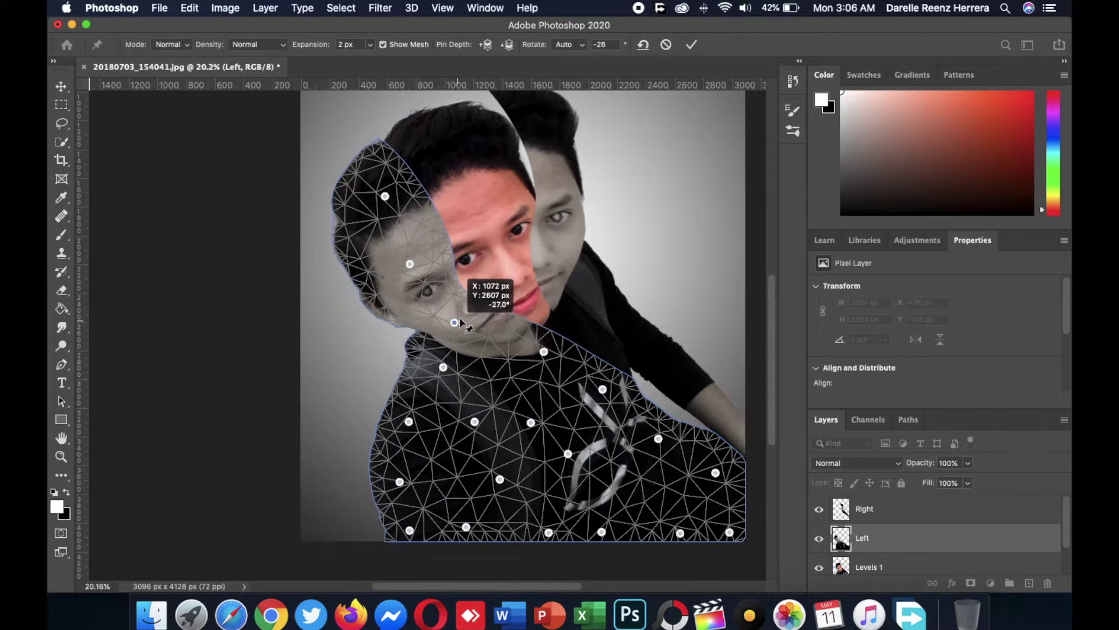
{"action": "right_click", "coordinate": [385, 194]}
{"action": "key", "text": "Escape"}
{"action": "mouse_move", "coordinate": [384, 196]}
{"action": "left_mouse_down"}
{"action": "mouse_move", "coordinate": [367, 201]}
{"action": "mouse_move", "coordinate": [384, 196]}
{"action": "left_mouse_up"}
{"action": "left_click_drag", "start_coordinate": [413, 233], "coordinate": [412, 241]}
Step: Fine-tune the neck and head pins for the Left tilt and commit the warp
{"action": "left_click_drag", "start_coordinate": [446, 363], "coordinate": [425, 373]}
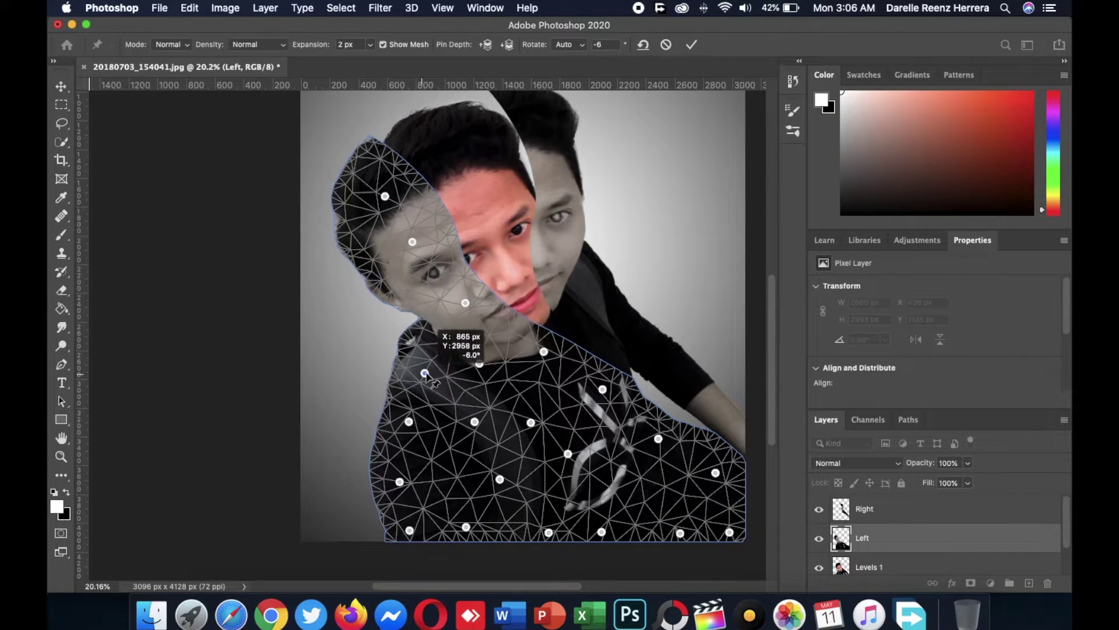
{"action": "left_click_drag", "start_coordinate": [464, 302], "coordinate": [448, 320]}
{"action": "left_click_drag", "start_coordinate": [385, 196], "coordinate": [369, 202]}
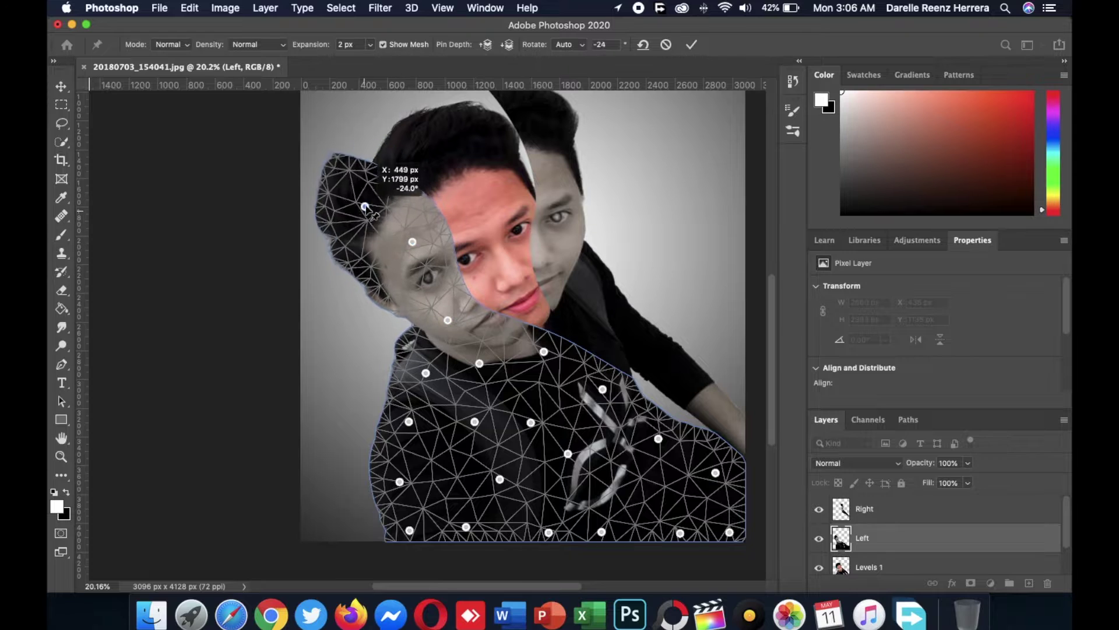
{"action": "left_click", "coordinate": [418, 234]}
{"action": "mouse_move", "coordinate": [418, 234]}
{"action": "left_mouse_down"}
{"action": "mouse_move", "coordinate": [453, 276]}
{"action": "mouse_move", "coordinate": [396, 321]}
{"action": "mouse_move", "coordinate": [366, 209]}
{"action": "mouse_move", "coordinate": [395, 257]}
{"action": "left_mouse_up"}
{"action": "key", "text": "Return"}
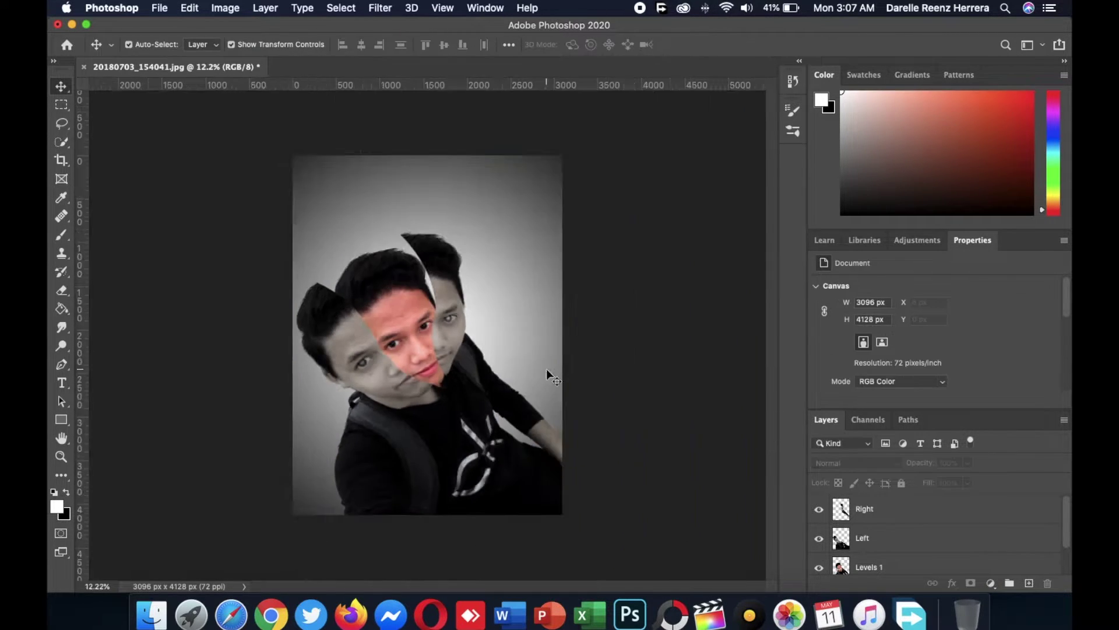
Step: Re-warp the Right slice, pushing its head slightly further right, and commit
{"action": "left_click", "coordinate": [865, 508]}
{"action": "left_click", "coordinate": [190, 7]}
{"action": "left_click", "coordinate": [239, 297]}
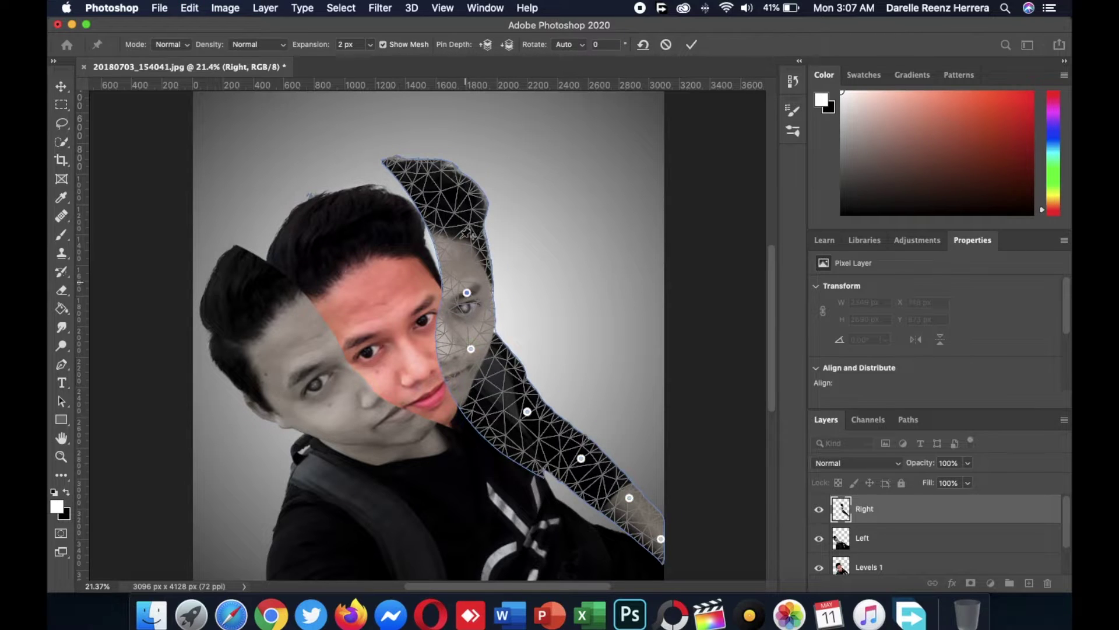
{"action": "left_click_drag", "start_coordinate": [468, 296], "coordinate": [475, 297]}
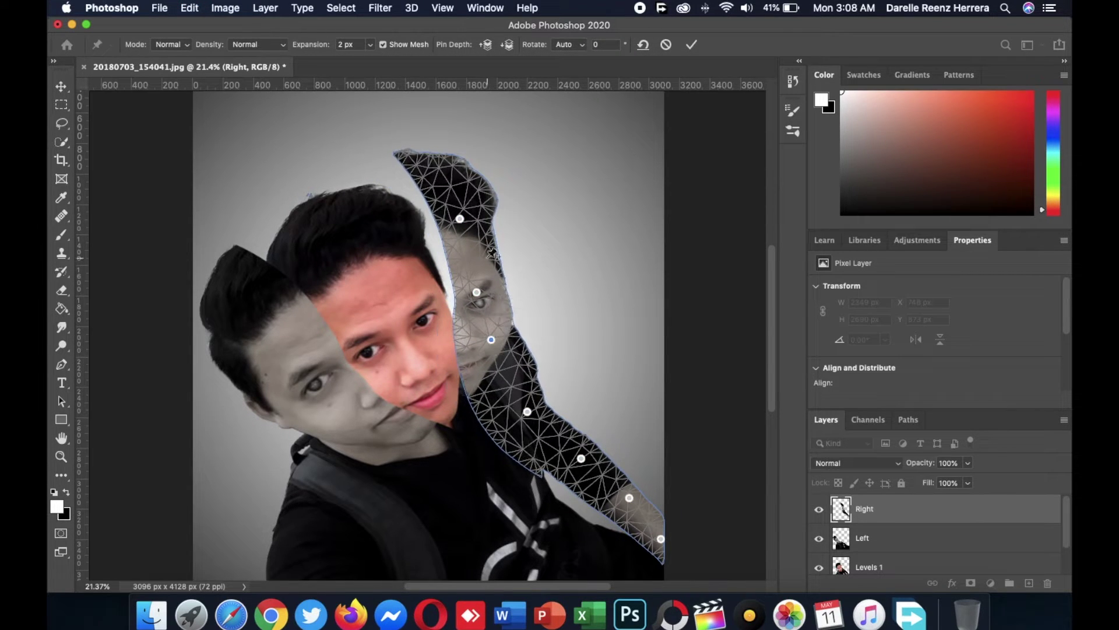
{"action": "key", "text": "Return"}
Step: Deselect to review the fanned-out slices, then select the Left slice layer
{"action": "left_click", "coordinate": [719, 191]}
{"action": "scroll", "coordinate": [510, 204], "scroll_direction": "up", "scroll_amount": 3}
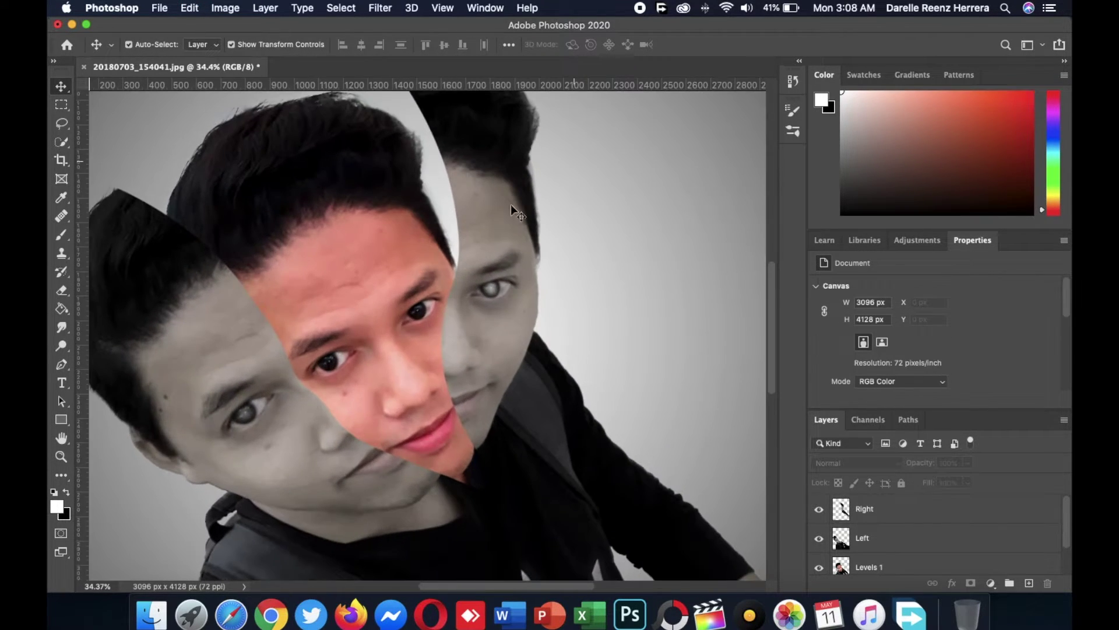
{"action": "scroll", "coordinate": [497, 329], "scroll_direction": "up", "scroll_amount": 3}
{"action": "scroll", "coordinate": [497, 329], "scroll_direction": "down", "scroll_amount": 2}
{"action": "scroll", "coordinate": [496, 329], "scroll_direction": "down", "scroll_amount": 2}
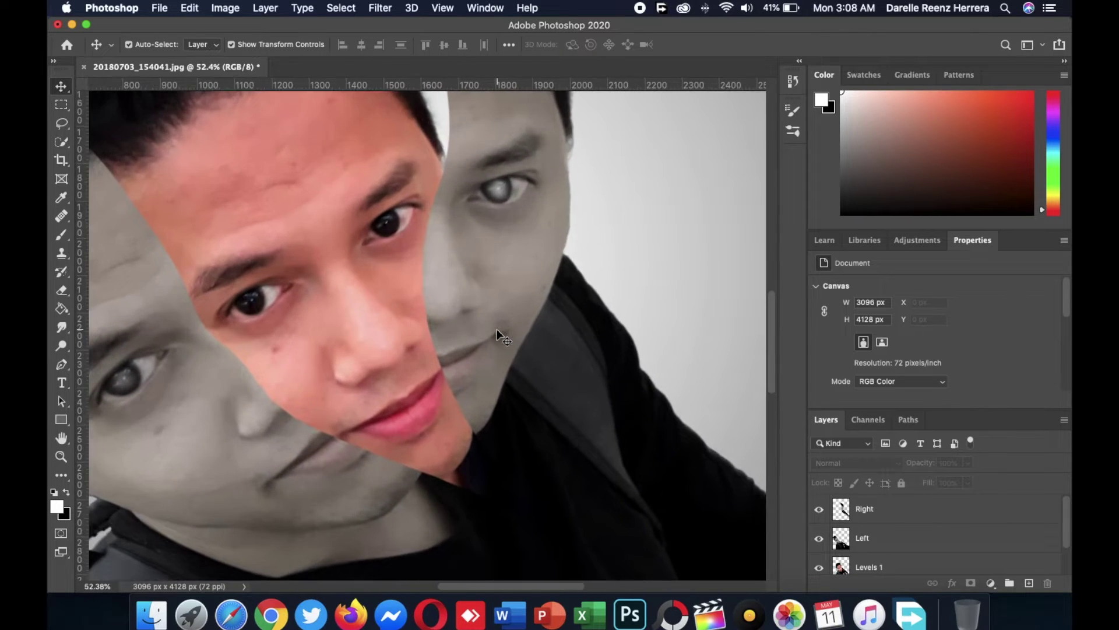
{"action": "scroll", "coordinate": [497, 329], "scroll_direction": "down", "scroll_amount": 2}
{"action": "scroll", "coordinate": [503, 338], "scroll_direction": "down", "scroll_amount": 5}
{"action": "left_click", "coordinate": [488, 440]}
Step: Merge the Right slice down into the Left layer
{"action": "left_click", "coordinate": [864, 509]}
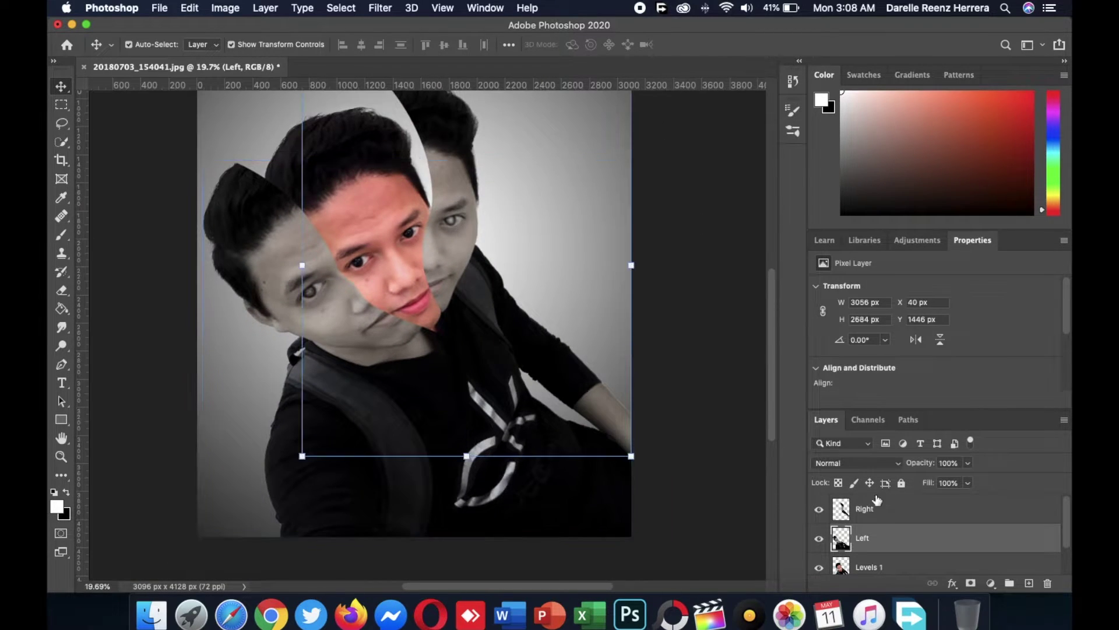
{"action": "left_click", "coordinate": [863, 537], "text": "shift"}
{"action": "right_click", "coordinate": [890, 527]}
{"action": "left_click", "coordinate": [951, 503]}
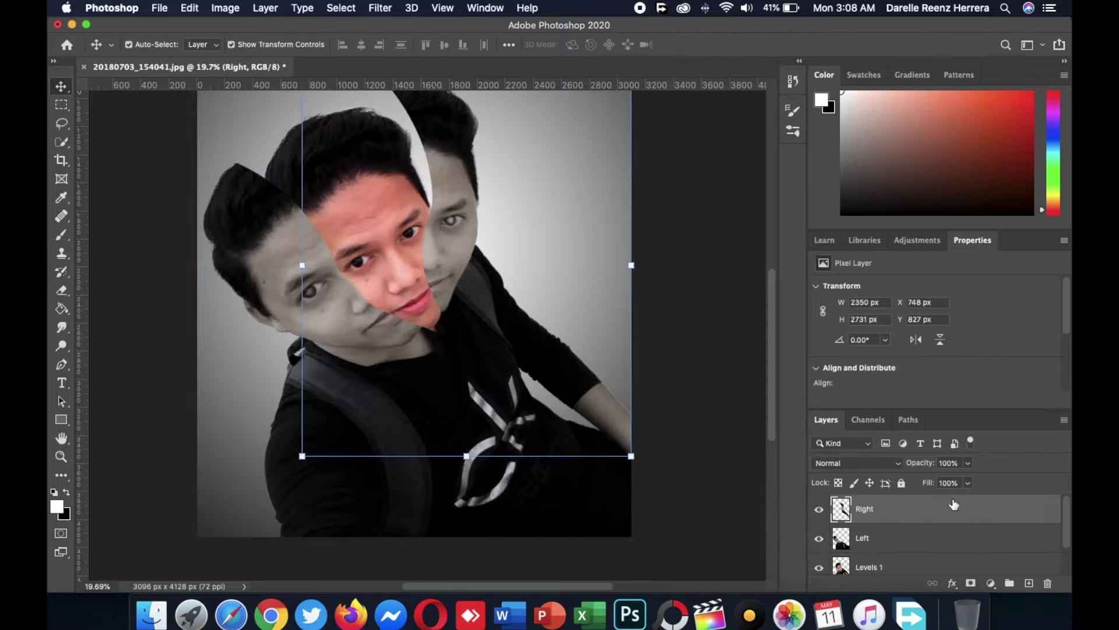
{"action": "right_click", "coordinate": [907, 516]}
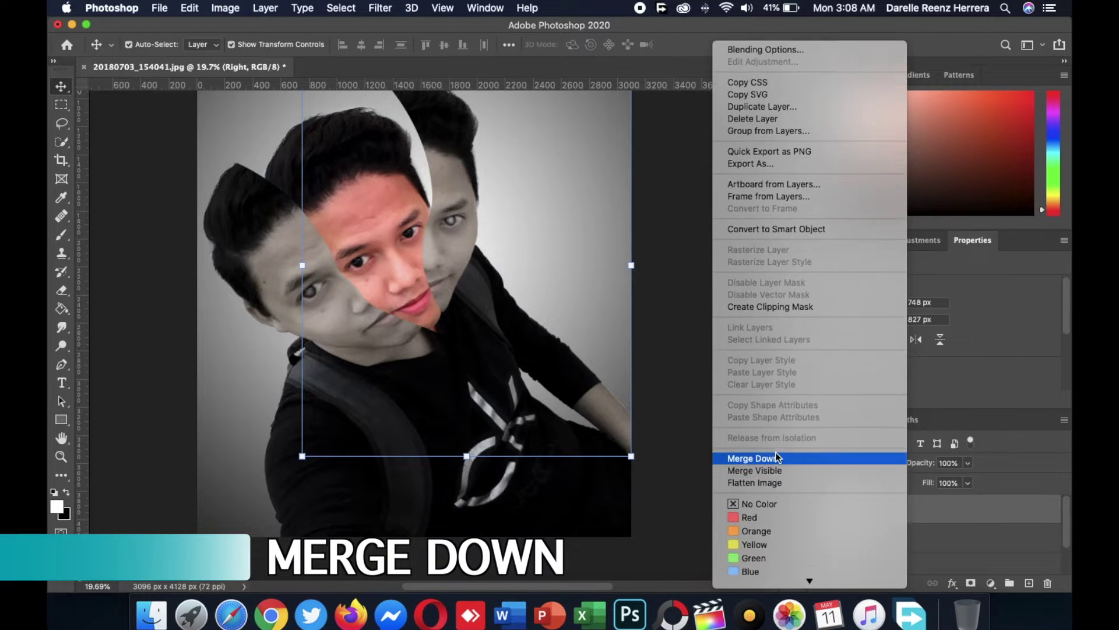
{"action": "left_click", "coordinate": [752, 457]}
Step: Add a Hue/Saturation adjustment to the merged slices: hue -16, saturation -48, lightness +9
{"action": "left_click", "coordinate": [895, 513]}
{"action": "left_click", "coordinate": [990, 582]}
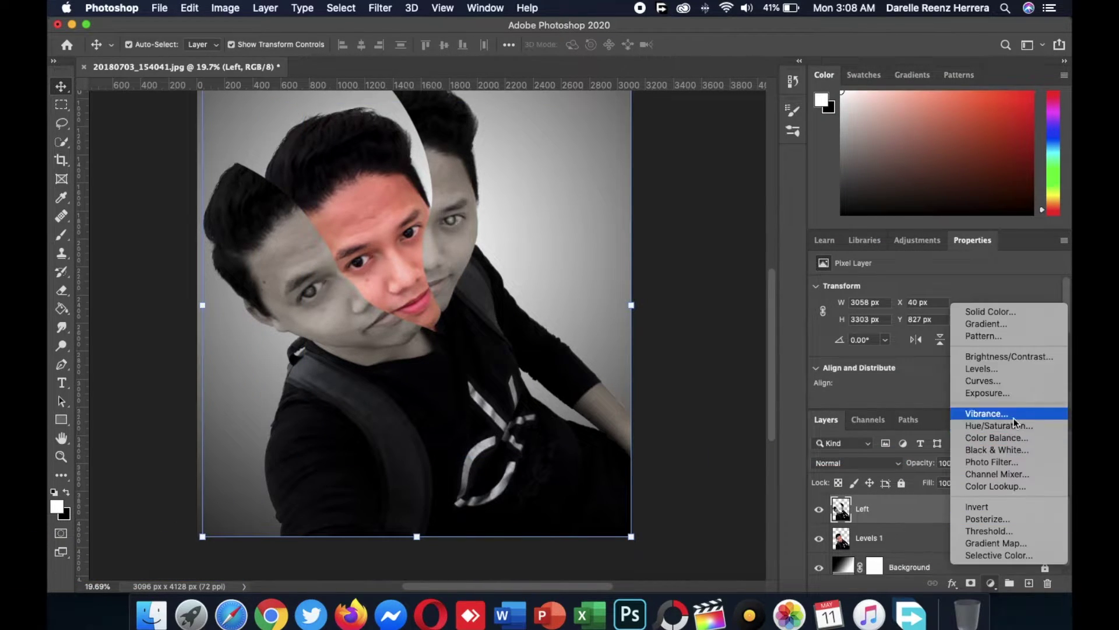
{"action": "left_click", "coordinate": [1009, 426]}
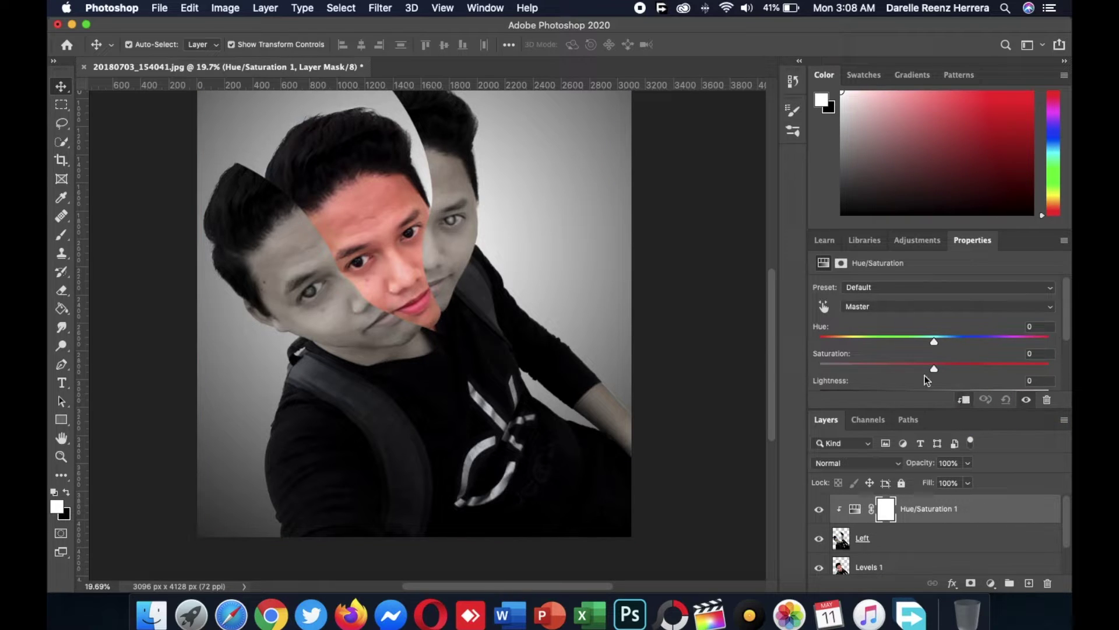
{"action": "scroll", "coordinate": [928, 352], "scroll_direction": "down", "scroll_amount": 2}
{"action": "left_click_drag", "start_coordinate": [934, 355], "coordinate": [944, 355]}
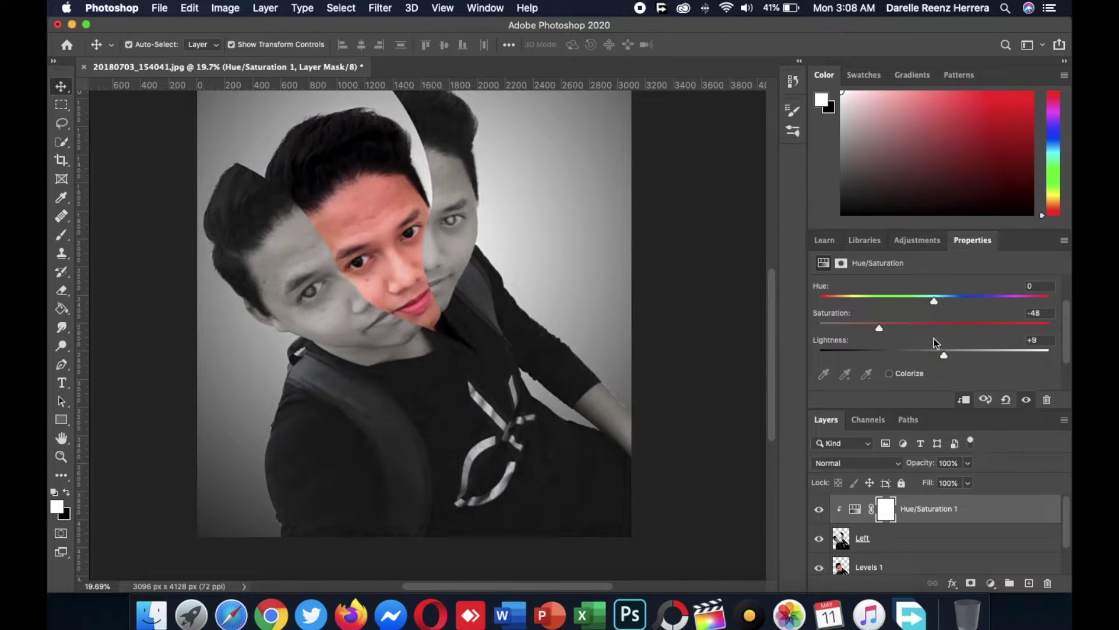
{"action": "scroll", "coordinate": [752, 246], "scroll_direction": "up", "scroll_amount": 3}
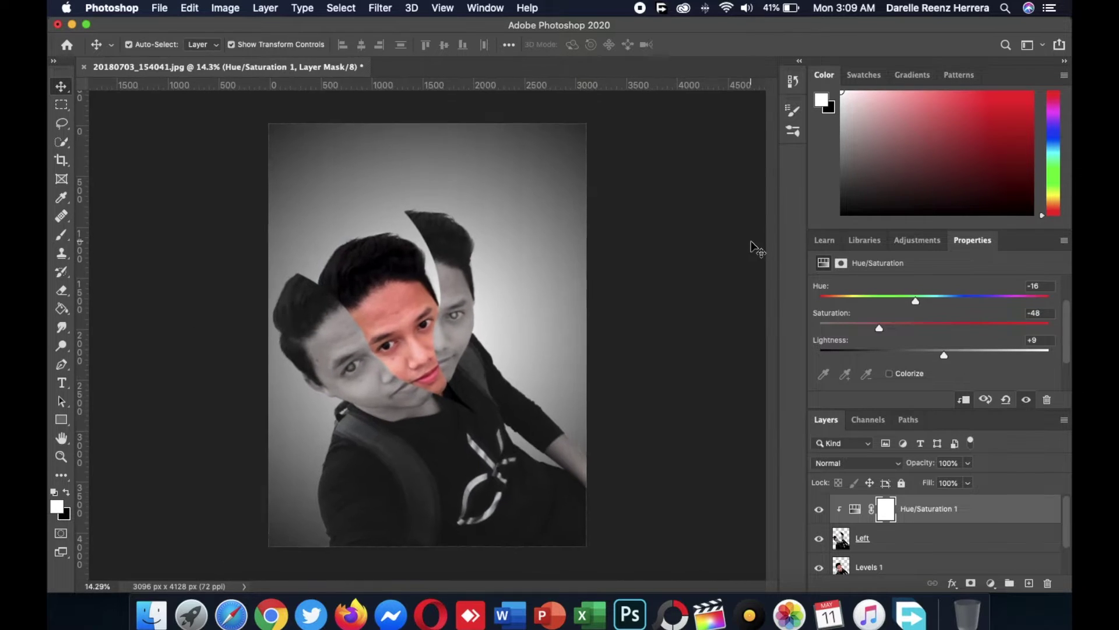
Step: Merge the slices with the adjustment into one layer and add a Bevel & Emboss effect
{"action": "left_click", "coordinate": [862, 537], "text": "shift"}
{"action": "right_click", "coordinate": [859, 567]}
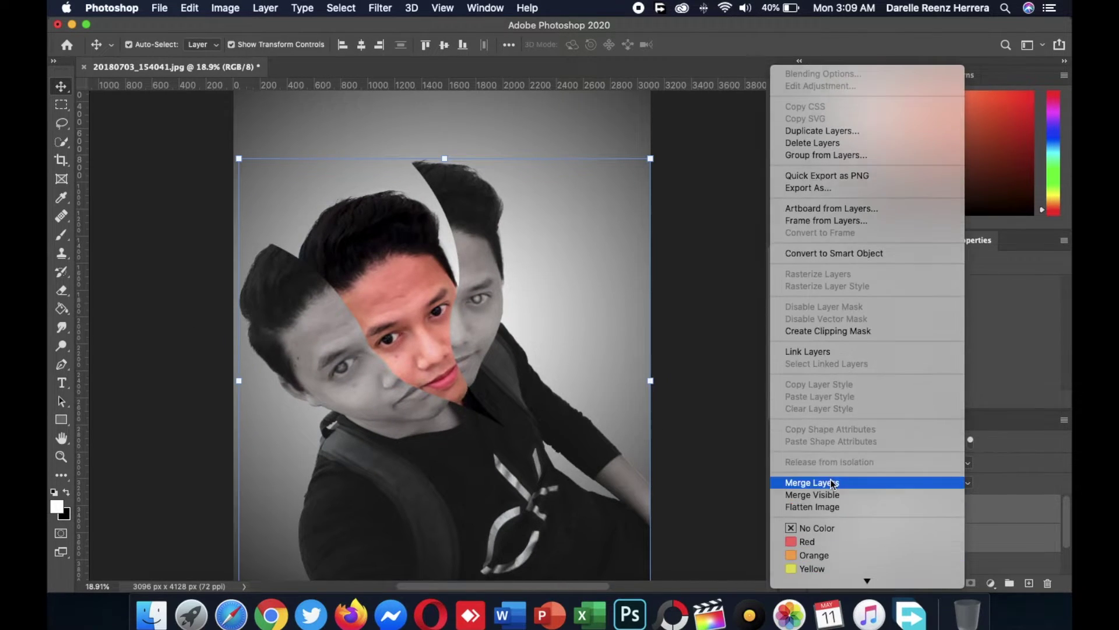
{"action": "left_click", "coordinate": [918, 519]}
{"action": "left_click", "coordinate": [952, 583]}
{"action": "left_click", "coordinate": [979, 438]}
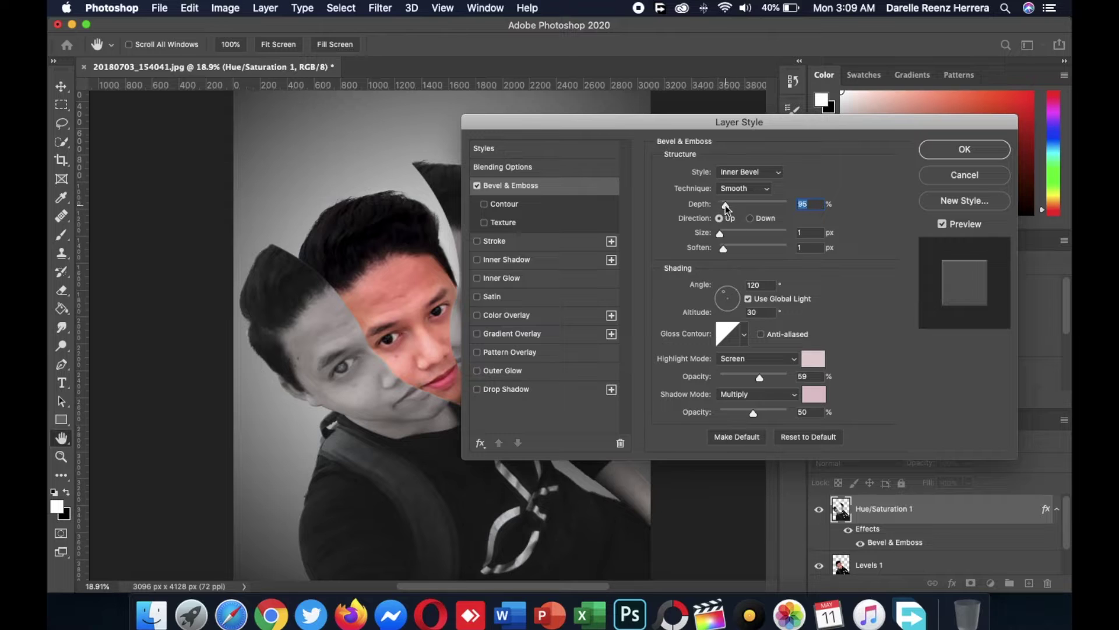
Step: Set the bevel to depth 147%, soften 6 px, with pinkish skin-tone highlight and shadow colours
{"action": "left_click_drag", "start_coordinate": [709, 124], "coordinate": [815, 99]}
{"action": "left_click", "coordinate": [920, 332]}
{"action": "left_click", "coordinate": [782, 261]}
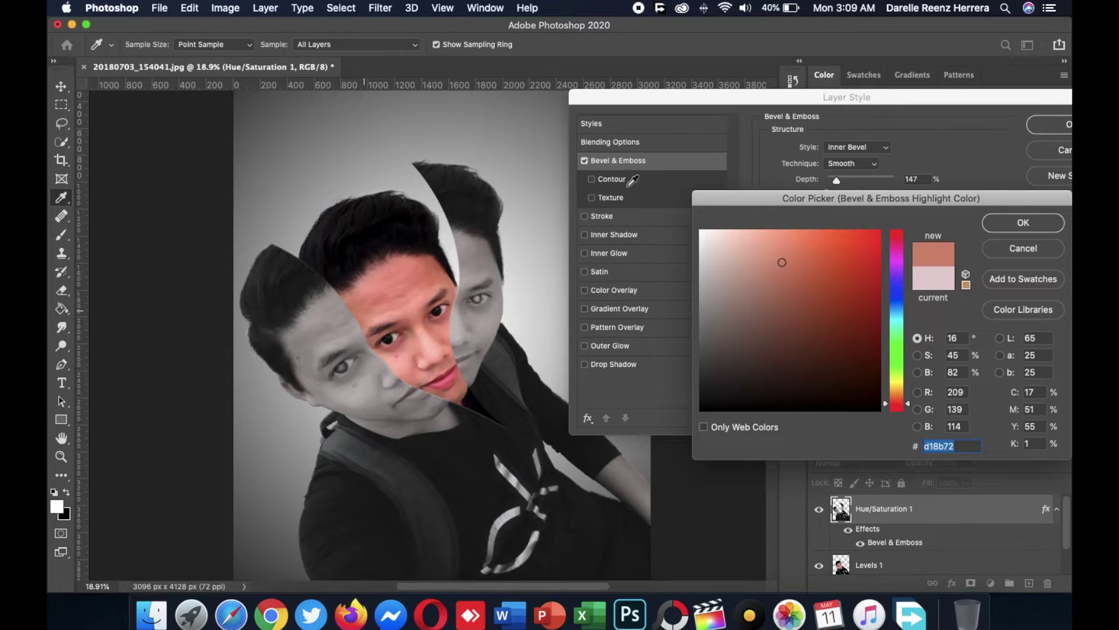
{"action": "left_click", "coordinate": [1023, 222]}
{"action": "left_click", "coordinate": [921, 369]}
{"action": "key", "text": "Return"}
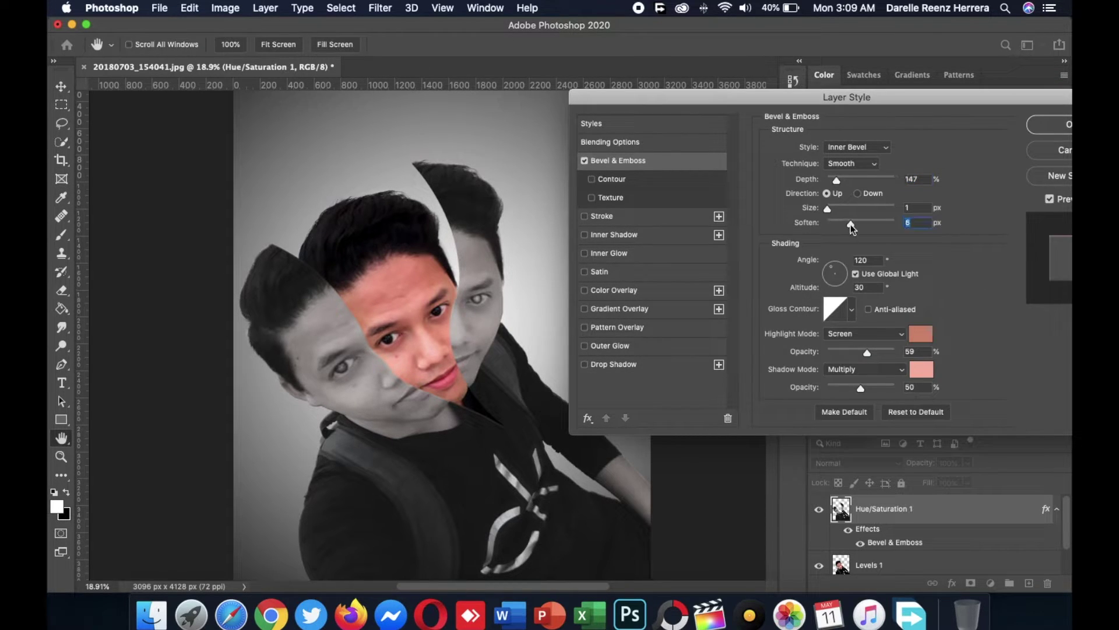
{"action": "left_click", "coordinate": [1053, 124]}
{"action": "scroll", "coordinate": [450, 446], "scroll_direction": "down", "scroll_amount": 3}
{"action": "scroll", "coordinate": [449, 445], "scroll_direction": "up", "scroll_amount": 5}
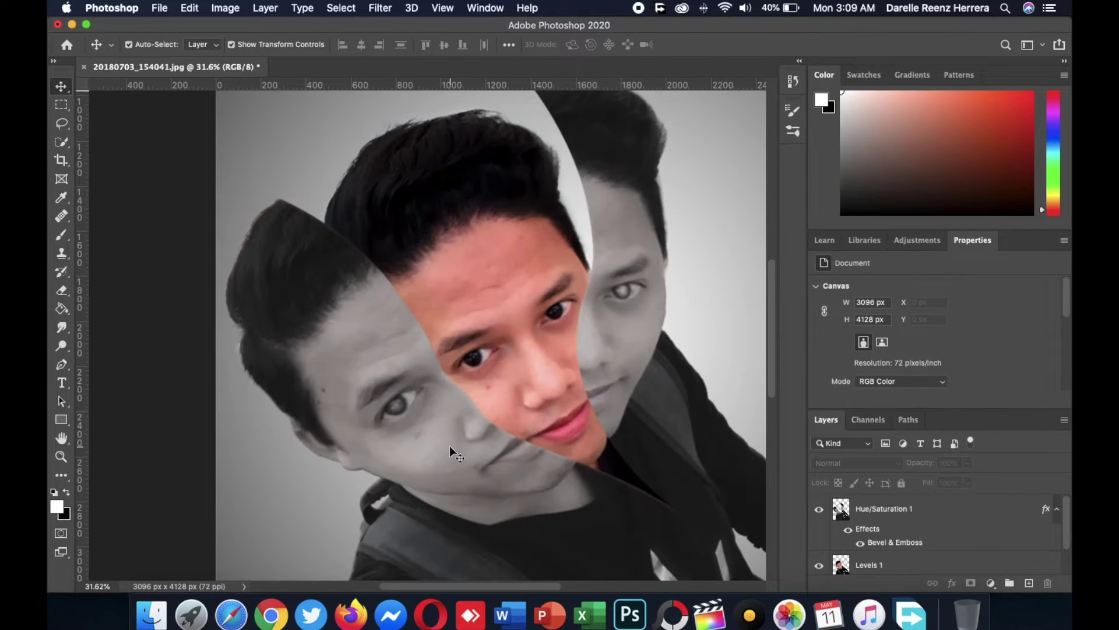
{"action": "scroll", "coordinate": [558, 383], "scroll_direction": "up", "scroll_amount": 2}
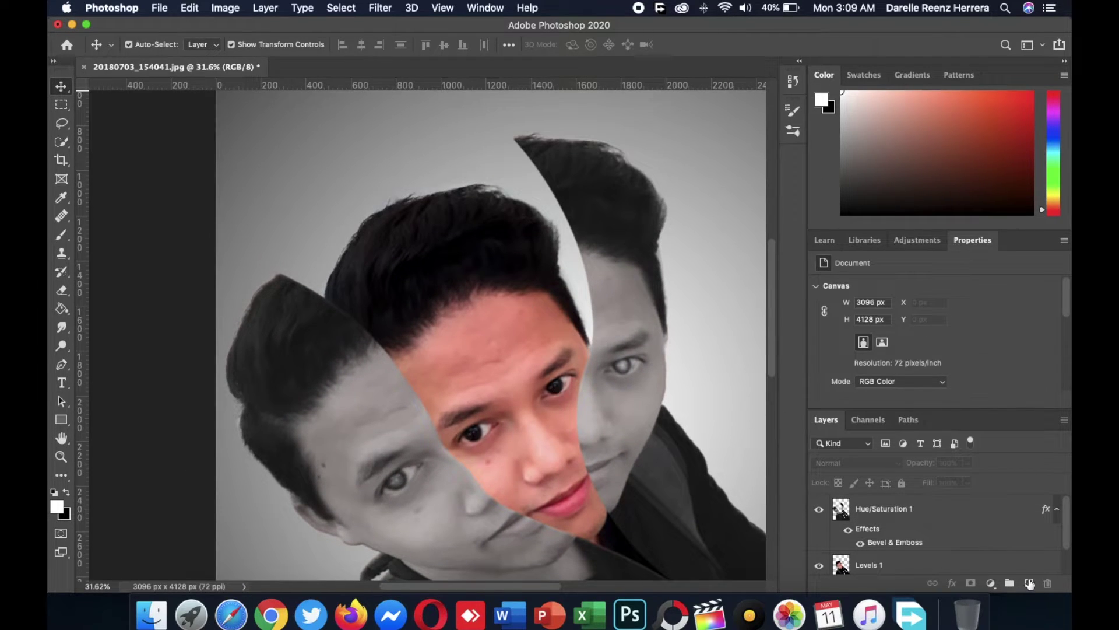
{"action": "scroll", "coordinate": [995, 541], "scroll_direction": "down", "scroll_amount": 1}
Step: Add a Levels adjustment above Levels 1 with output white at 221, plus an empty Layer 1
{"action": "left_click", "coordinate": [994, 541]}
{"action": "left_click", "coordinate": [991, 583]}
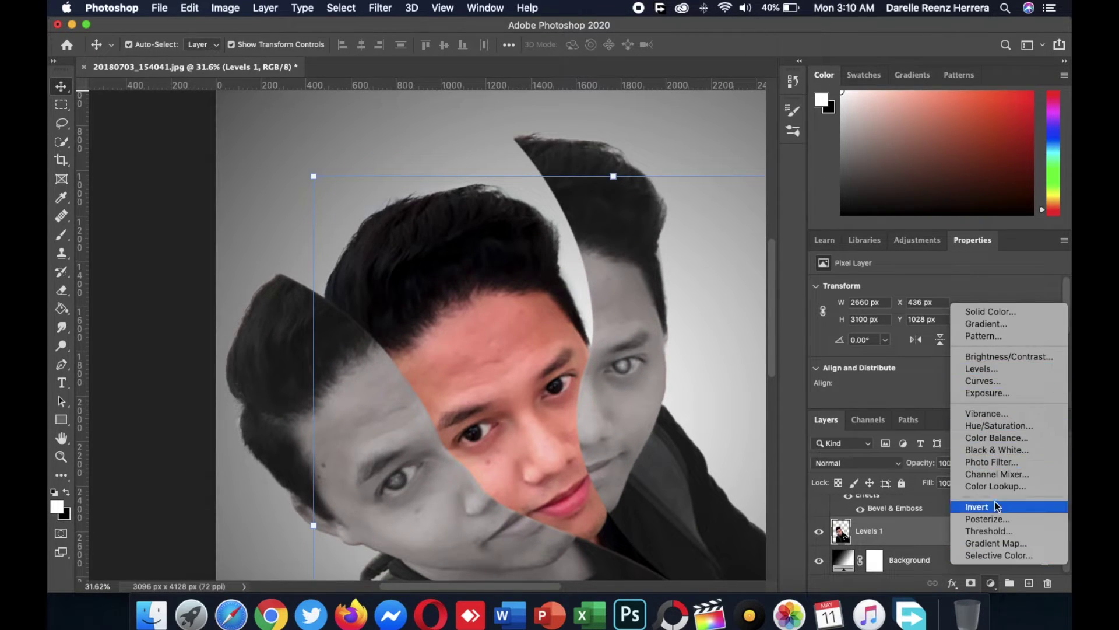
{"action": "left_click", "coordinate": [1020, 369]}
{"action": "scroll", "coordinate": [959, 322], "scroll_direction": "down", "scroll_amount": 2}
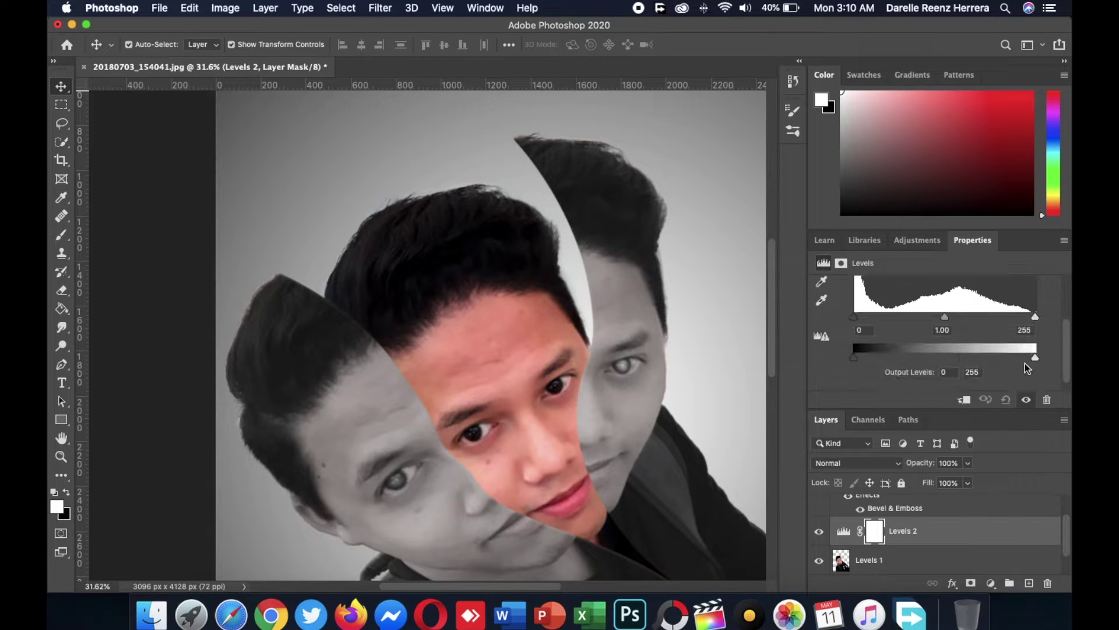
{"action": "left_click_drag", "start_coordinate": [1035, 357], "coordinate": [1011, 357]}
{"action": "key", "text": "ctrl+0"}
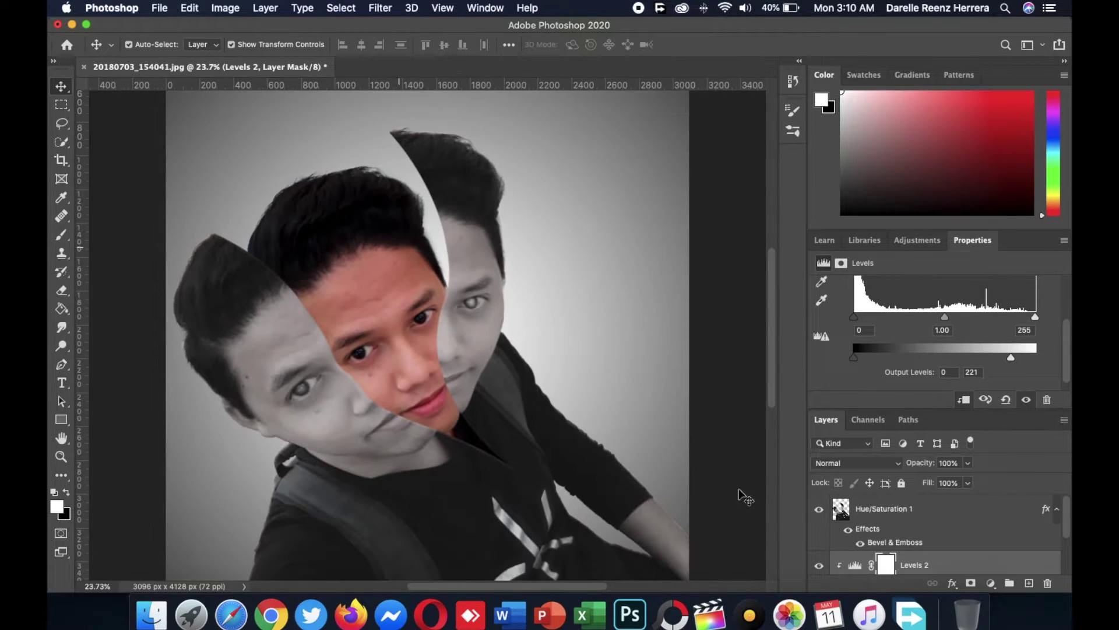
{"action": "left_click", "coordinate": [1029, 583]}
Step: Trace the white gap by the hair with the Pen tool and make it a selection
{"action": "scroll", "coordinate": [849, 557], "scroll_direction": "down", "scroll_amount": 1}
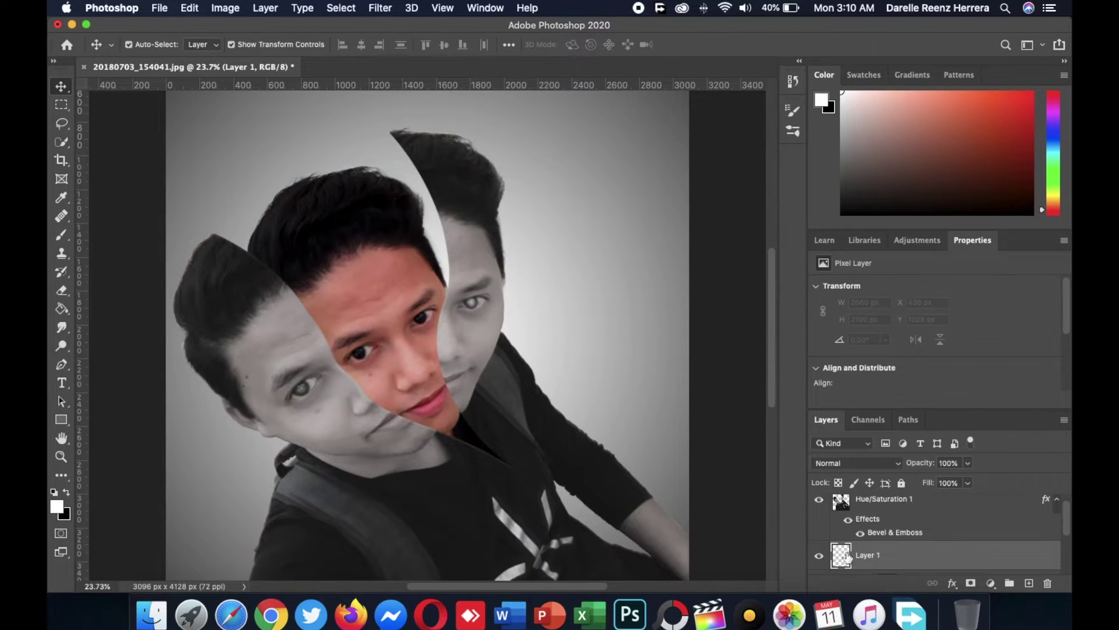
{"action": "key", "text": "p"}
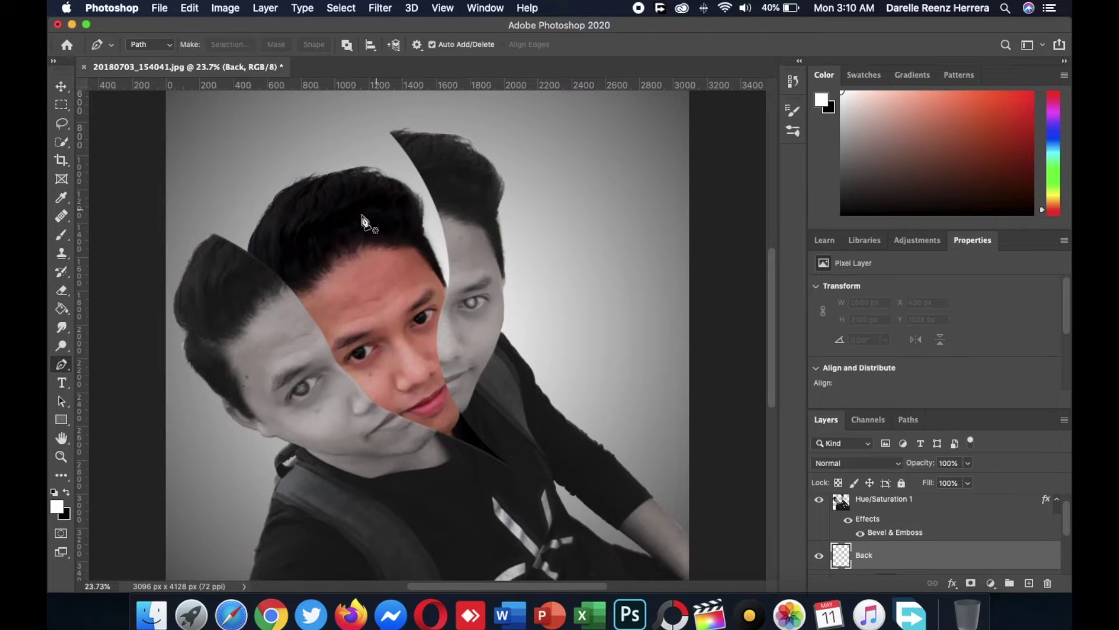
{"action": "scroll", "coordinate": [362, 220], "scroll_direction": "up", "scroll_amount": 3}
{"action": "scroll", "coordinate": [320, 188], "scroll_direction": "up", "scroll_amount": 2}
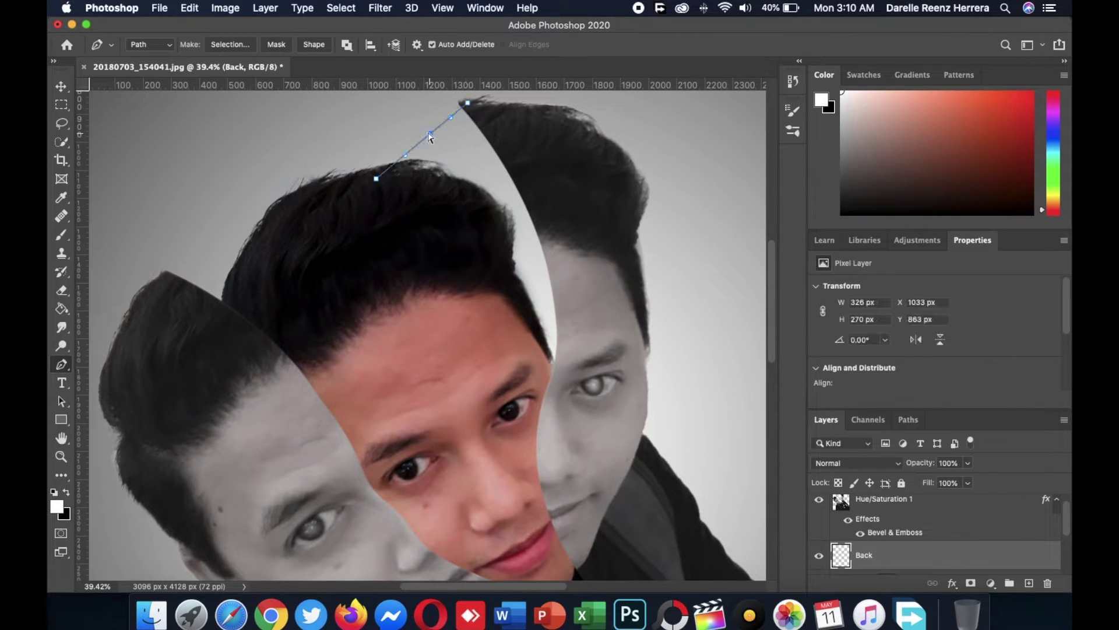
{"action": "left_click_drag", "start_coordinate": [432, 110], "coordinate": [432, 114]}
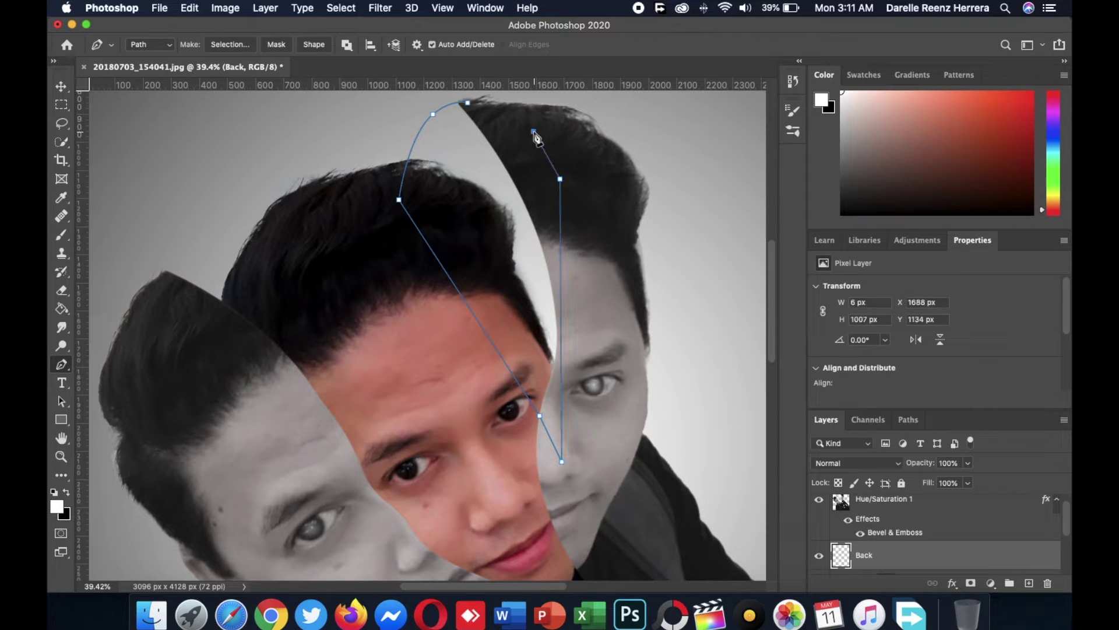
{"action": "right_click", "coordinate": [490, 228]}
{"action": "left_click", "coordinate": [536, 292]}
{"action": "key", "text": "Return"}
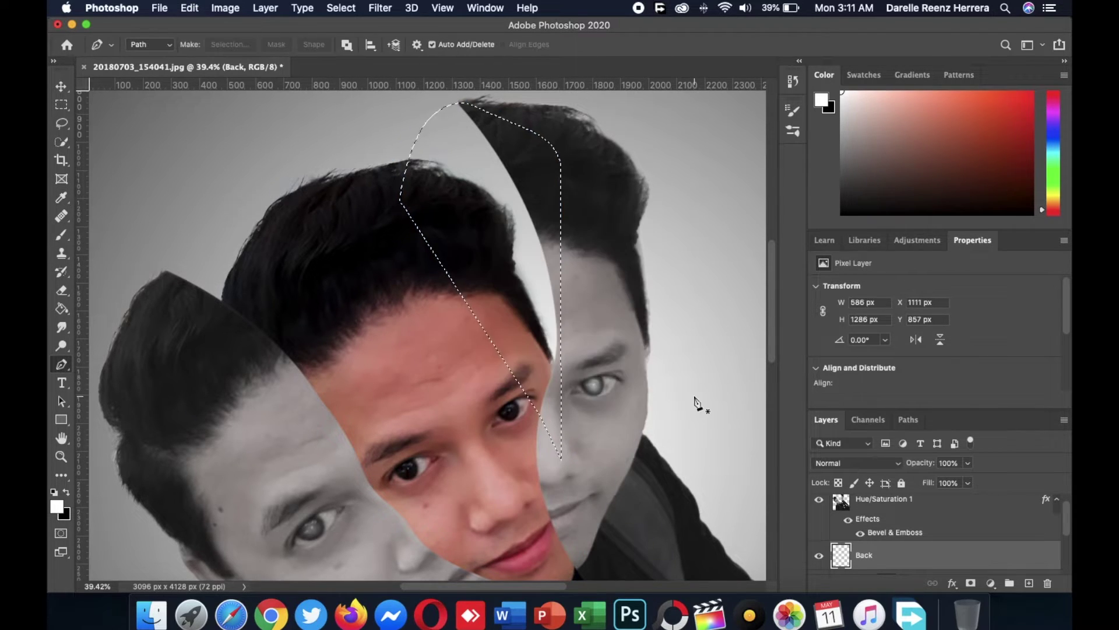
Step: Copy the selected white sliver onto its own Back layer
{"action": "left_click", "coordinate": [952, 582]}
{"action": "key", "text": "Escape"}
{"action": "key", "text": "ctrl+c"}
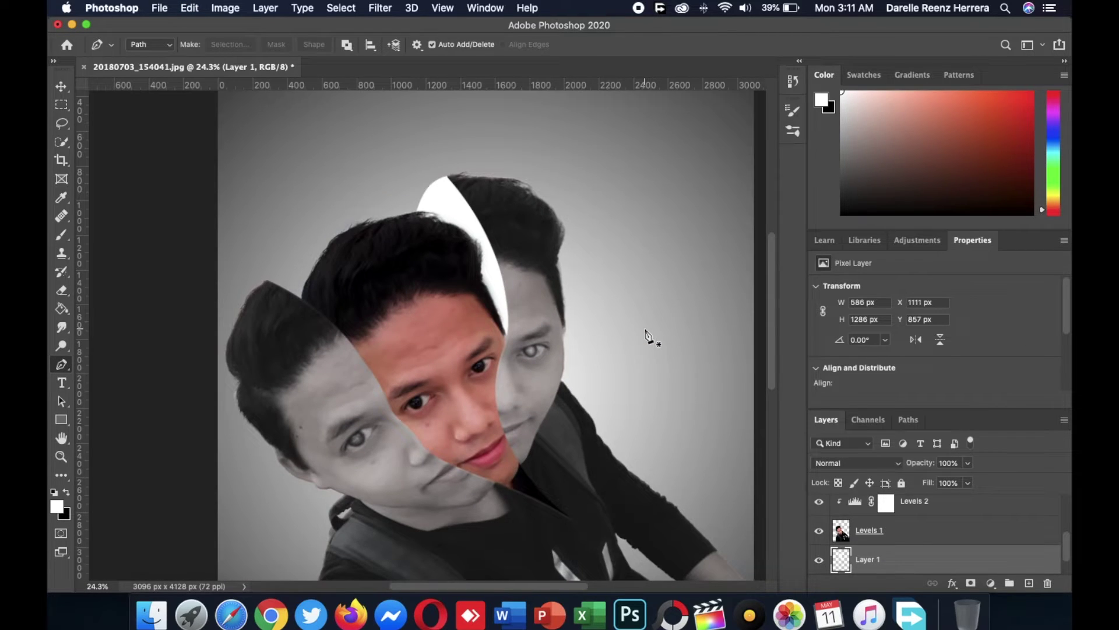
{"action": "scroll", "coordinate": [431, 333], "scroll_direction": "up", "scroll_amount": 3}
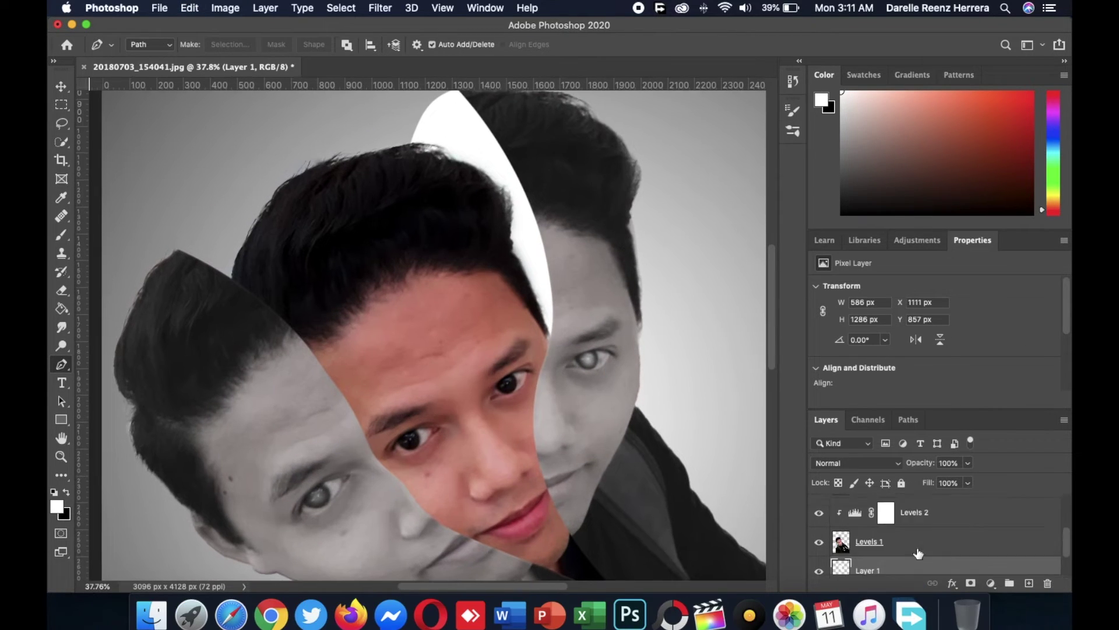
{"action": "right_click", "coordinate": [810, 577]}
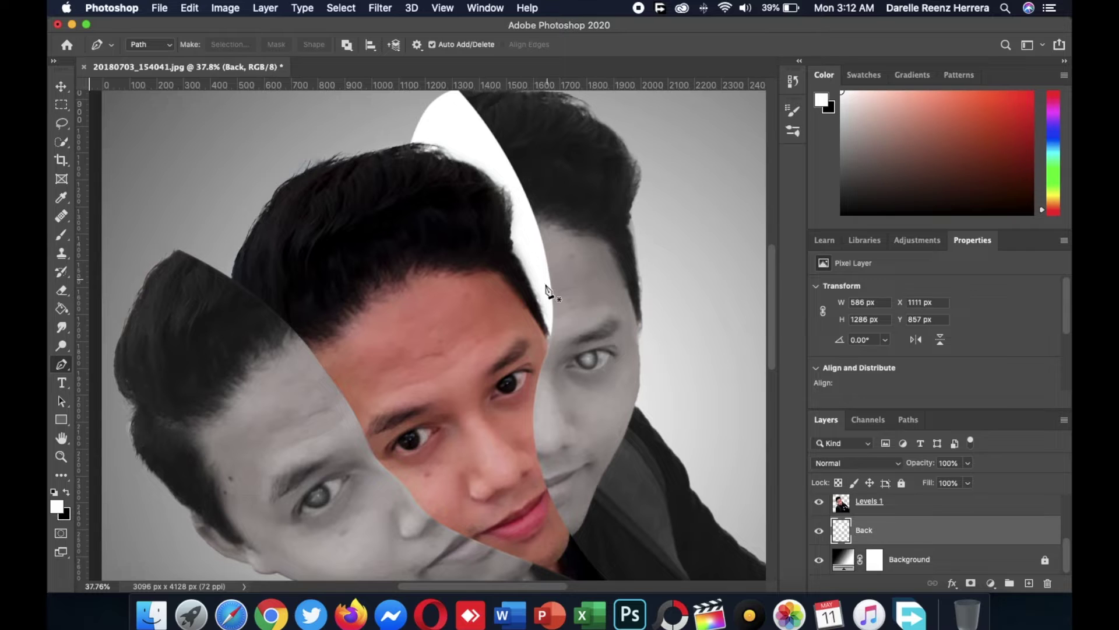
Step: Try a gradient fill, then add a dark Color Overlay effect to the Back sliver layer
{"action": "left_click", "coordinate": [990, 583]}
{"action": "left_click", "coordinate": [1026, 323]}
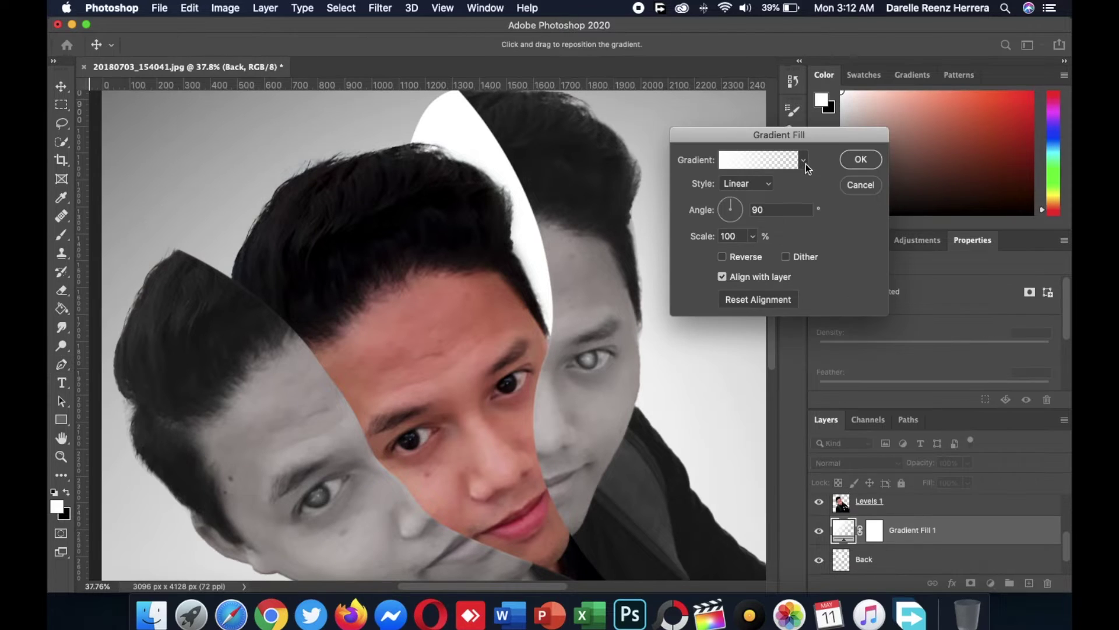
{"action": "left_click", "coordinate": [803, 159]}
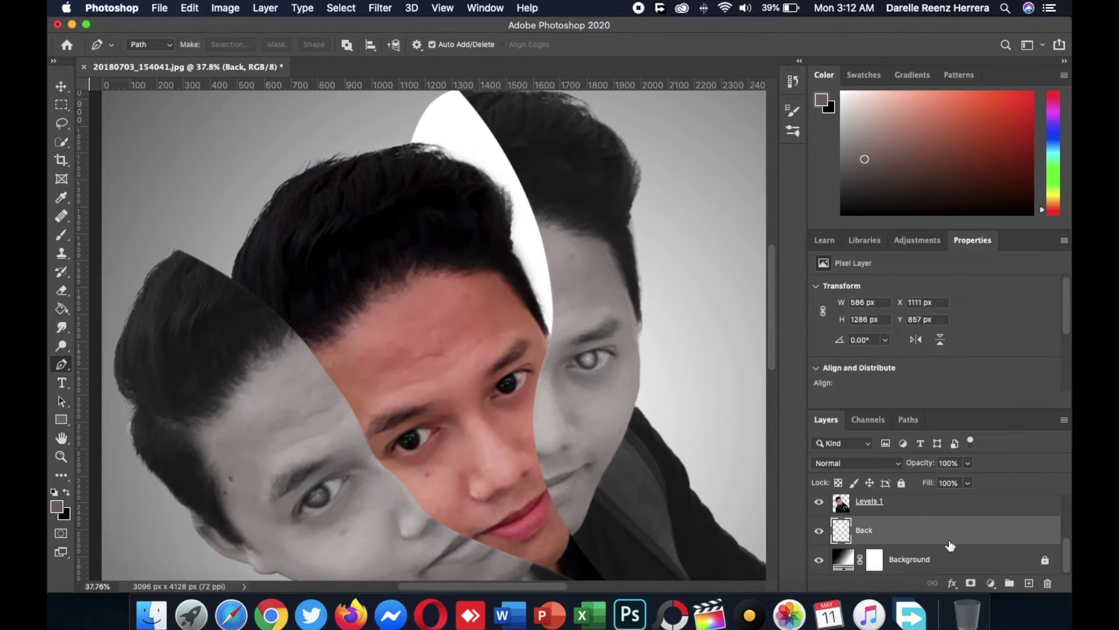
{"action": "right_click", "coordinate": [950, 545]}
{"action": "left_click", "coordinate": [953, 582]}
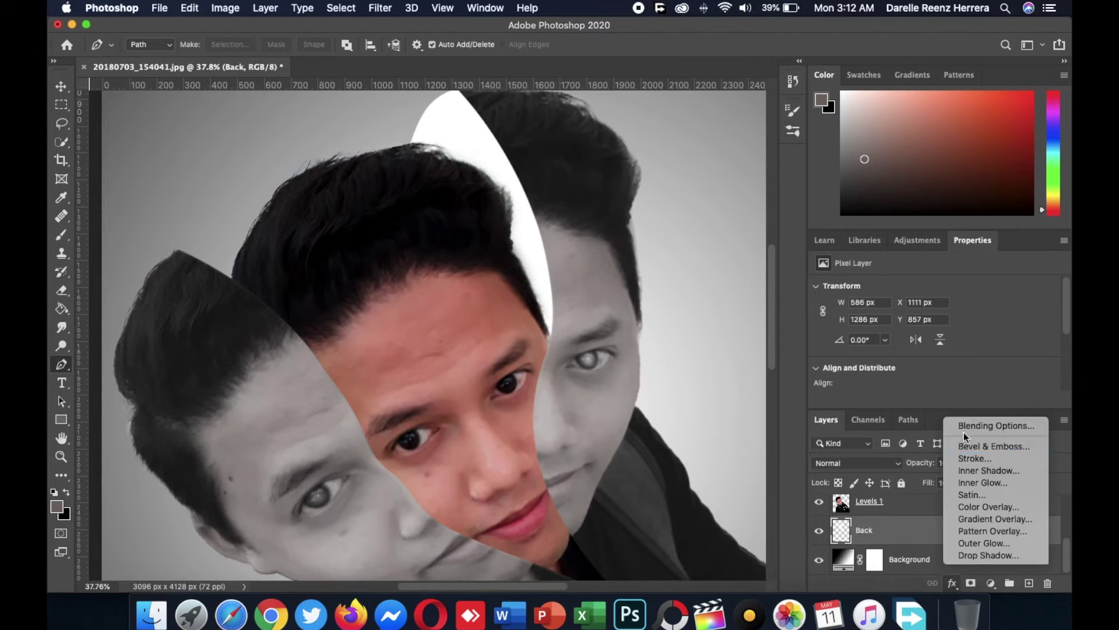
{"action": "left_click", "coordinate": [916, 300]}
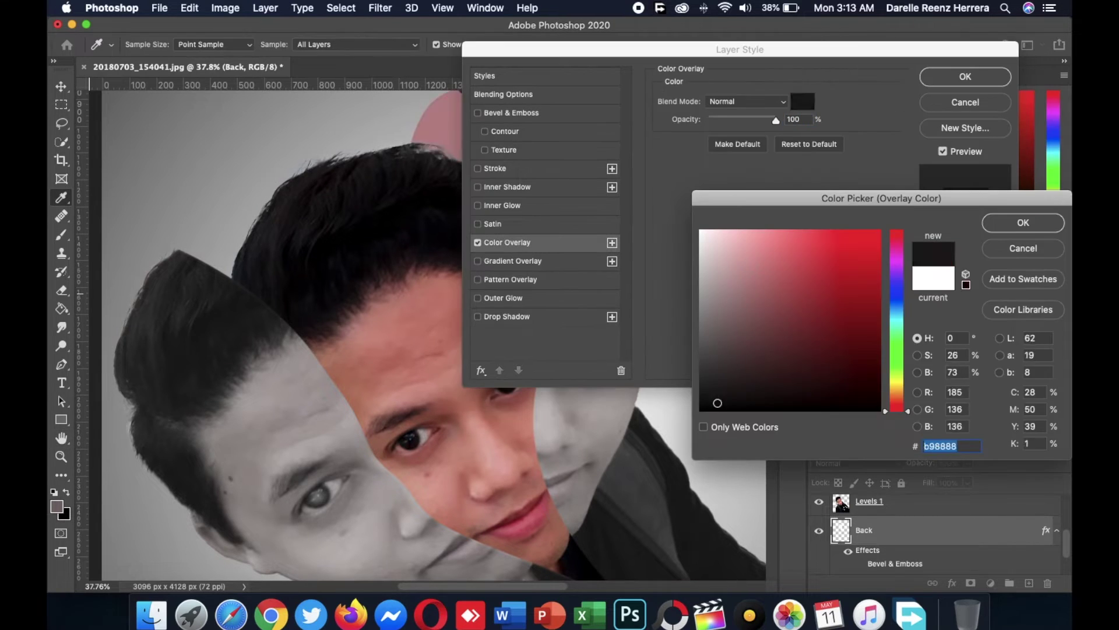
{"action": "scroll", "coordinate": [674, 436], "scroll_direction": "up", "scroll_amount": 5}
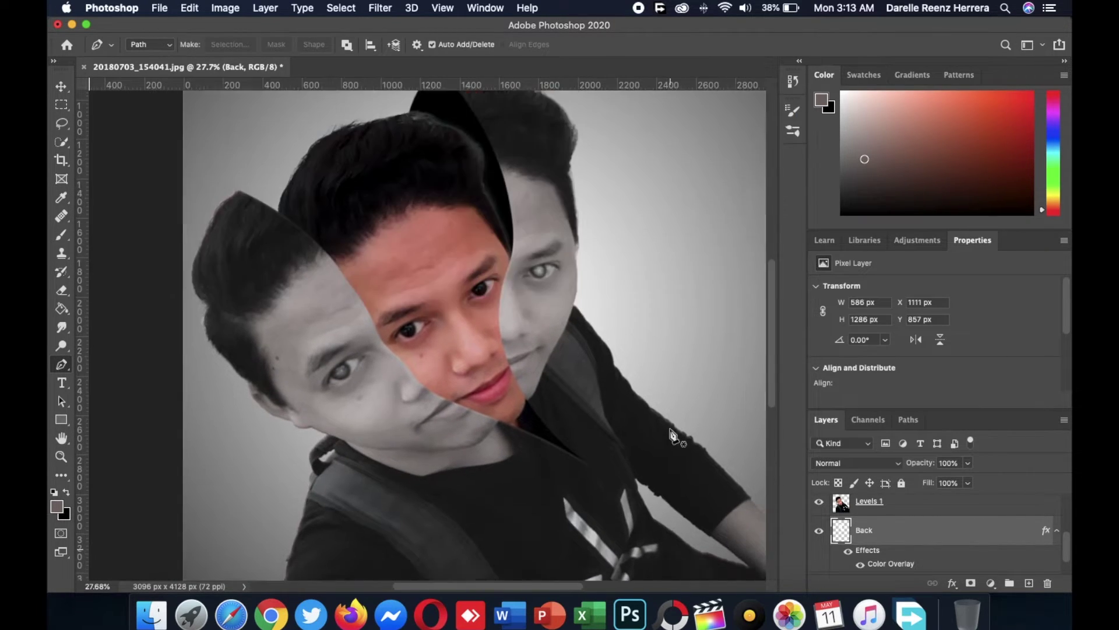
Step: Add a layer mask to Levels 1 and switch to a smaller brush
{"action": "left_click", "coordinate": [959, 539]}
{"action": "left_click", "coordinate": [971, 583]}
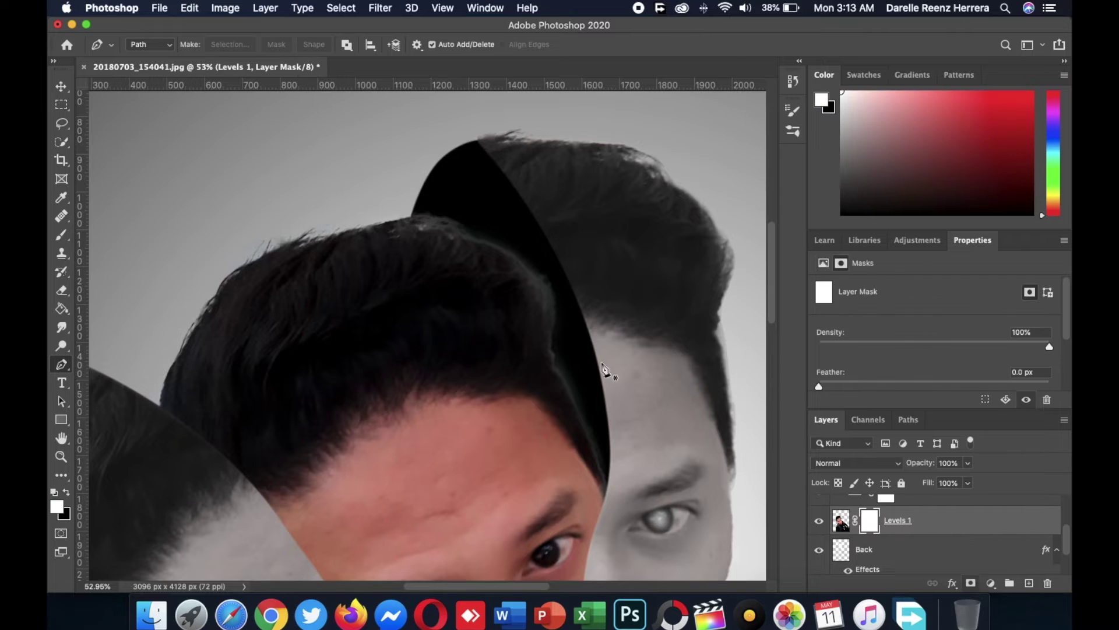
{"action": "key", "text": "b"}
{"action": "key", "text": "bracketleft"}
{"action": "key", "text": "bracketleft"}
{"action": "key", "text": "bracketleft"}
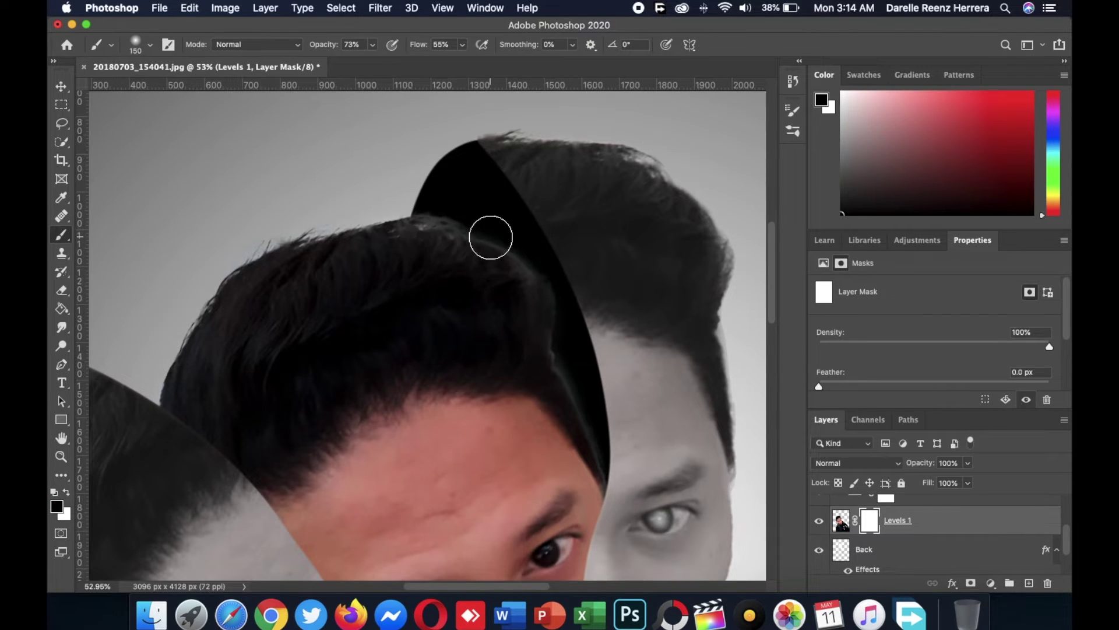
{"action": "scroll", "coordinate": [559, 357], "scroll_direction": "down", "scroll_amount": 3}
{"action": "scroll", "coordinate": [550, 234], "scroll_direction": "down", "scroll_amount": 2}
{"action": "scroll", "coordinate": [550, 234], "scroll_direction": "up", "scroll_amount": 3}
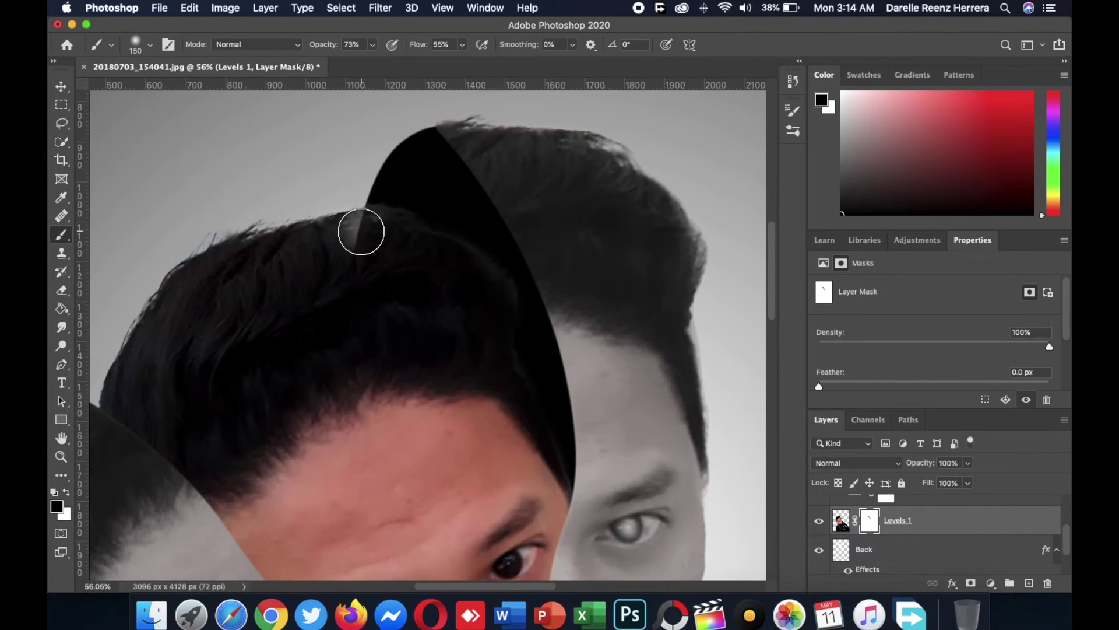
Step: Set the brush colour to black and target the Levels 1 mask after checking the layer beneath
{"action": "key", "text": "x"}
{"action": "scroll", "coordinate": [383, 252], "scroll_direction": "down", "scroll_amount": 3}
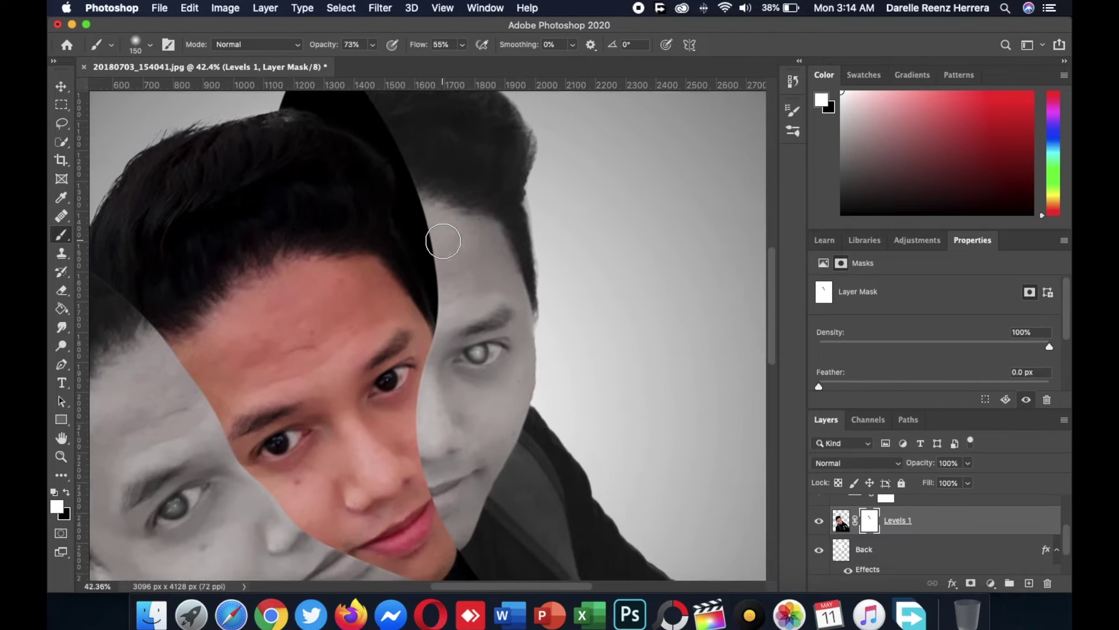
{"action": "scroll", "coordinate": [438, 238], "scroll_direction": "down", "scroll_amount": 2}
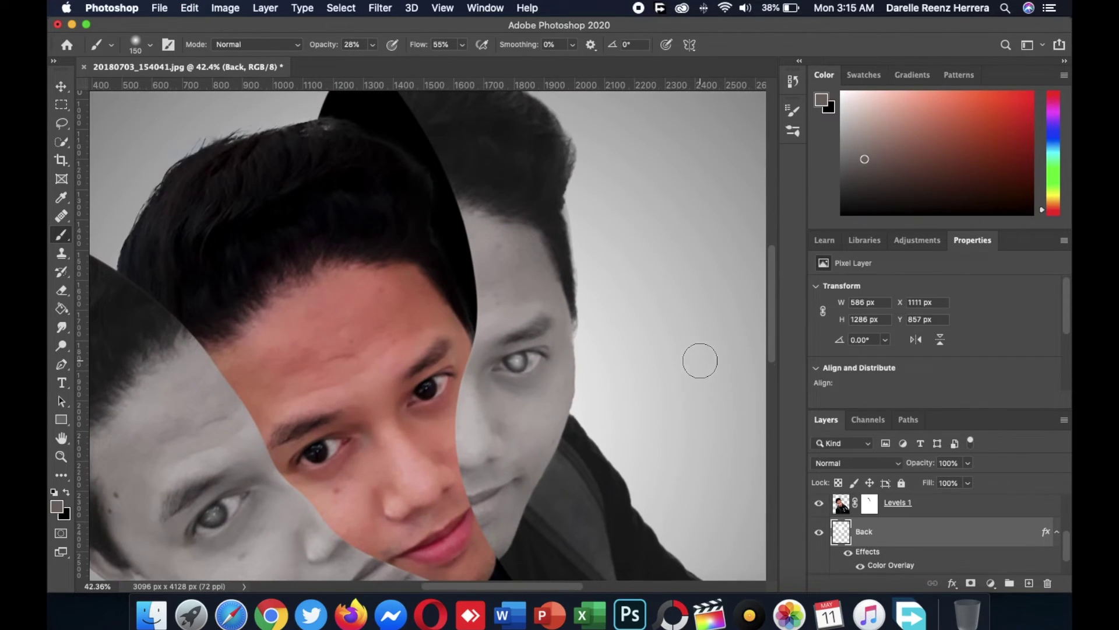
{"action": "left_click", "coordinate": [822, 503]}
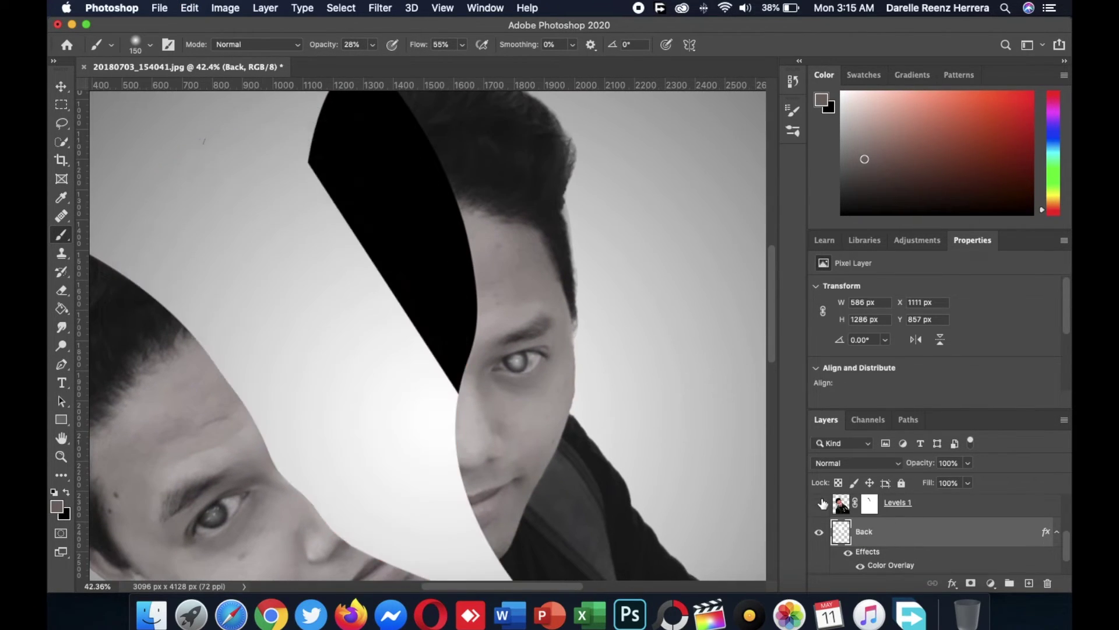
{"action": "left_click", "coordinate": [56, 506]}
{"action": "left_click", "coordinate": [705, 408]}
{"action": "left_click", "coordinate": [1024, 220]}
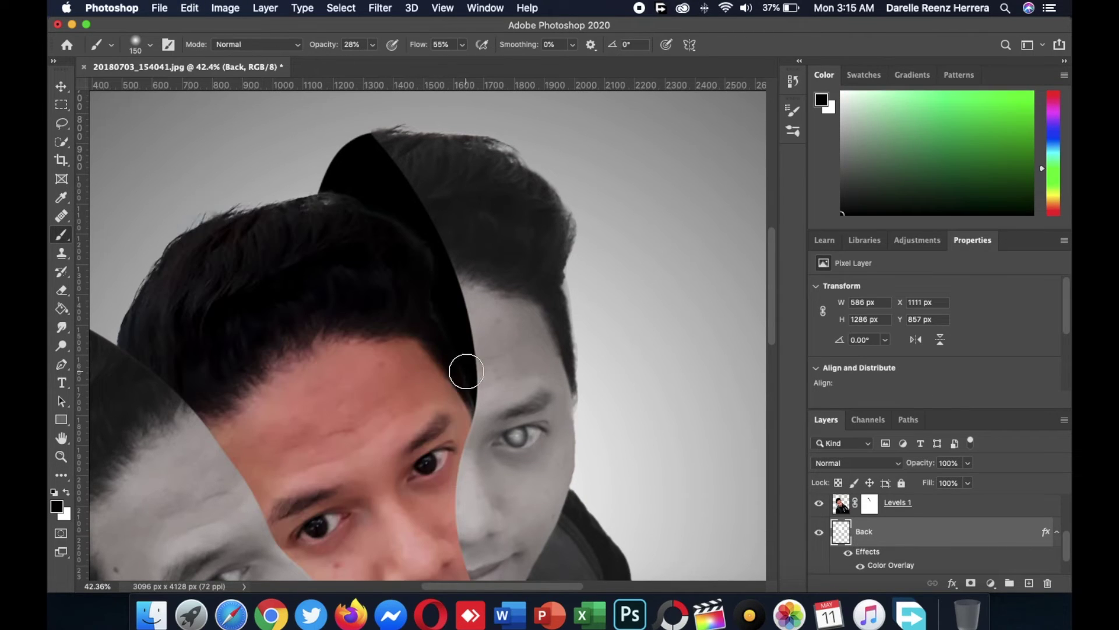
{"action": "left_click", "coordinate": [869, 502]}
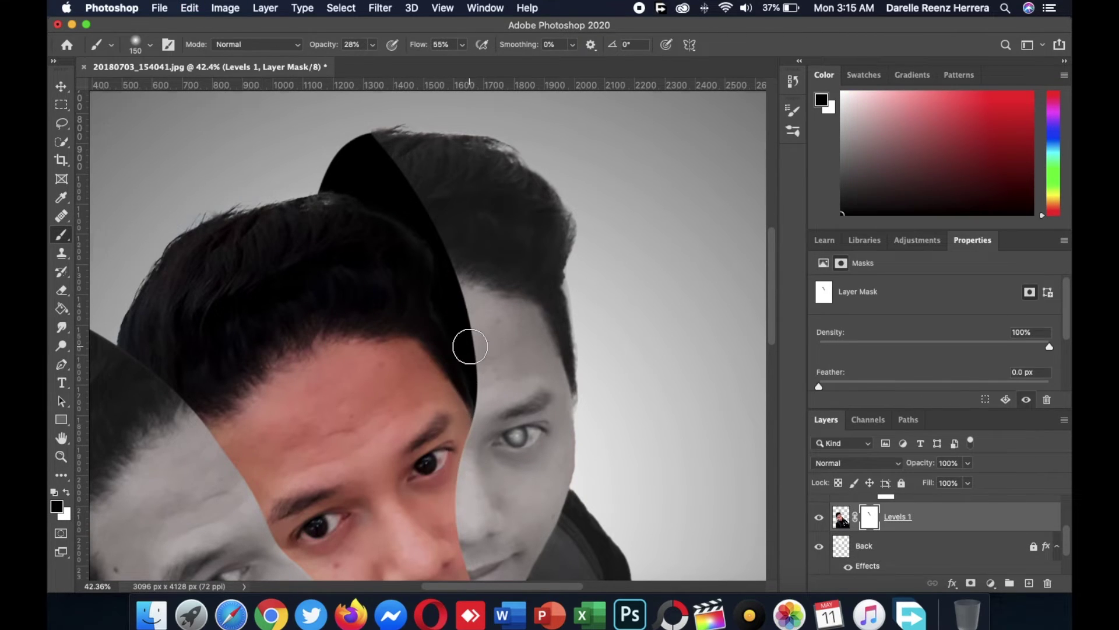
Step: Change an option in the mask's context menu and undo the last mask stroke
{"action": "scroll", "coordinate": [470, 346], "scroll_direction": "down", "scroll_amount": 5}
{"action": "scroll", "coordinate": [499, 394], "scroll_direction": "down", "scroll_amount": 3}
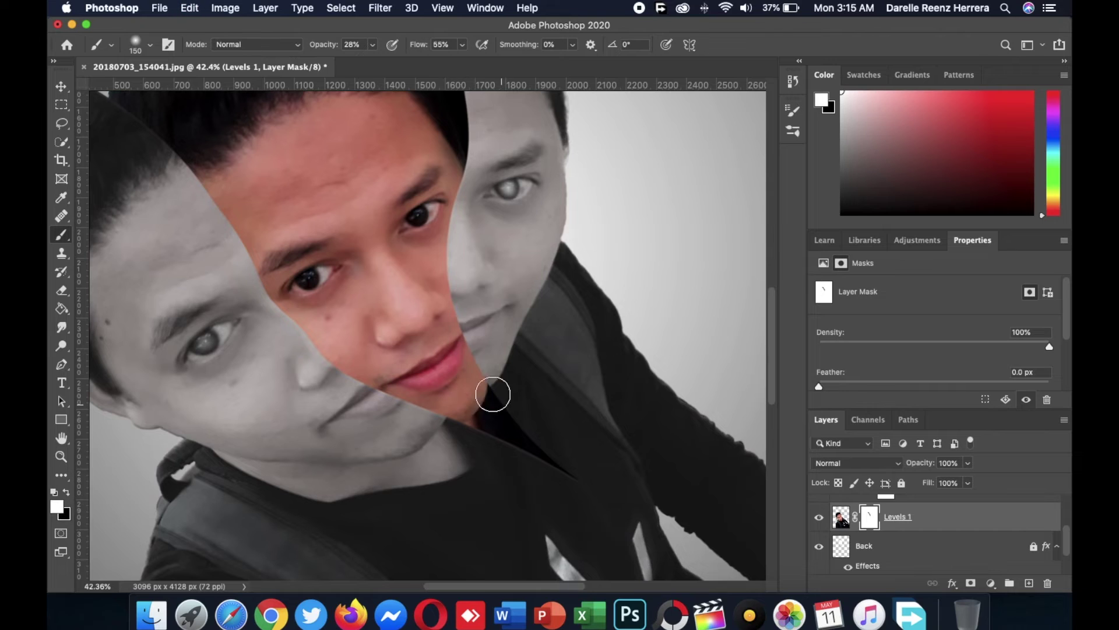
{"action": "right_click", "coordinate": [869, 516]}
{"action": "left_click", "coordinate": [898, 495]}
{"action": "key", "text": "super+z"}
{"action": "scroll", "coordinate": [492, 382], "scroll_direction": "up", "scroll_amount": 2}
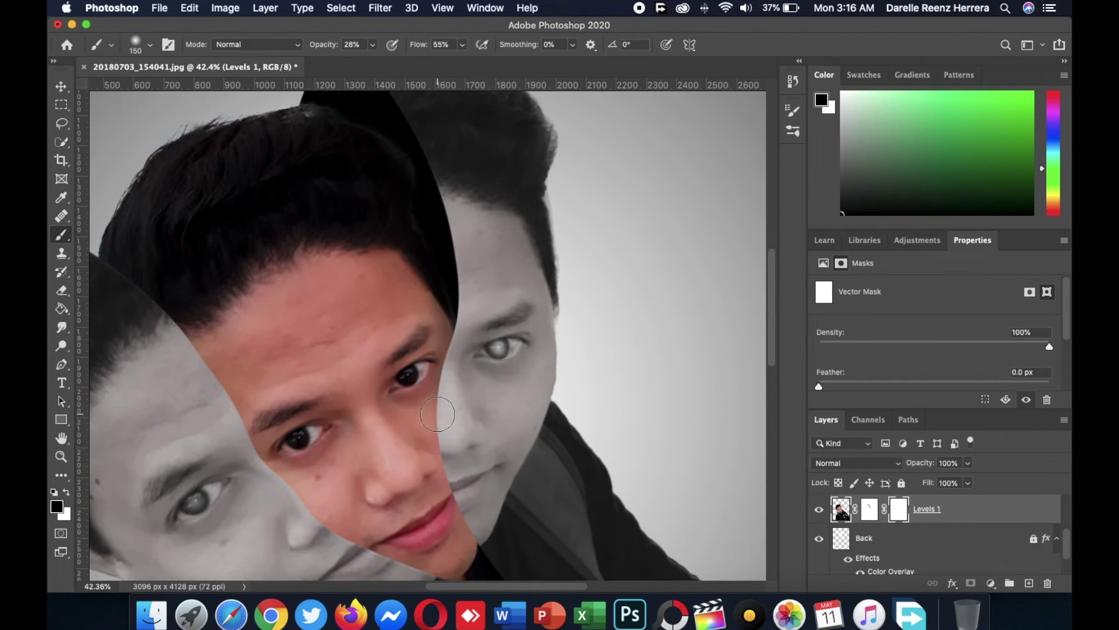
{"action": "scroll", "coordinate": [417, 241], "scroll_direction": "down", "scroll_amount": 5}
{"action": "scroll", "coordinate": [418, 241], "scroll_direction": "up", "scroll_amount": 5}
{"action": "scroll", "coordinate": [417, 240], "scroll_direction": "left", "scroll_amount": 5}
Step: Enlarge the brush and paint black at 28% opacity along the hair and chin slice edges
{"action": "key", "text": "bracketright"}
{"action": "key", "text": "bracketright"}
{"action": "key", "text": "bracketright"}
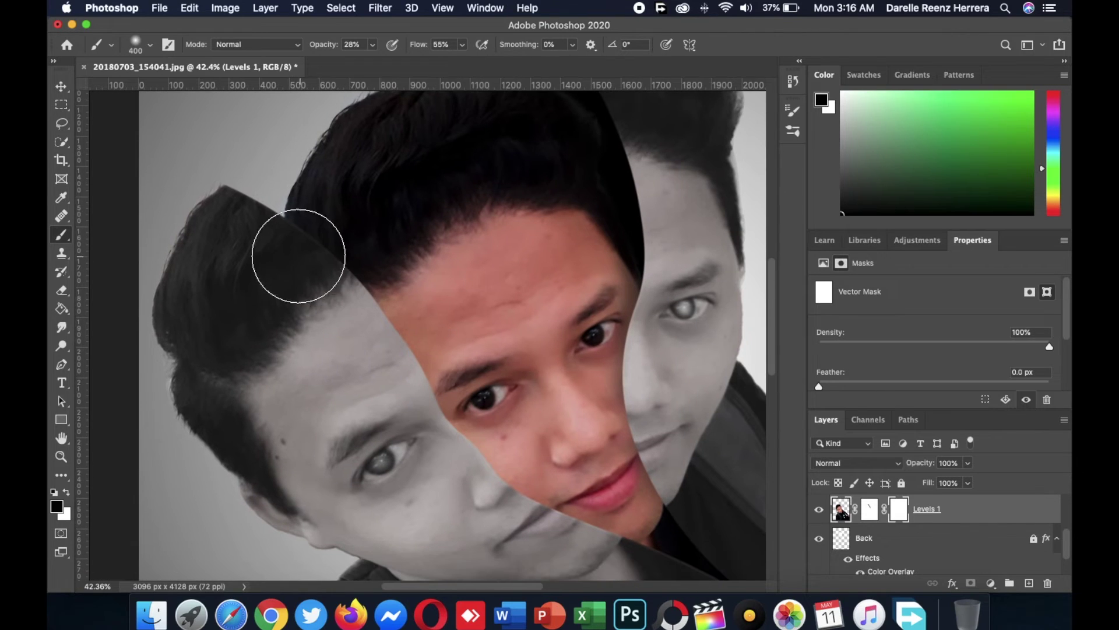
{"action": "scroll", "coordinate": [299, 256], "scroll_direction": "down", "scroll_amount": 4}
{"action": "scroll", "coordinate": [341, 354], "scroll_direction": "right", "scroll_amount": 4}
{"action": "scroll", "coordinate": [588, 503], "scroll_direction": "up", "scroll_amount": 3}
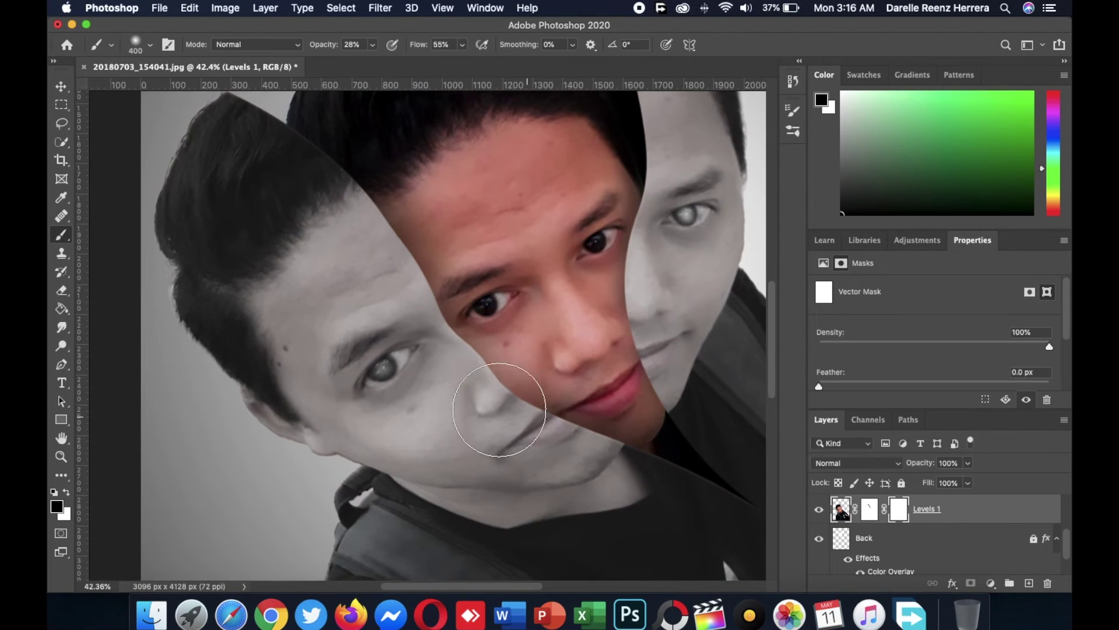
{"action": "scroll", "coordinate": [418, 304], "scroll_direction": "up", "scroll_amount": 3}
{"action": "scroll", "coordinate": [574, 237], "scroll_direction": "left", "scroll_amount": 2}
{"action": "scroll", "coordinate": [568, 323], "scroll_direction": "down", "scroll_amount": 5}
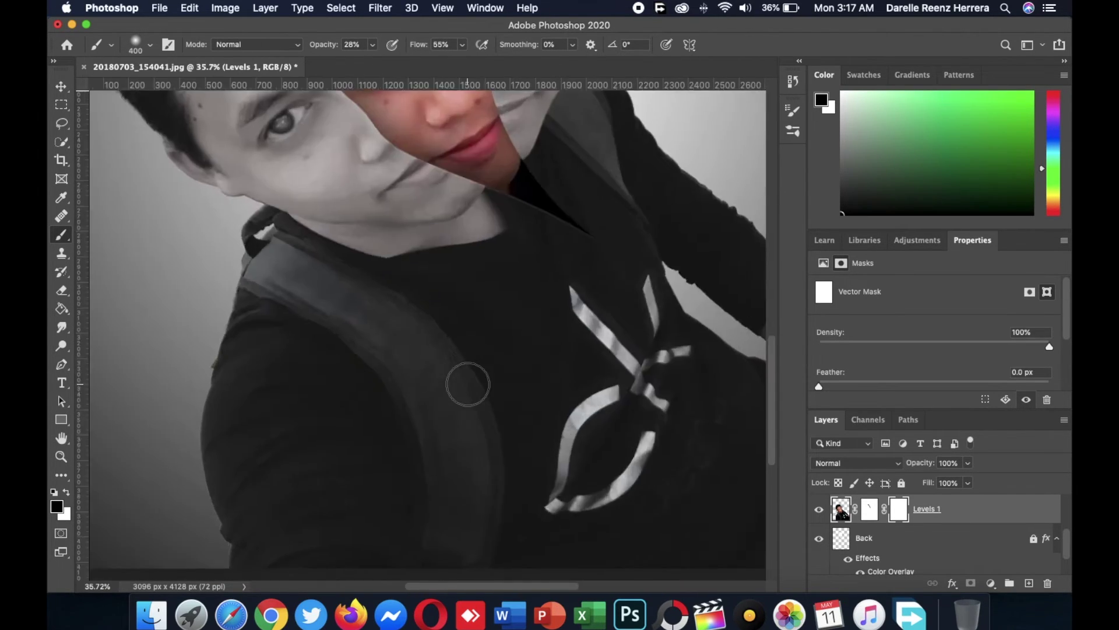
{"action": "scroll", "coordinate": [464, 382], "scroll_direction": "up", "scroll_amount": 5}
{"action": "scroll", "coordinate": [404, 142], "scroll_direction": "down", "scroll_amount": 2, "text": "alt"}
{"action": "scroll", "coordinate": [581, 201], "scroll_direction": "down", "scroll_amount": 1}
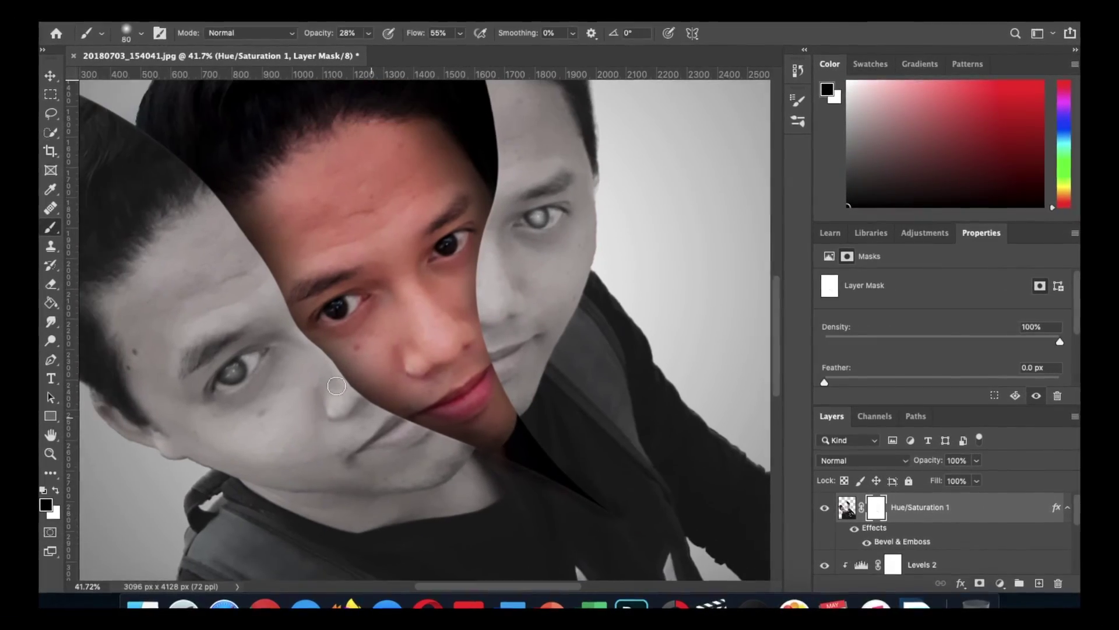
{"action": "scroll", "coordinate": [467, 445], "scroll_direction": "up", "scroll_amount": 4}
{"action": "scroll", "coordinate": [467, 445], "scroll_direction": "left", "scroll_amount": 5}
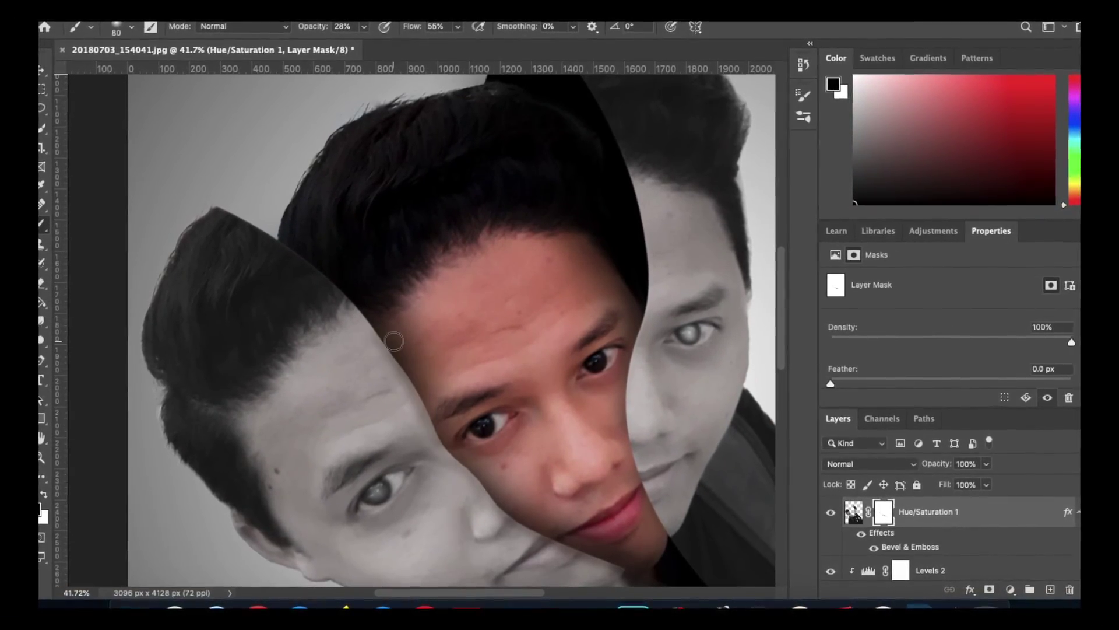
{"action": "scroll", "coordinate": [396, 367], "scroll_direction": "up", "scroll_amount": 3}
{"action": "scroll", "coordinate": [396, 368], "scroll_direction": "left", "scroll_amount": 4}
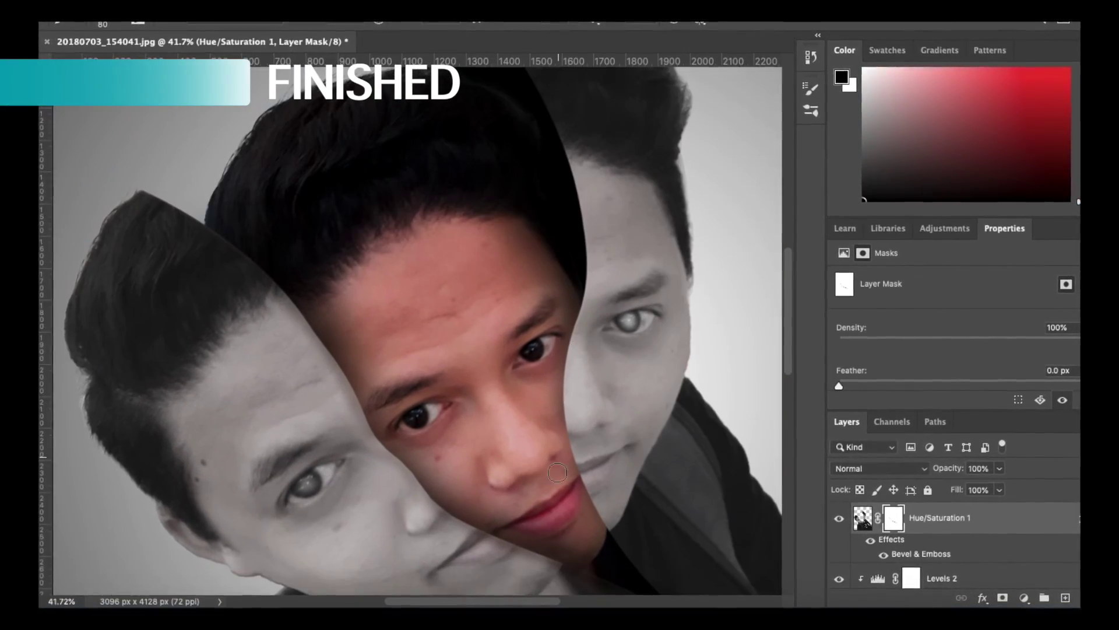